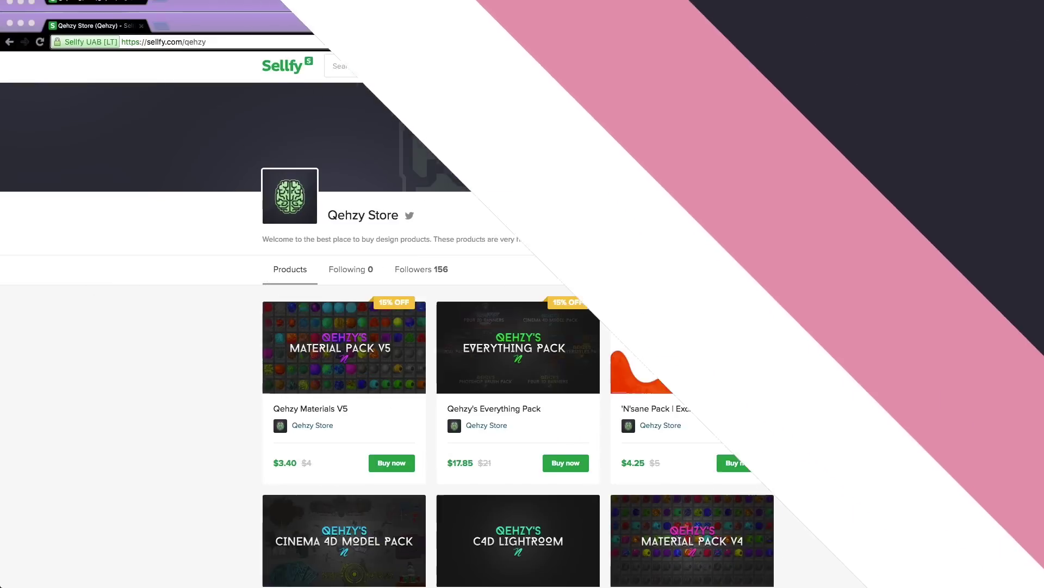
- Look over the product listings on the Qehzy Store page
scroll(833, 281, "down", 3)
scroll(833, 282, "down", 5)
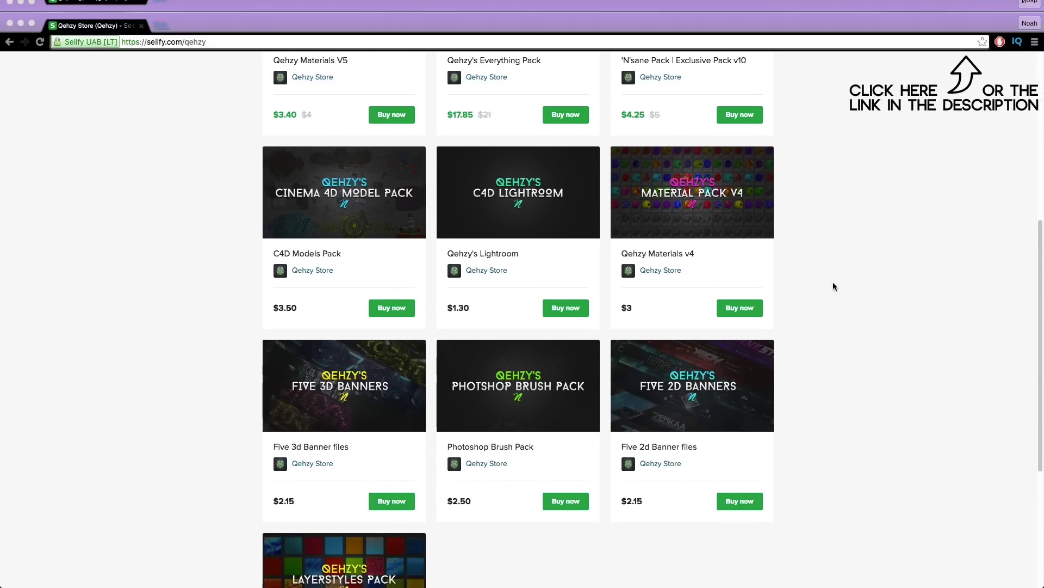
scroll(833, 282, "up", 10)
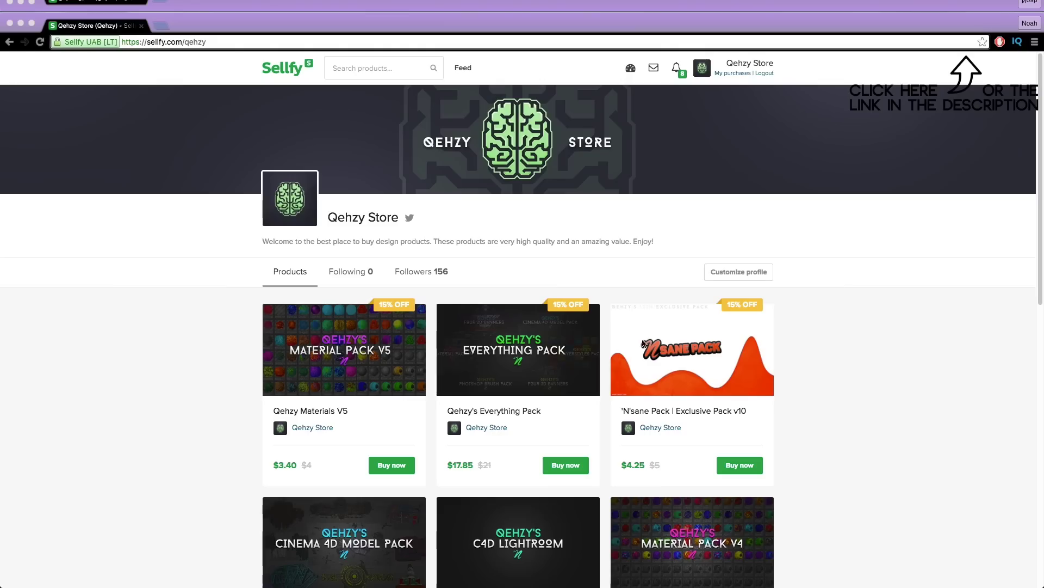
left_click(517, 337)
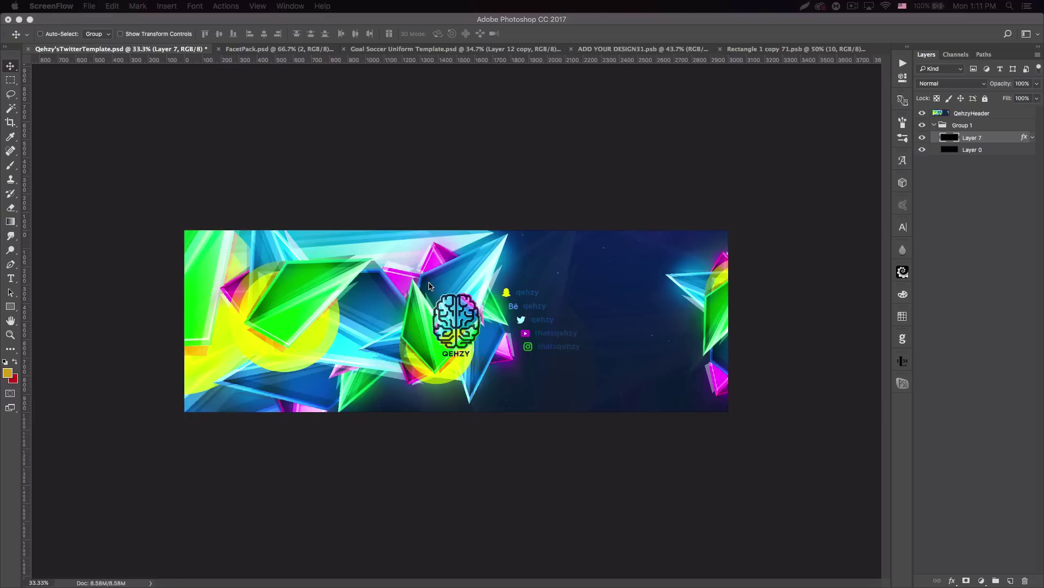
- View the crystal artwork in FacetPack.psd and hide the finished QehzyHeader layer in the Twitter template document
left_click(250, 52)
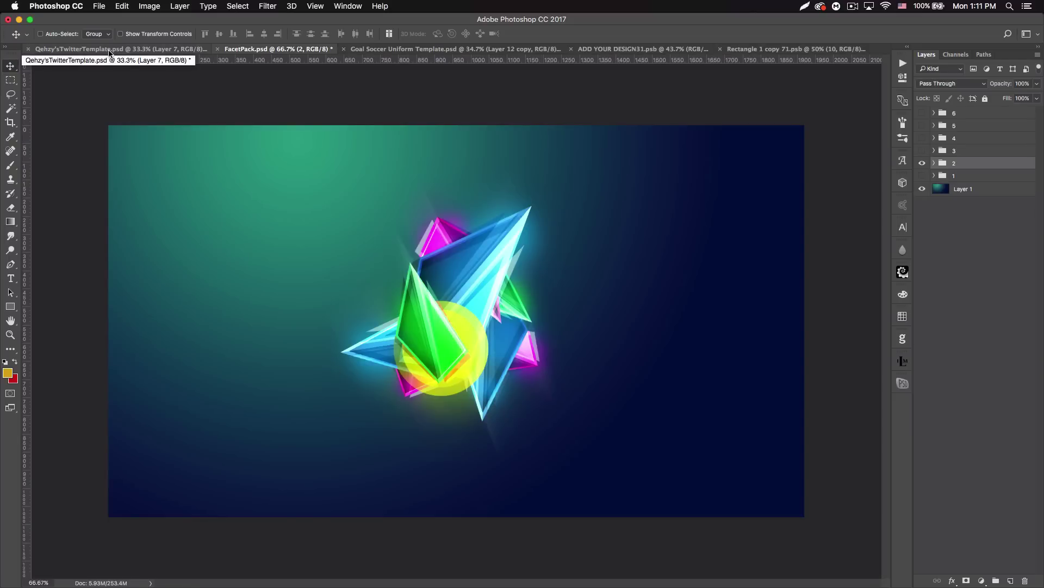
left_click(109, 52)
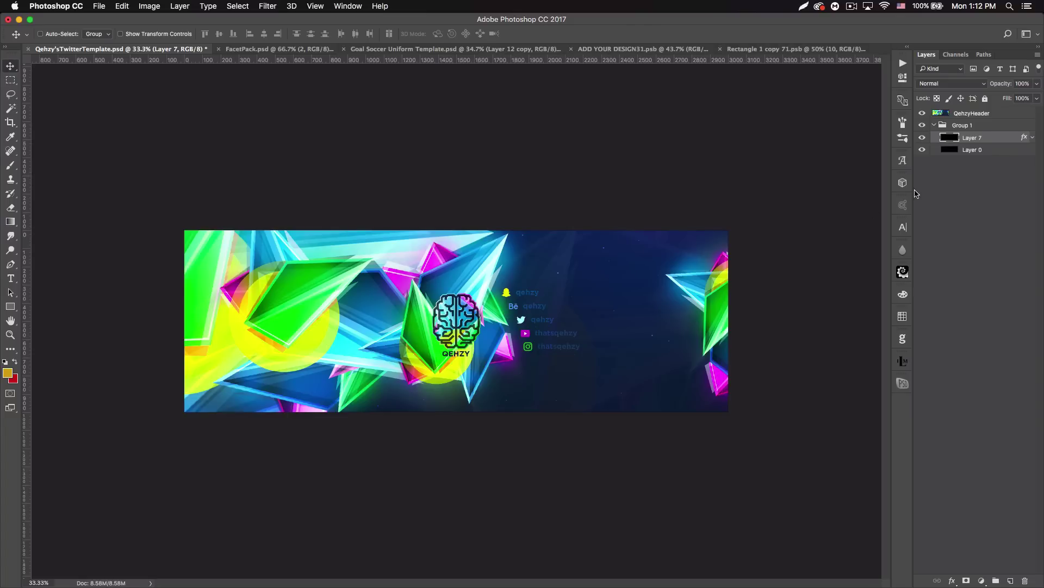
left_click(922, 113)
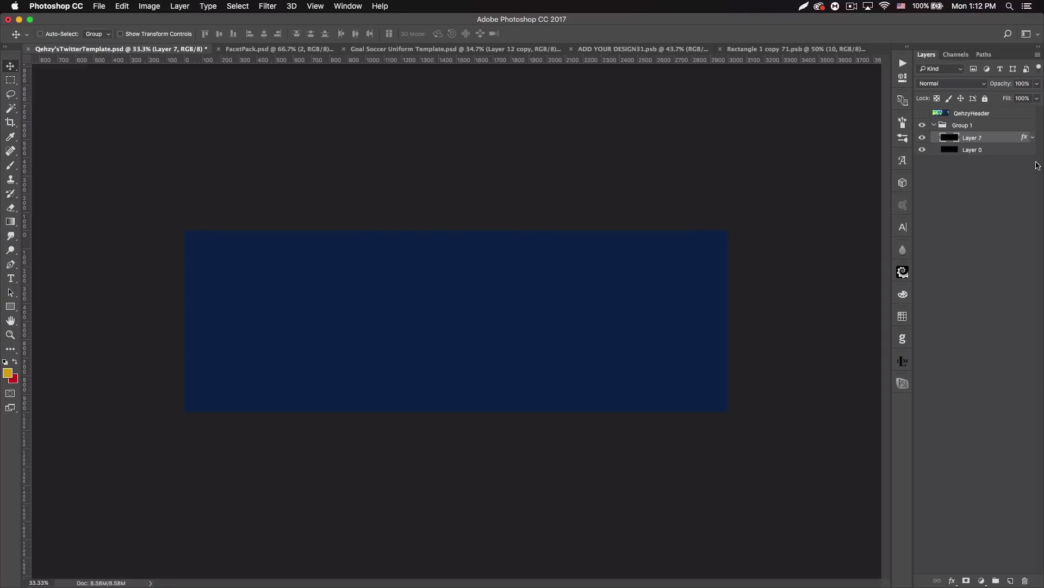
- Inspect the hex colour used in Layer 7's Color Overlay style and close its settings
double_click(1004, 140)
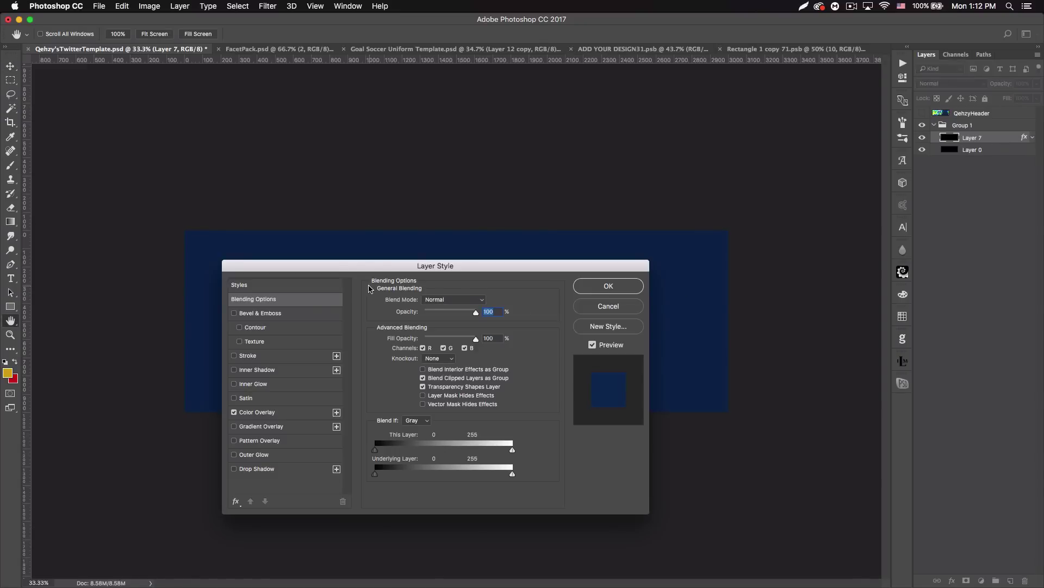
left_click_drag(355, 271, 434, 216)
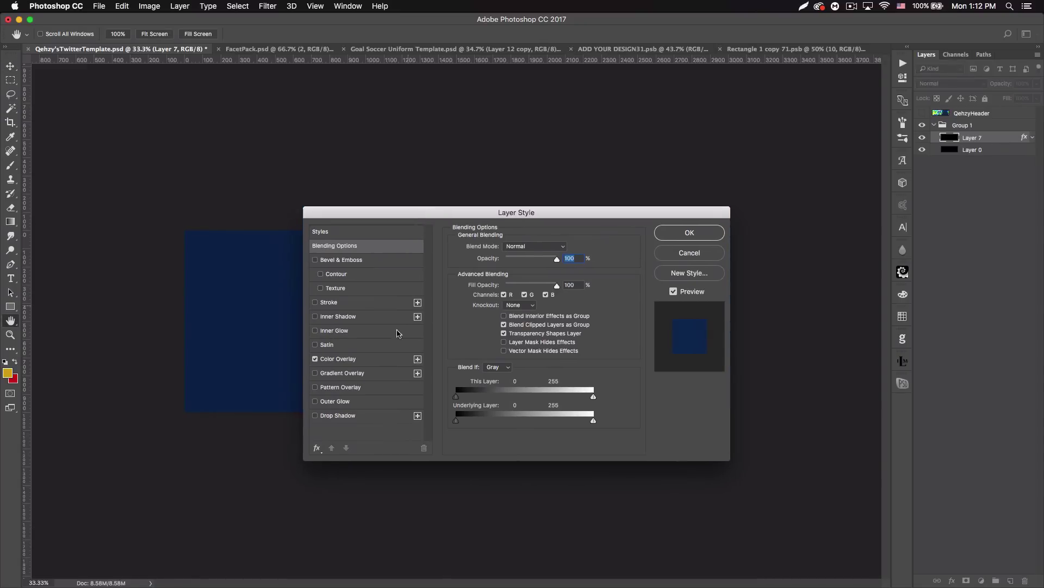
left_click(348, 360)
left_click(563, 249)
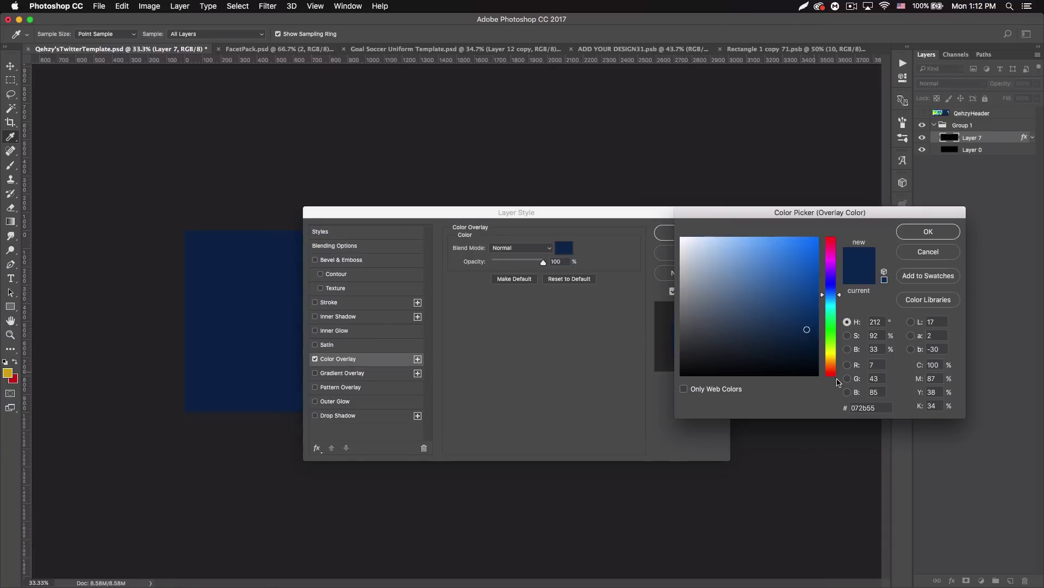
left_click_drag(872, 402, 845, 409)
left_click(922, 233)
left_click(670, 235)
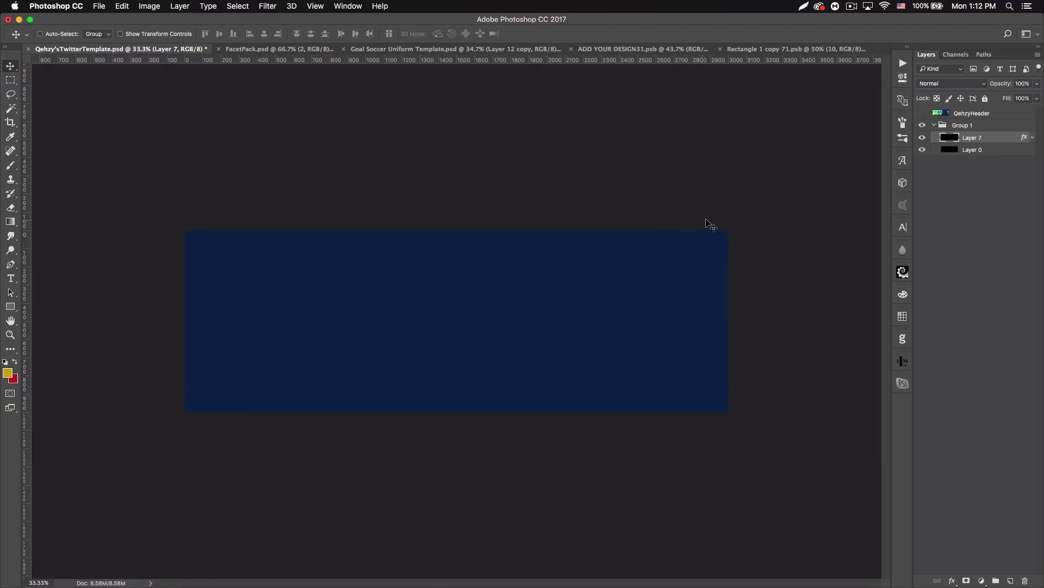
- Bring crystal group 2 from FacetPack.psd into the Twitter template above the blue background layer
left_click(274, 50)
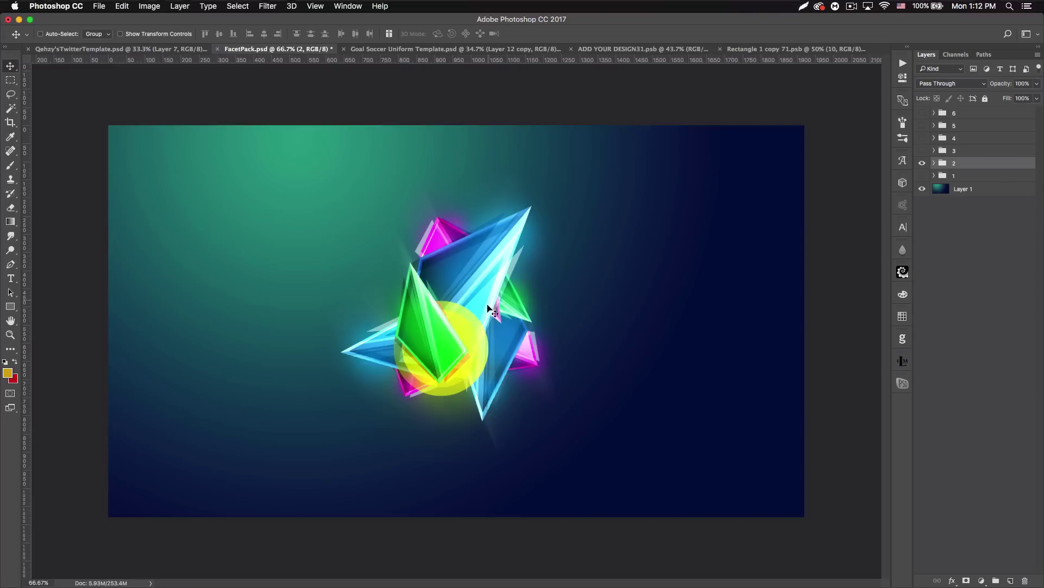
left_click_drag(487, 303, 479, 310)
left_click_drag(426, 283, 477, 325)
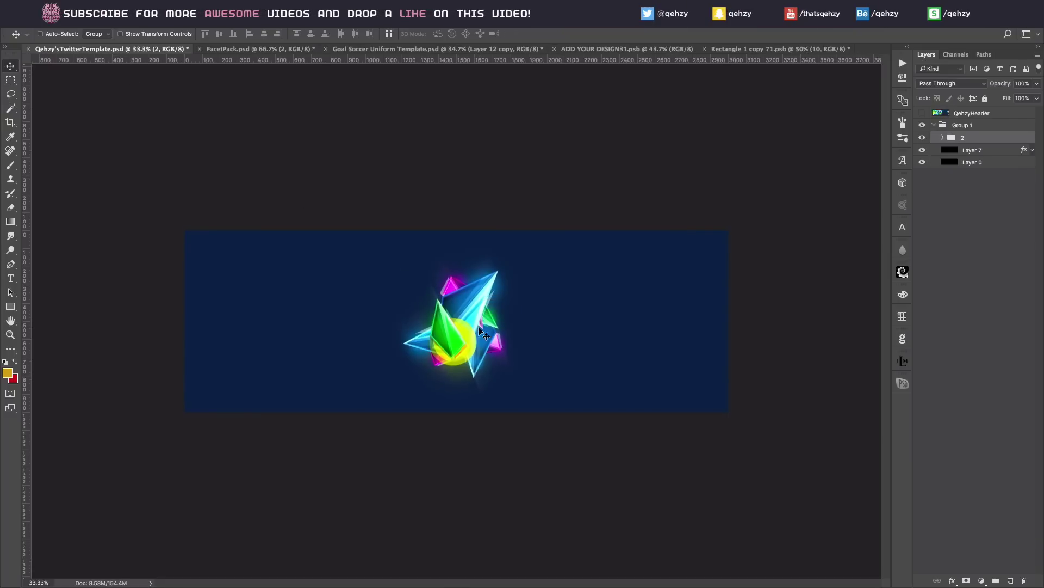
- Scale up the crystal group proportionally to span the banner's height and position it just left of the banner's centre
key("super+t")
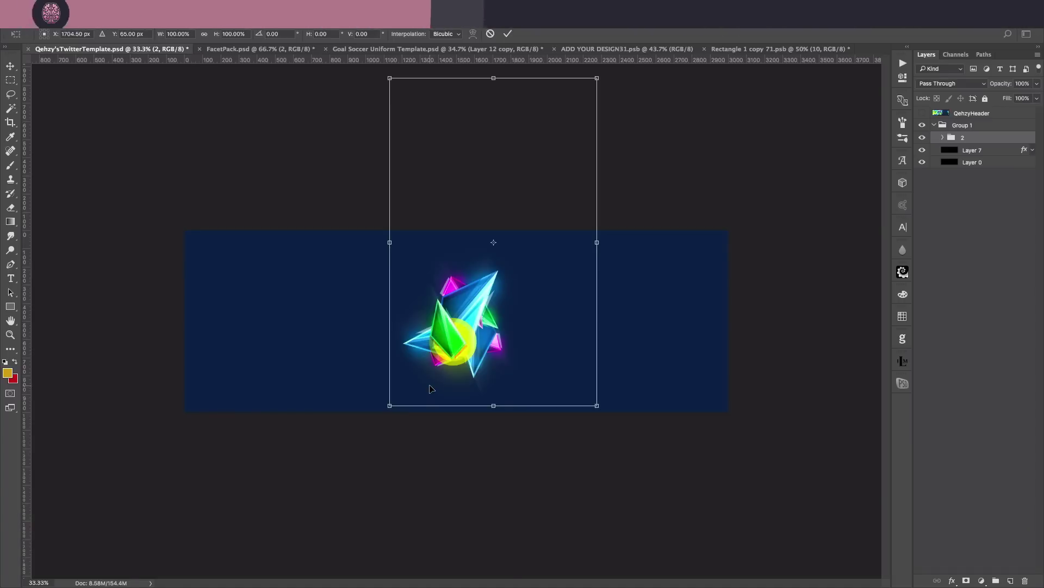
key("shift")
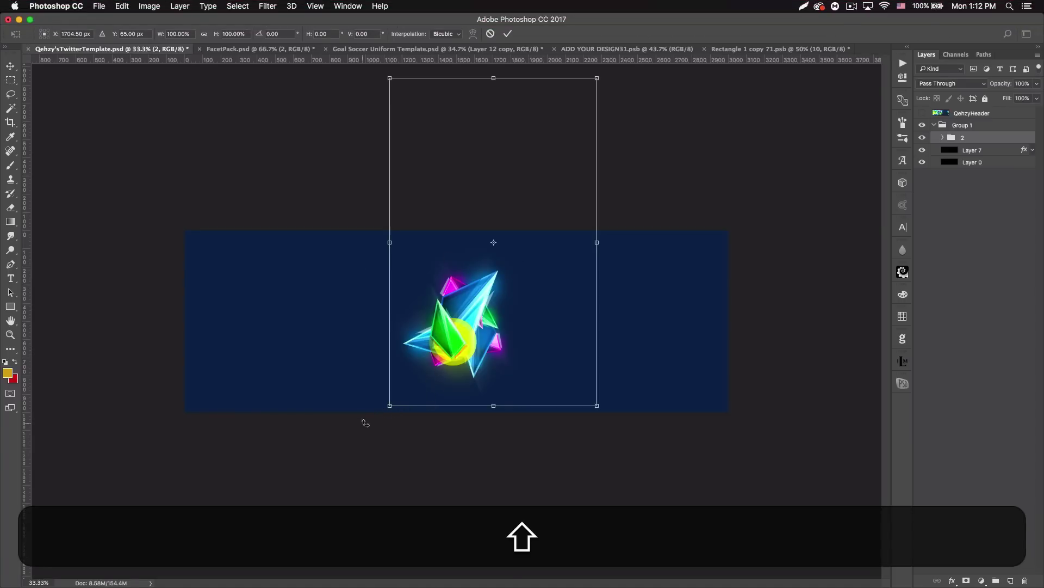
left_click_drag(394, 406, 341, 488)
left_click_drag(531, 432, 534, 397)
left_click_drag(344, 442, 314, 476)
left_click_drag(506, 439, 502, 418)
key("Return")
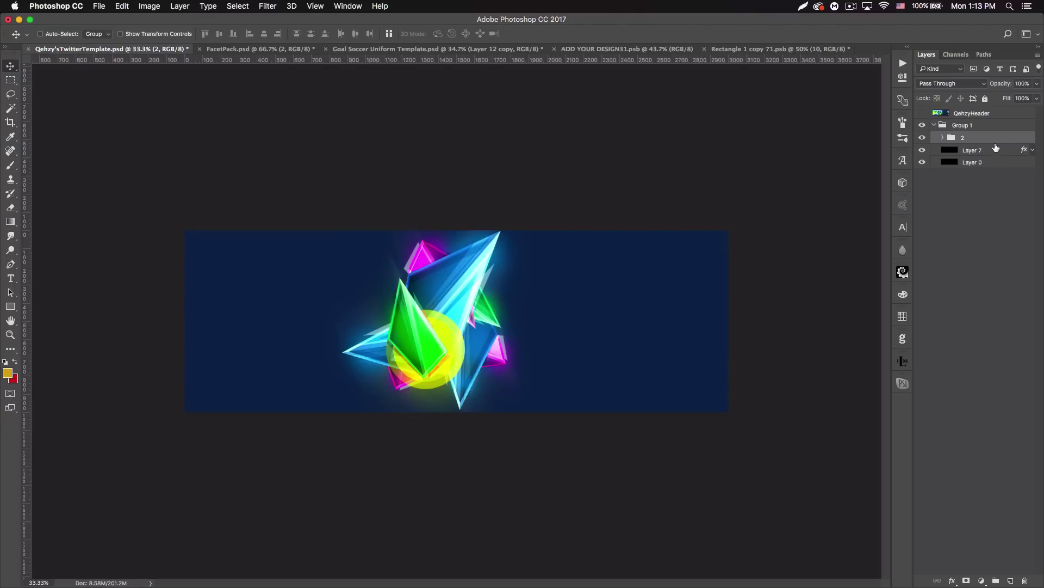
- Duplicate the crystal group, rotate the copy slightly counterclockwise and place it partly beyond the banner's right edge
key("ctrl+j")
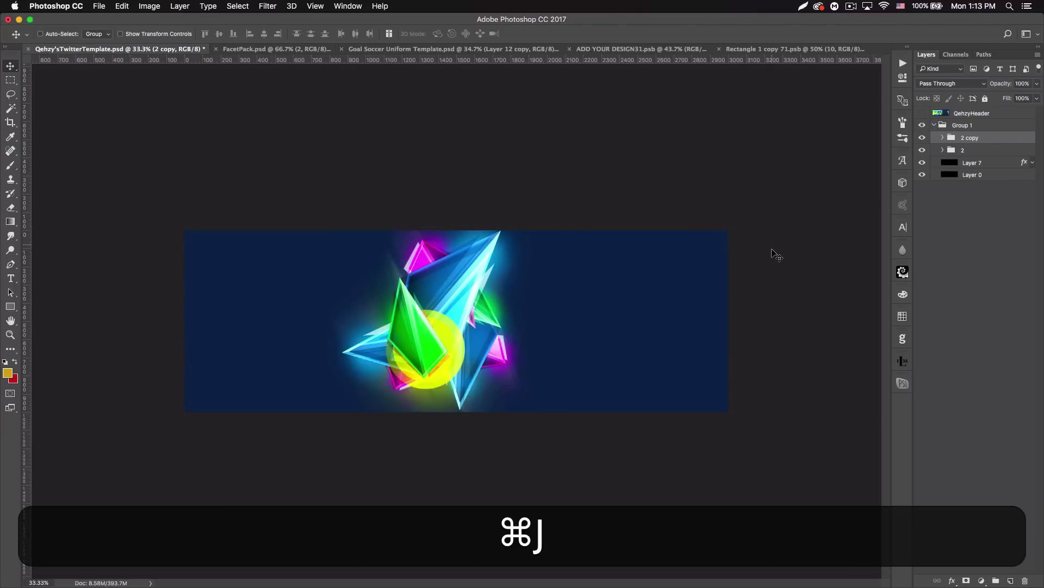
key("ctrl+t")
left_click_drag(631, 348, 699, 352)
left_click_drag(745, 484, 845, 407)
left_click_drag(706, 349, 803, 332)
key("Return")
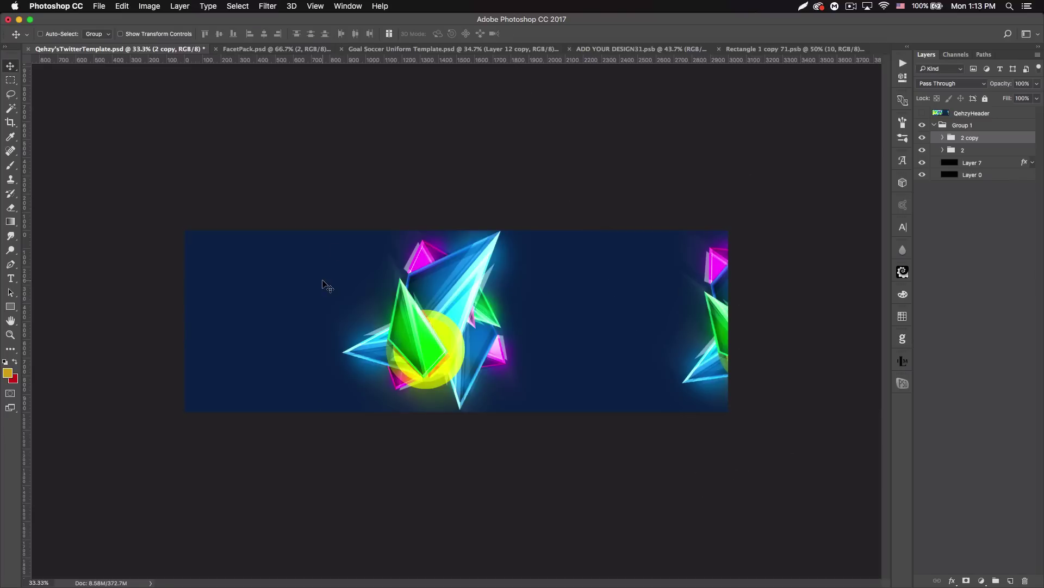
- Compare the layout with the QehzyHeader reference and stack a new duplicate of group 2 beneath the original
left_click(921, 113)
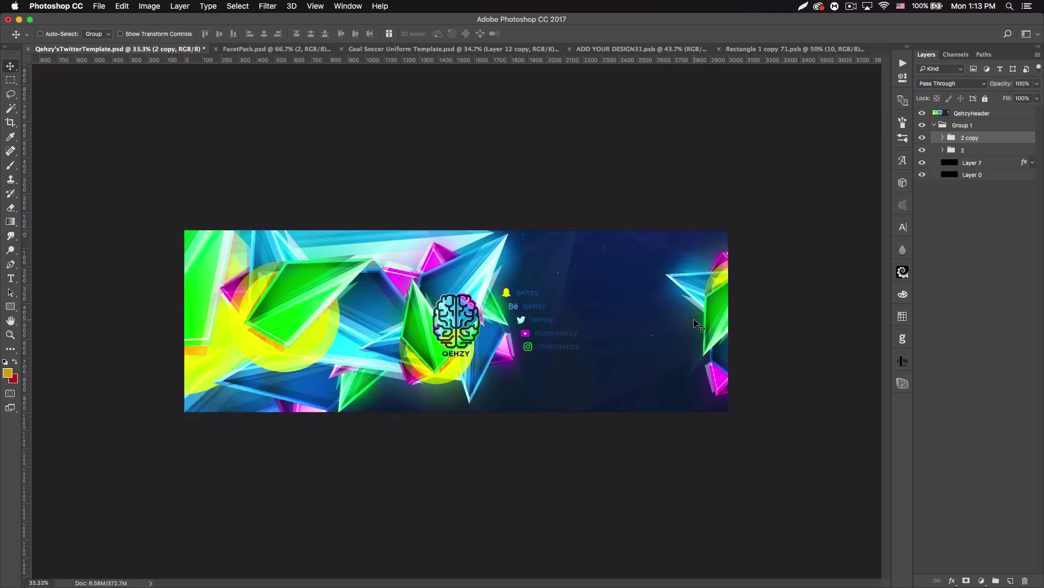
left_click(922, 114)
left_click(986, 154)
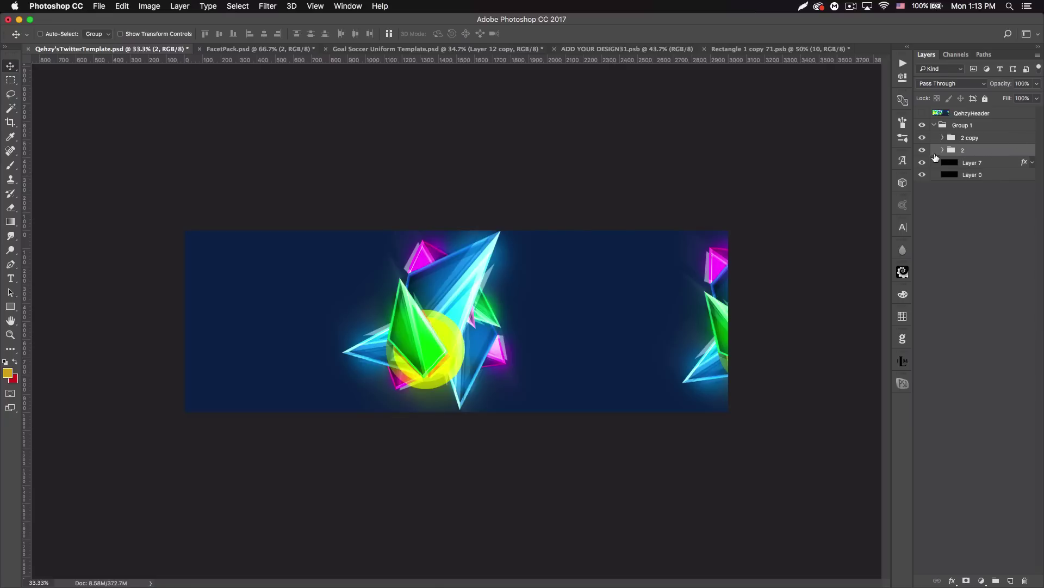
key("super+j")
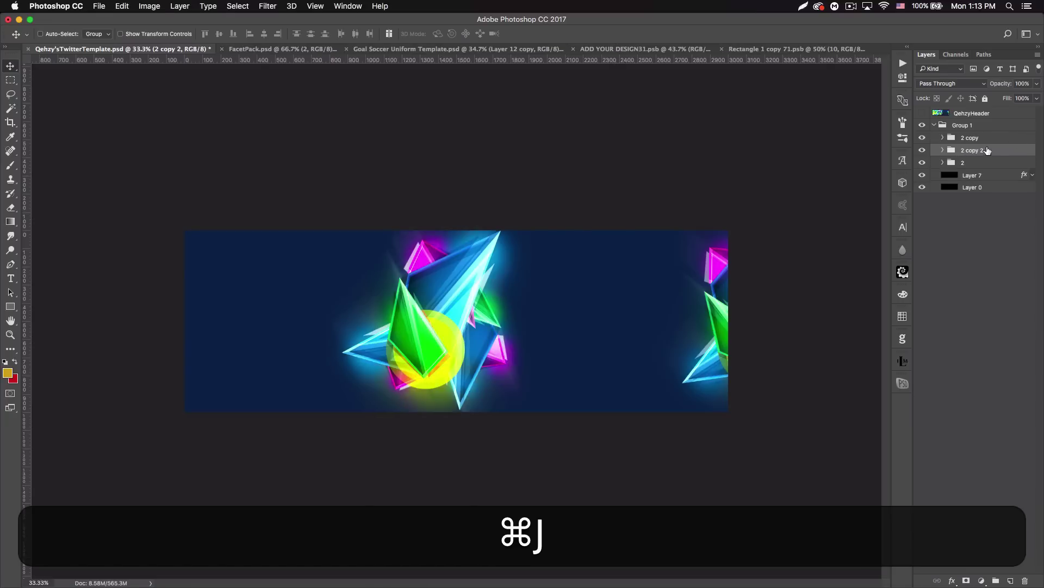
left_click_drag(986, 153, 986, 167)
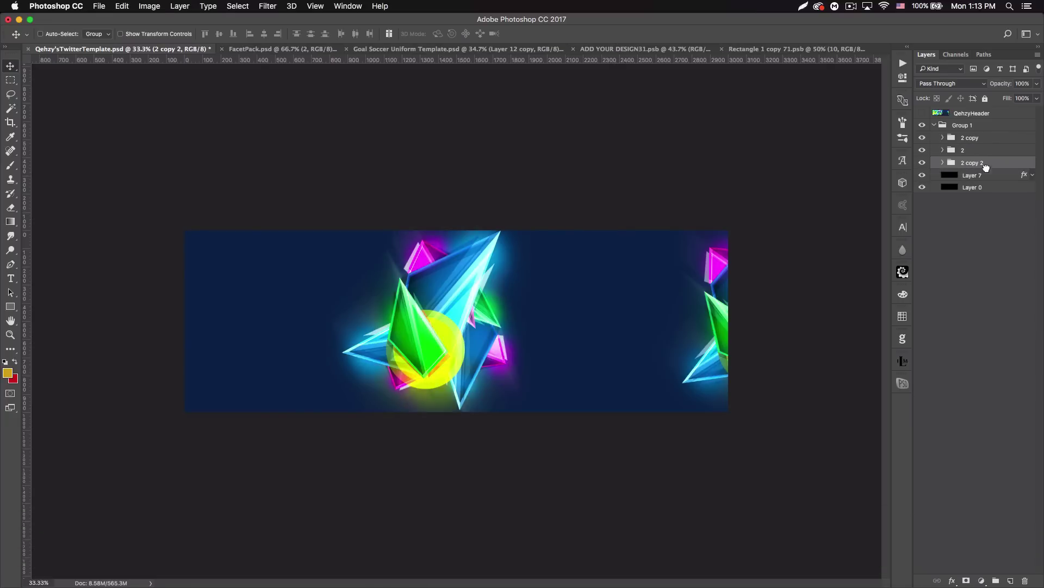
- Enlarge the lower crystal copy to about 165%, rotate it about 79° clockwise and position it over the banner's left part
key("super+t")
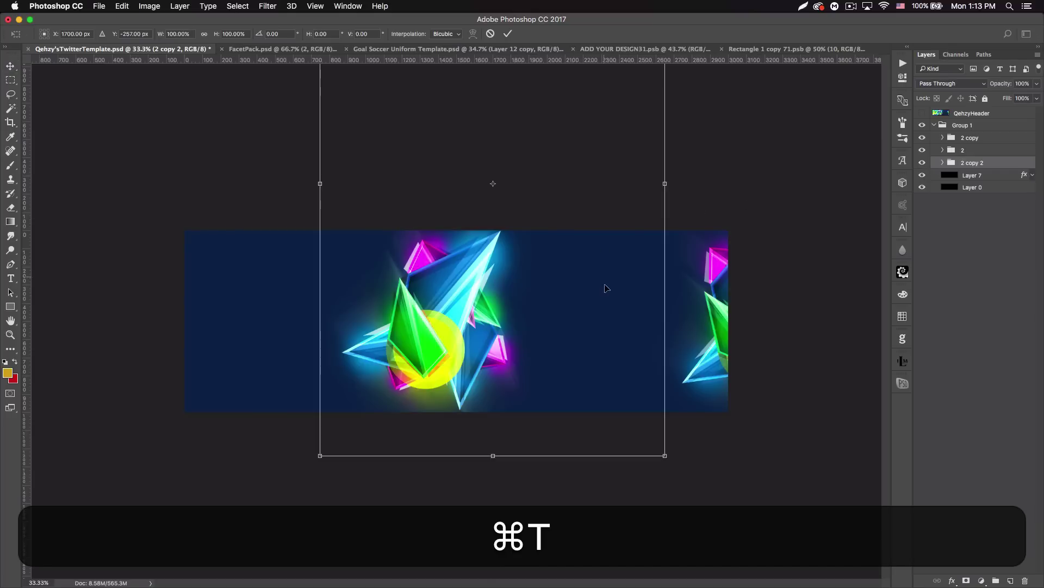
key("super+minus")
key("super+minus")
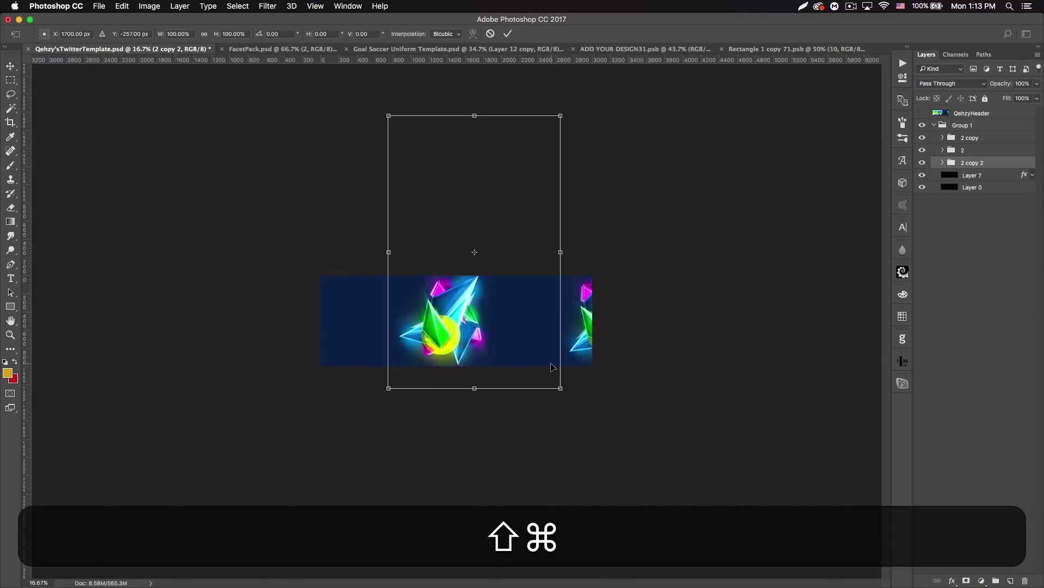
left_click_drag(561, 386, 650, 452)
left_click_drag(513, 406, 410, 372)
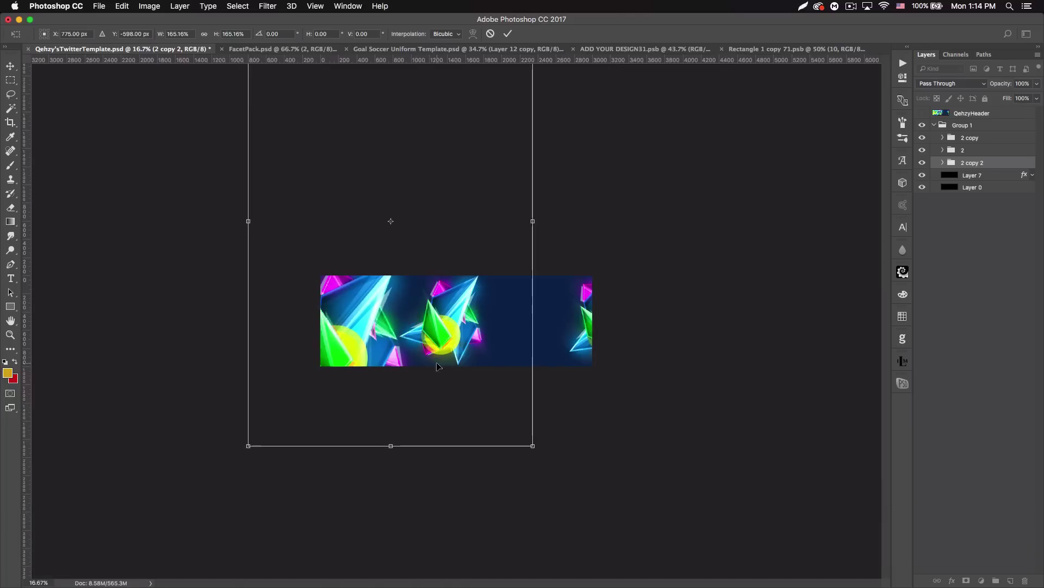
left_click_drag(604, 312, 303, 415)
left_click_drag(481, 289, 566, 419)
left_click_drag(814, 401, 801, 338)
left_click_drag(645, 425, 655, 402)
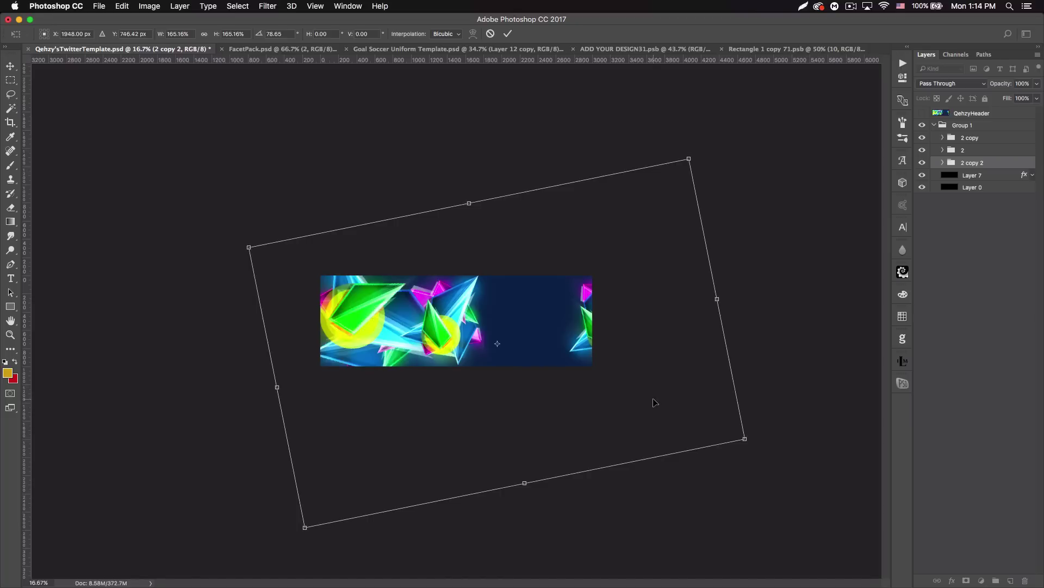
key("Up")
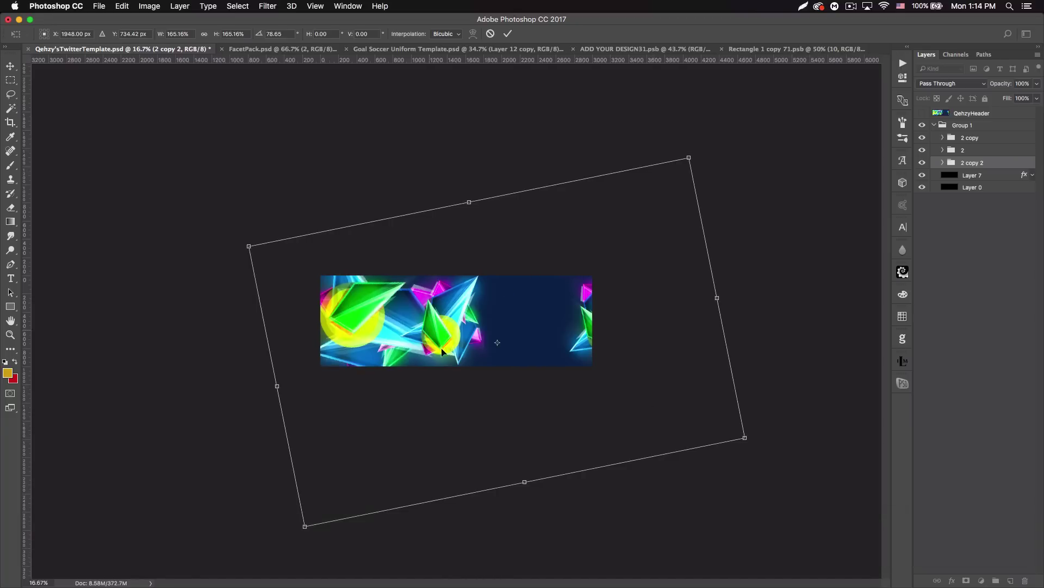
key("Return")
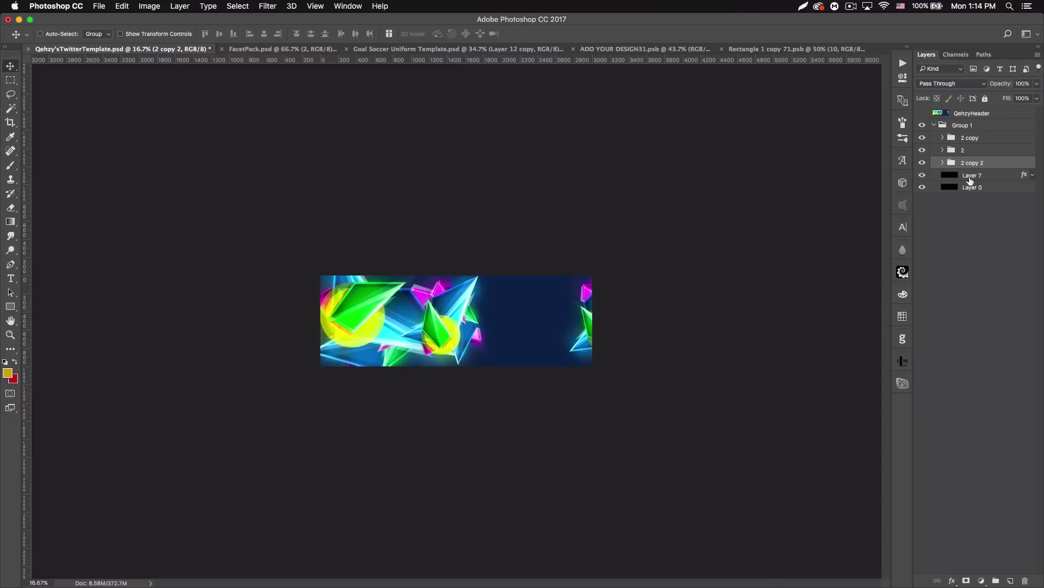
- Duplicate the enlarged crystal group, rotate the lower one about 88° and place it behind the others at the banner's left end
key("super")
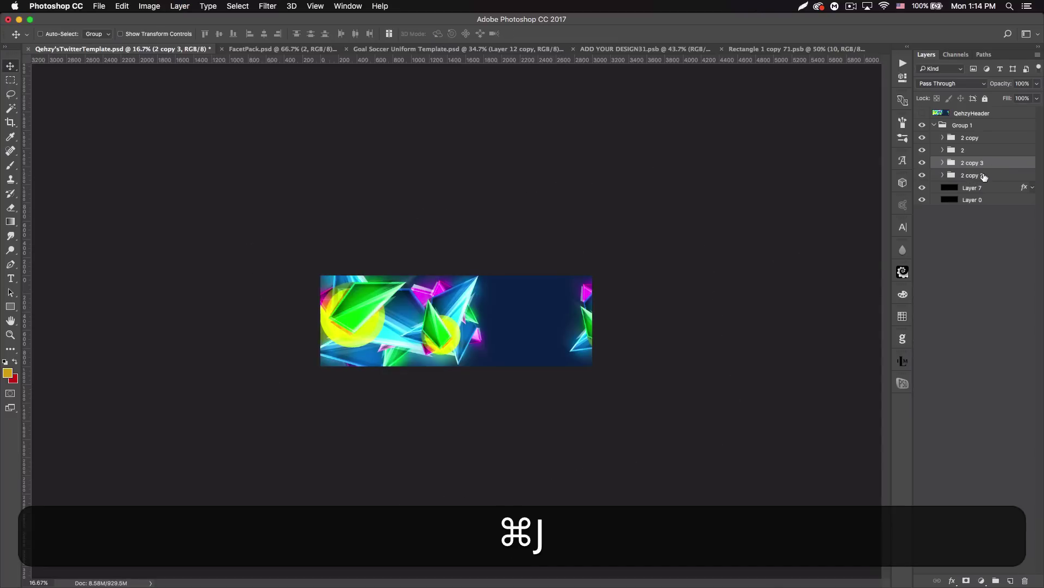
left_click(985, 176)
key("super+t")
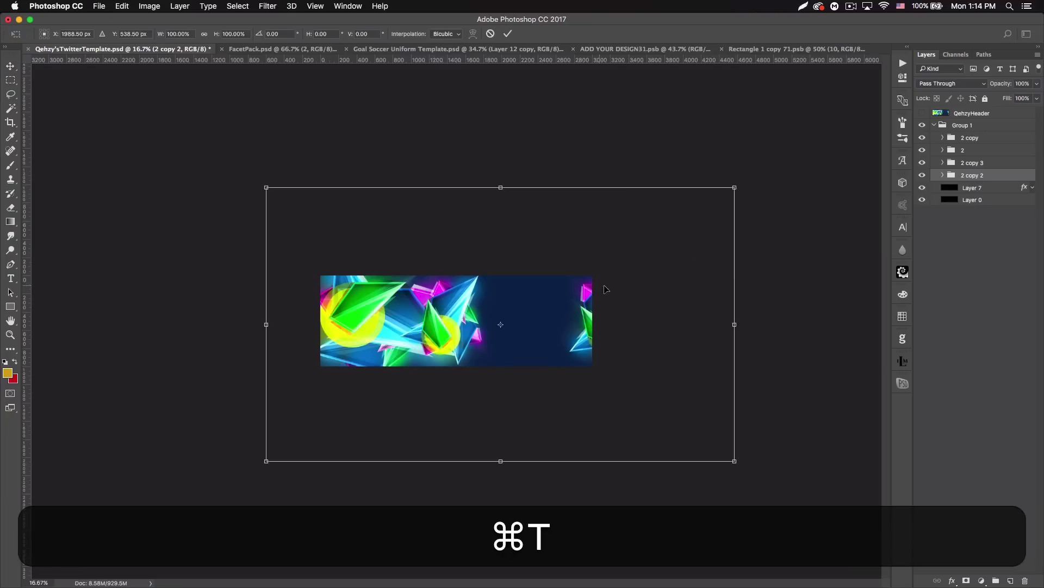
left_click_drag(793, 310, 530, 442)
left_click_drag(576, 395, 416, 495)
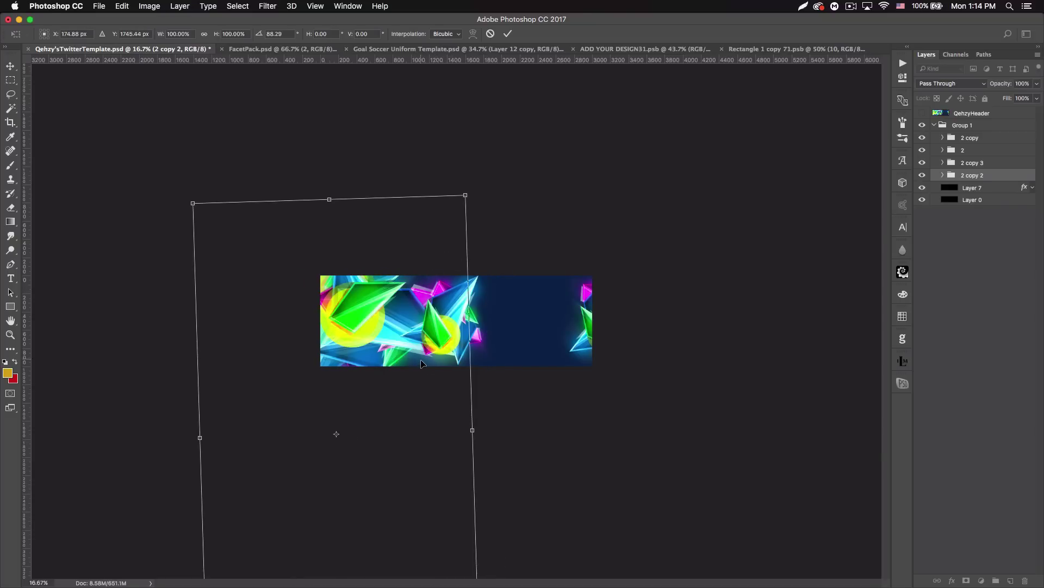
key("Return")
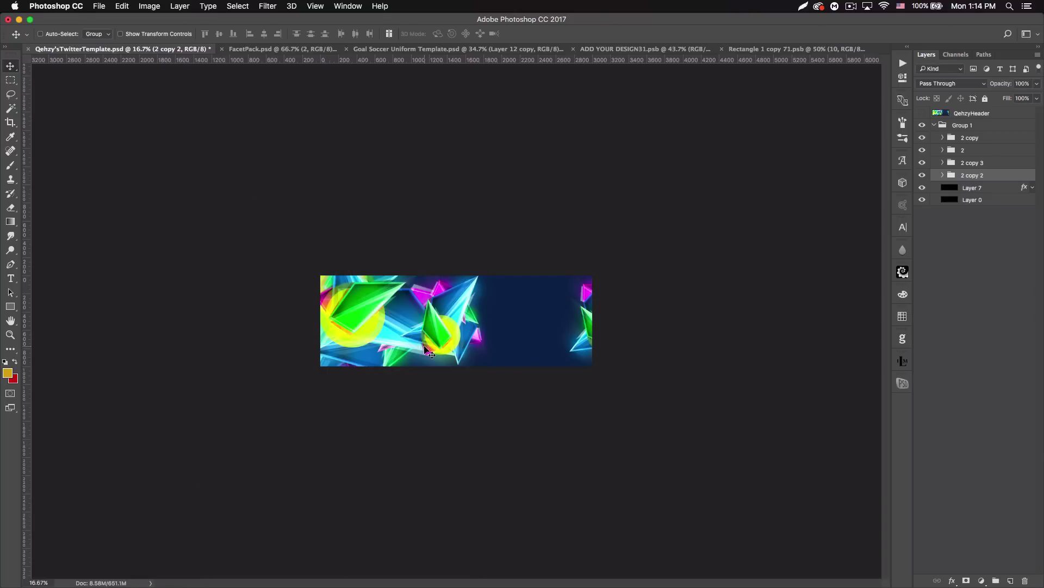
- Group all four crystal groups and merge them into a single layer
key("super+0")
key("super+minus")
key("super+minus")
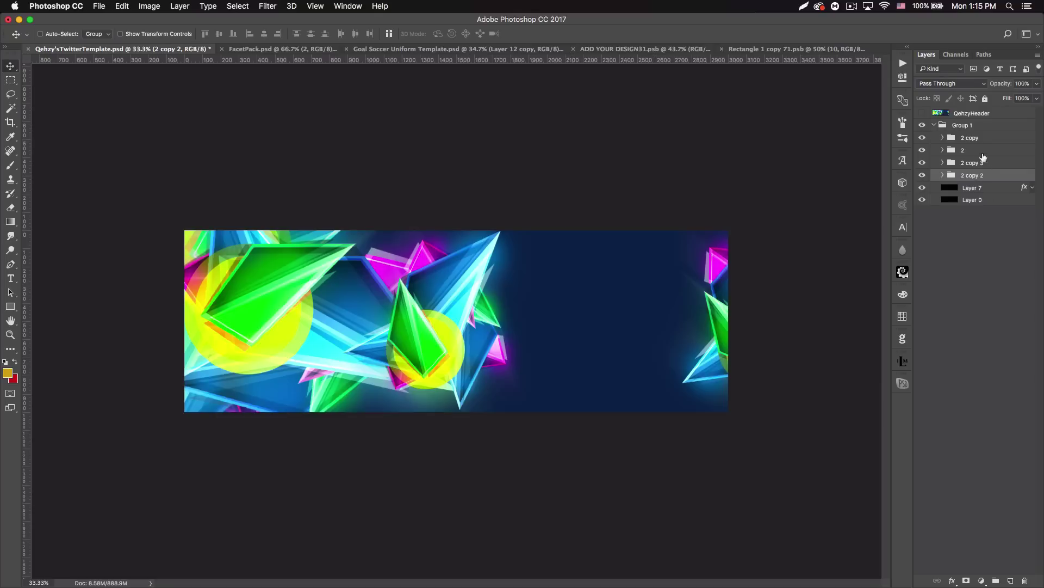
left_click(980, 140, "shift")
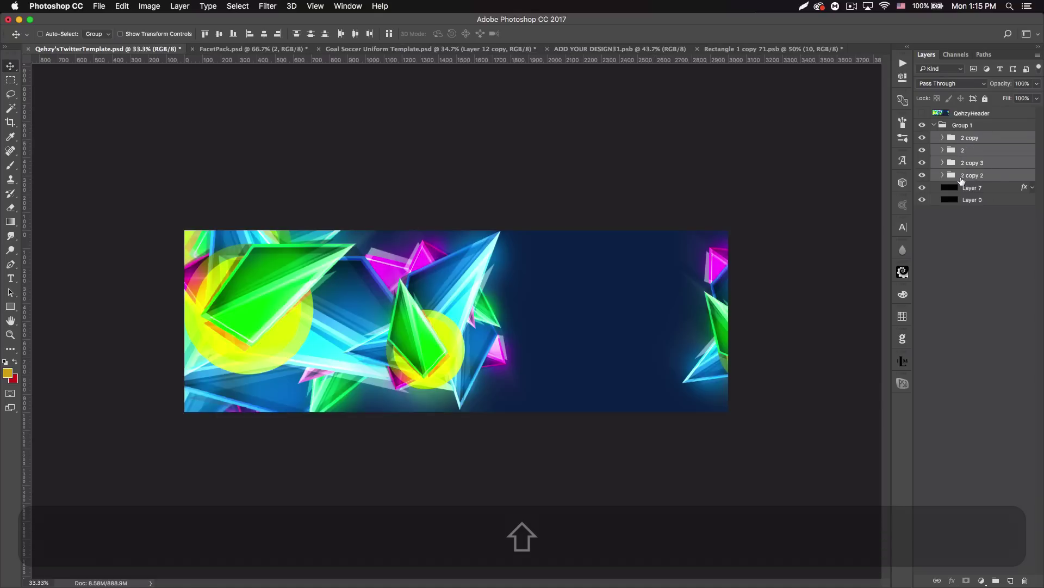
key("super+g")
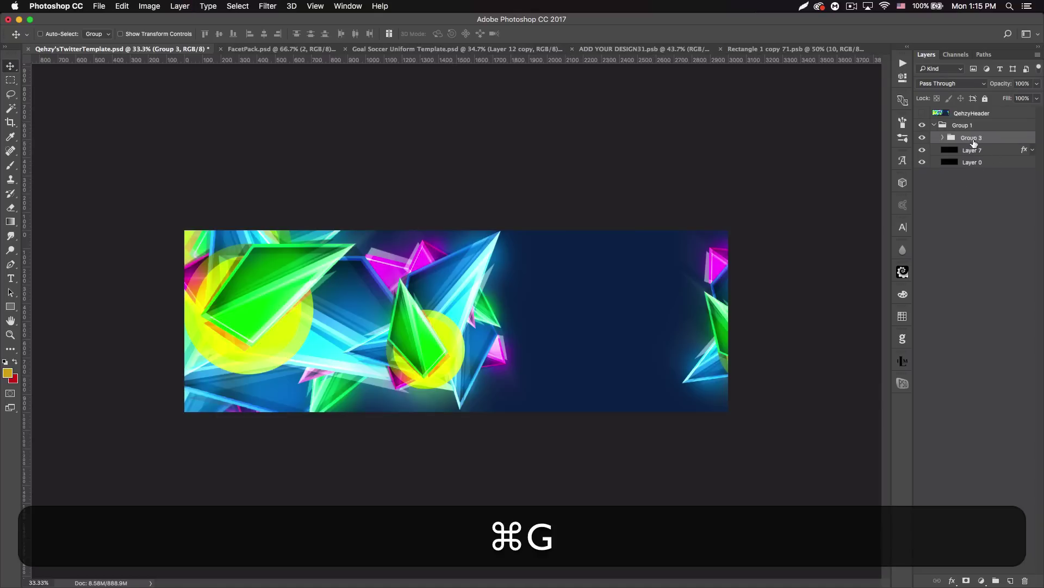
key("super+e")
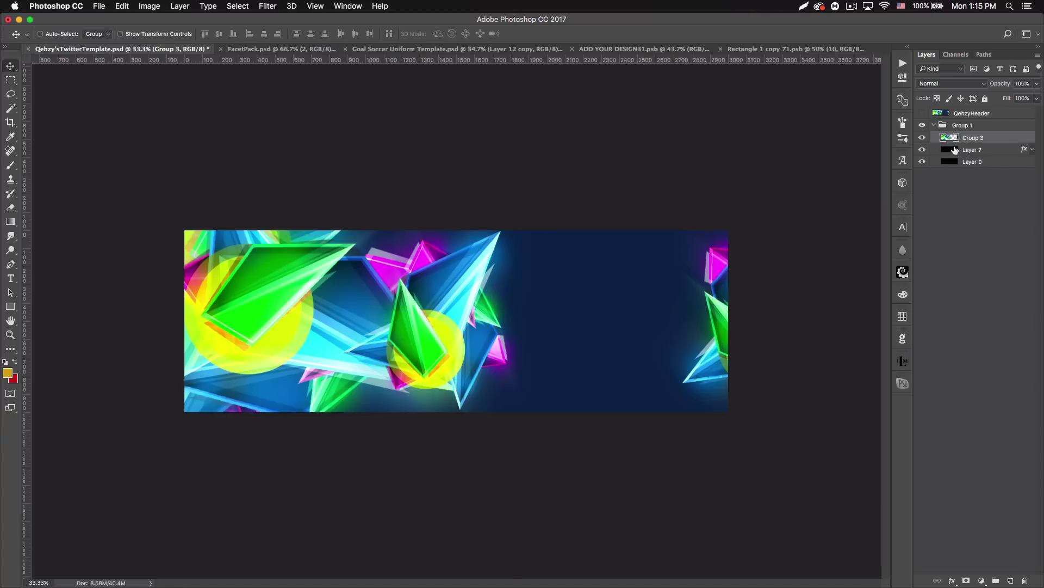
- Duplicate the merged Group 3 crystal layer, enlarge the lower one to about 128% and position it across the banner's empty right part
key("super+j")
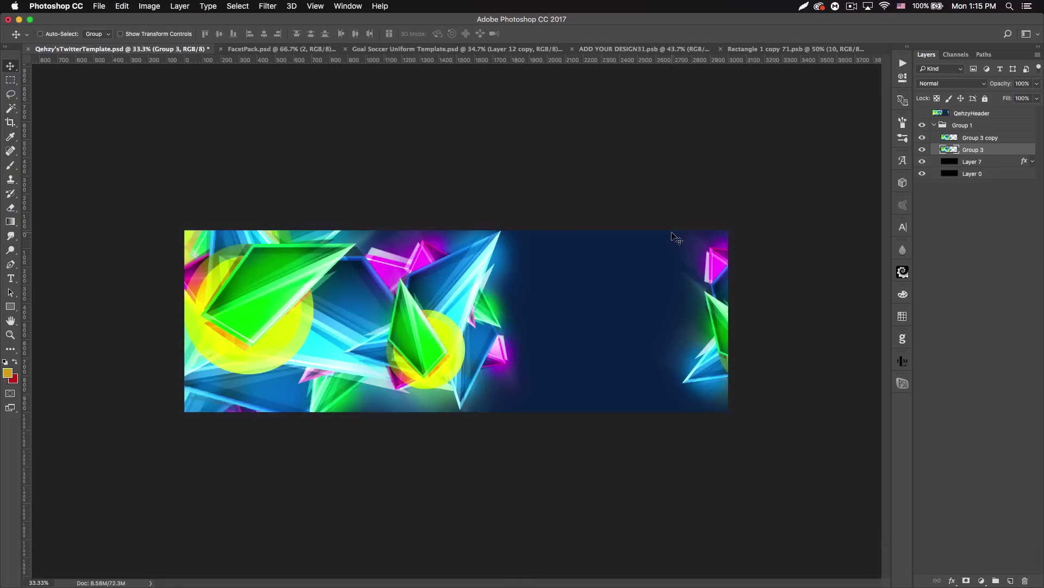
key("super+minus")
key("super+t")
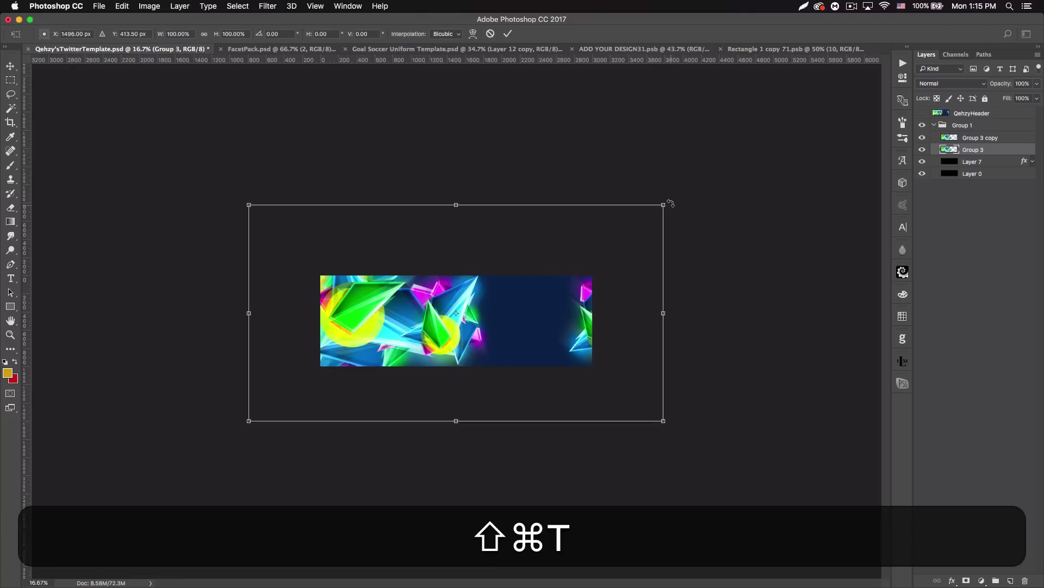
left_click_drag(665, 203, 790, 163)
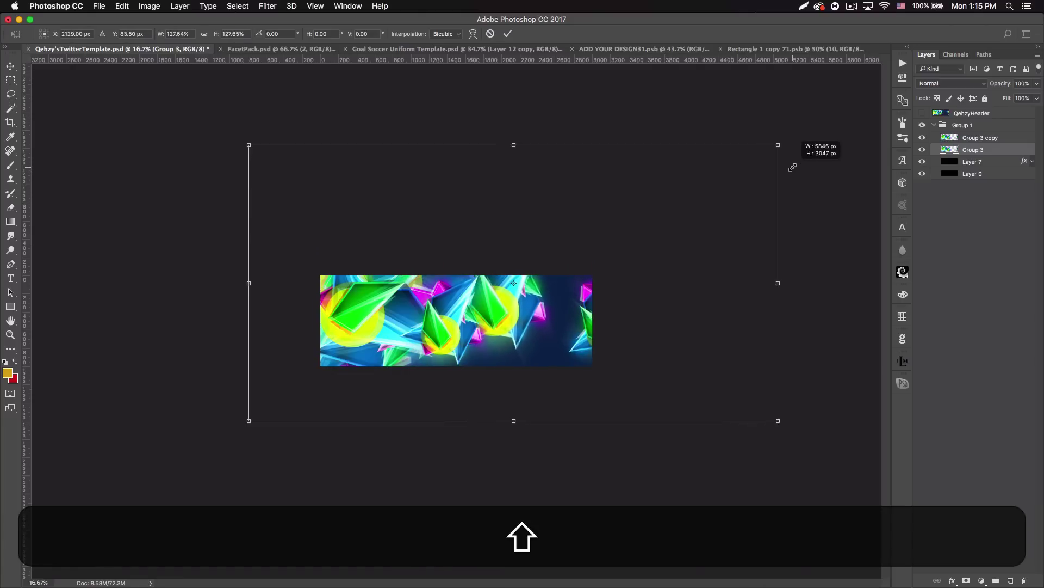
left_click_drag(550, 233, 618, 266)
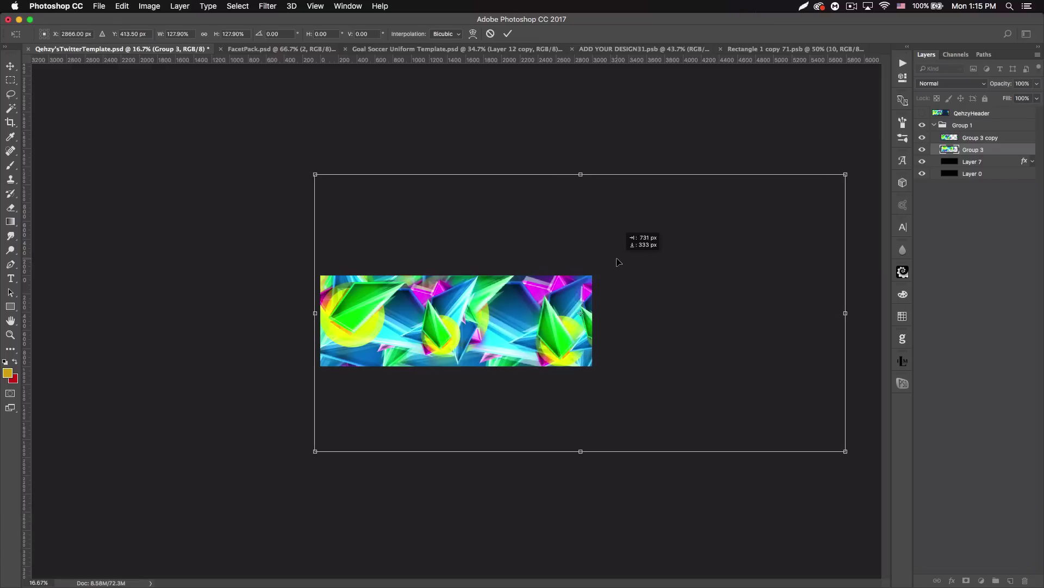
key("Return")
- Set the enlarged lower crystal layer's opacity to 5%
left_click(1022, 83)
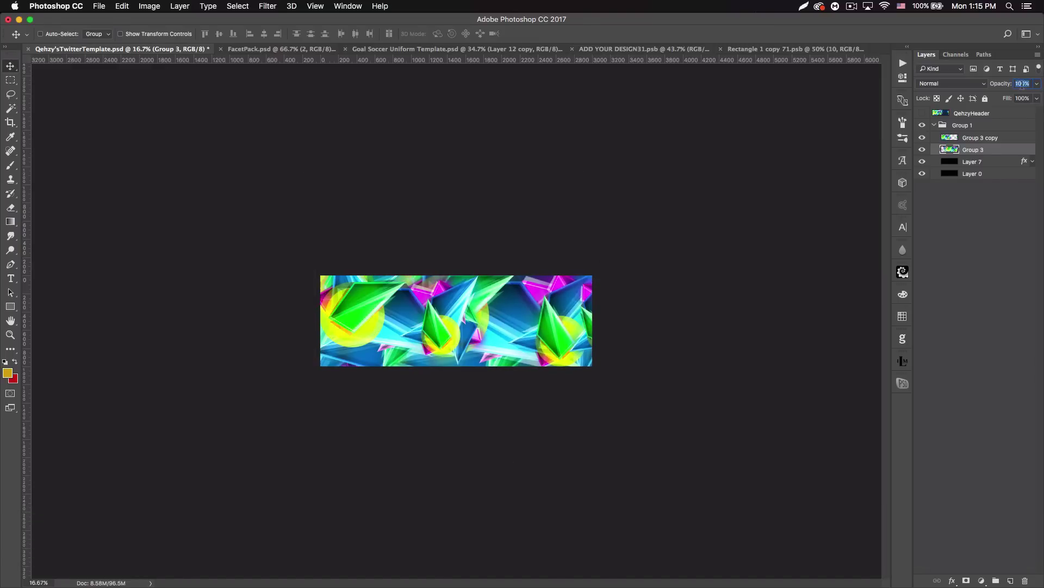
type("5")
key("Return")
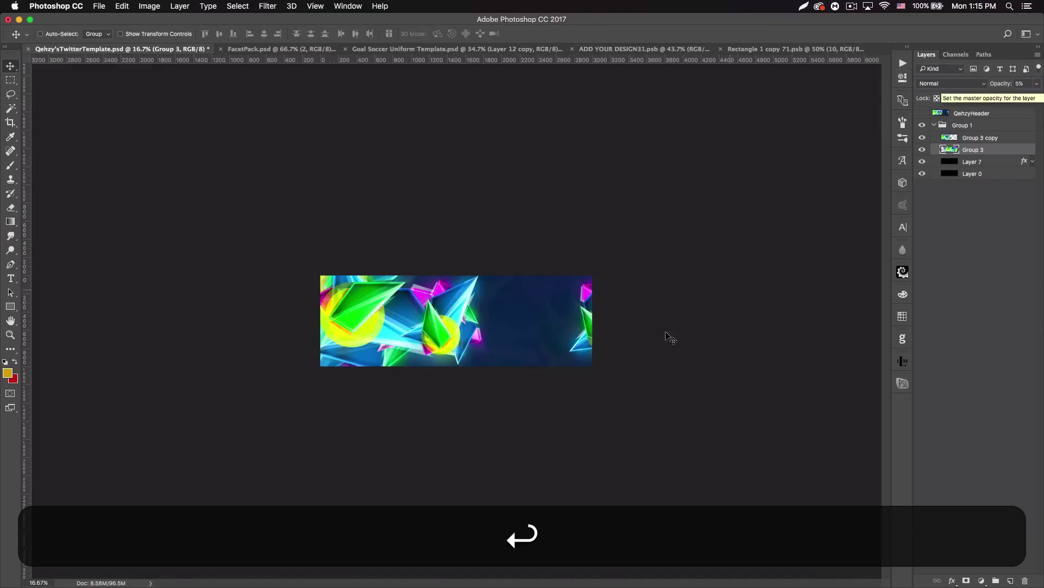
key("super+0")
key("super+minus")
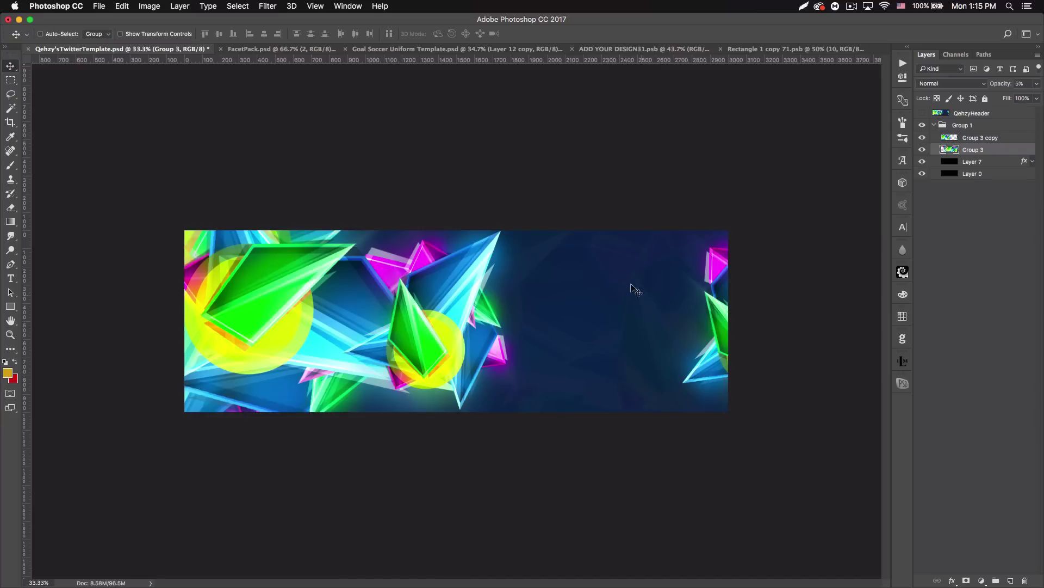
- Add a new layer above Group 3 copy and ready the Brush tool with the default black foreground colour
left_click(996, 137)
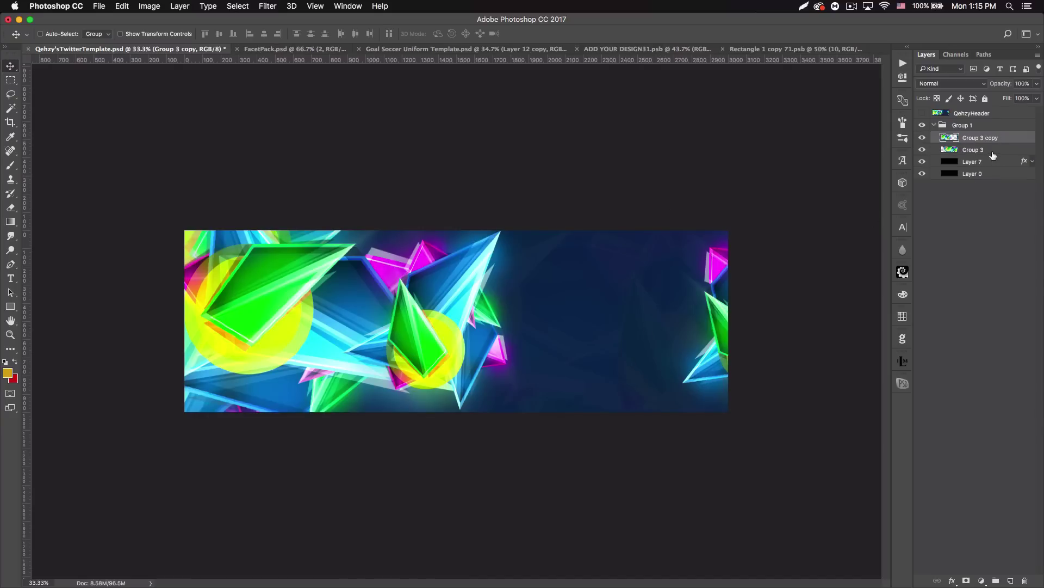
left_click(923, 138)
left_click(924, 139)
left_click(1010, 581)
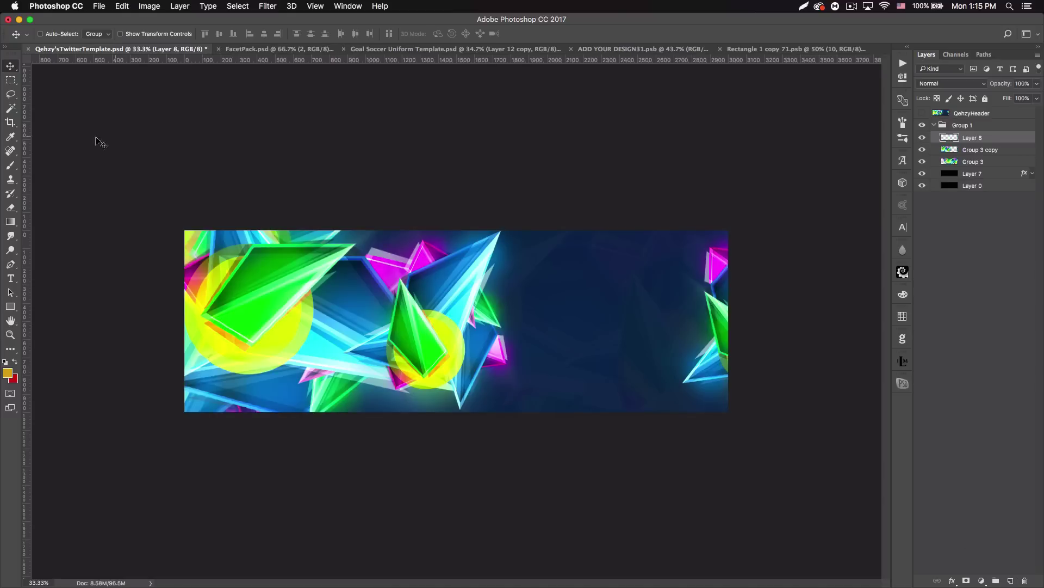
left_click(11, 165)
left_click(4, 362)
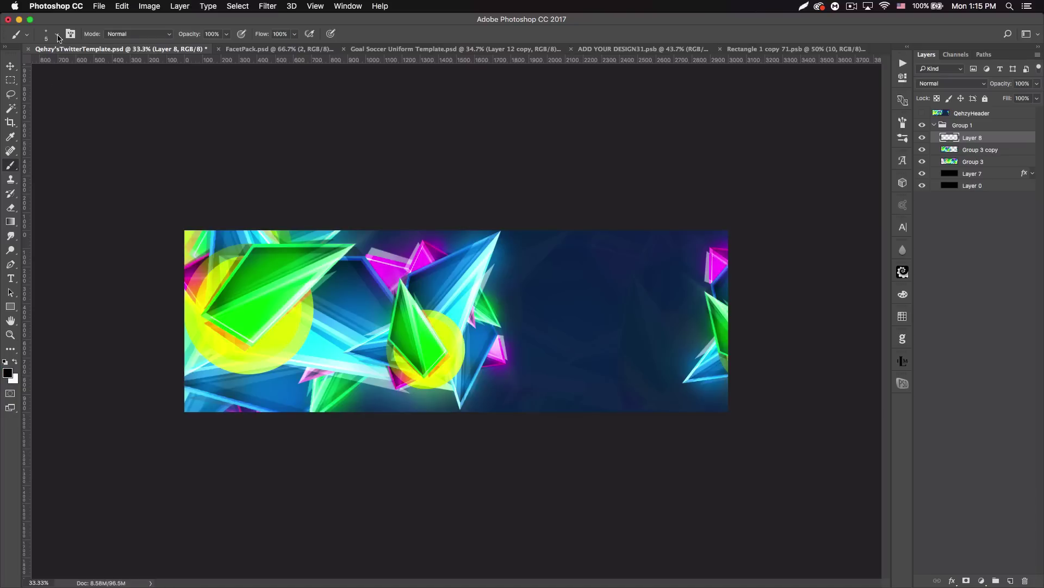
- Choose a soft round brush with 0% hardness and enlarge it to 1300 px
right_click(92, 91)
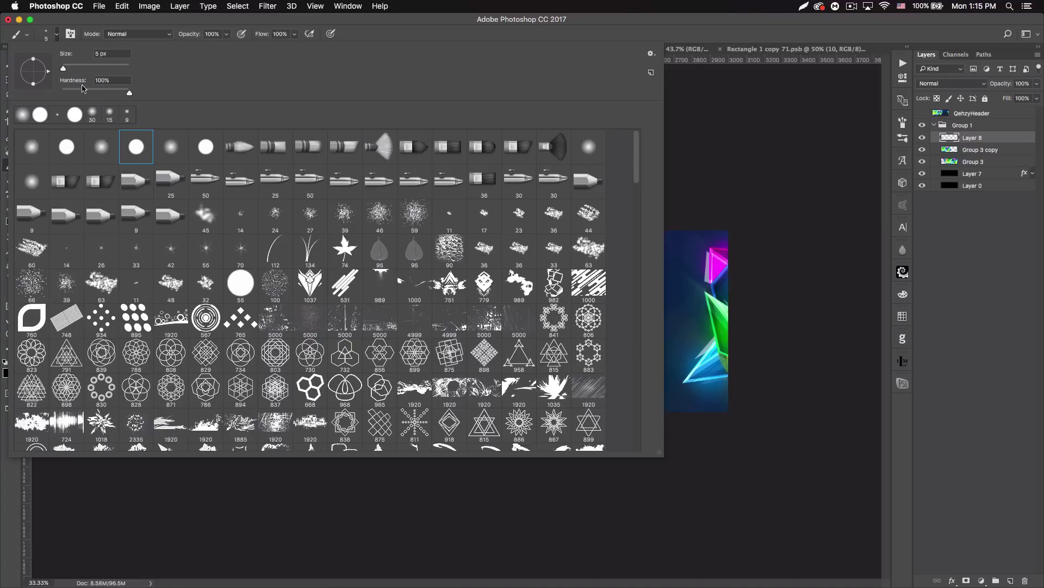
left_click(98, 144)
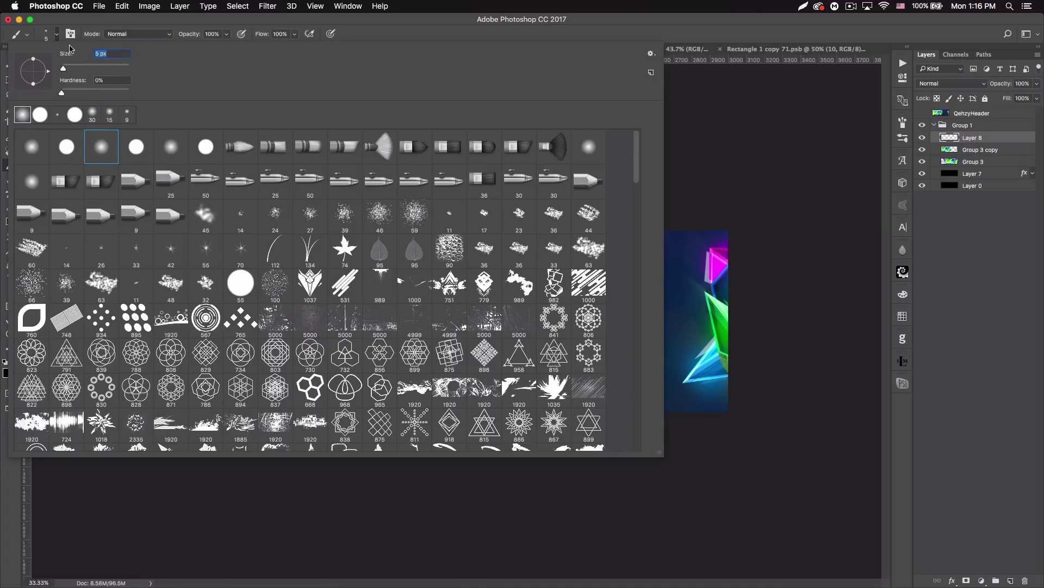
type("60")
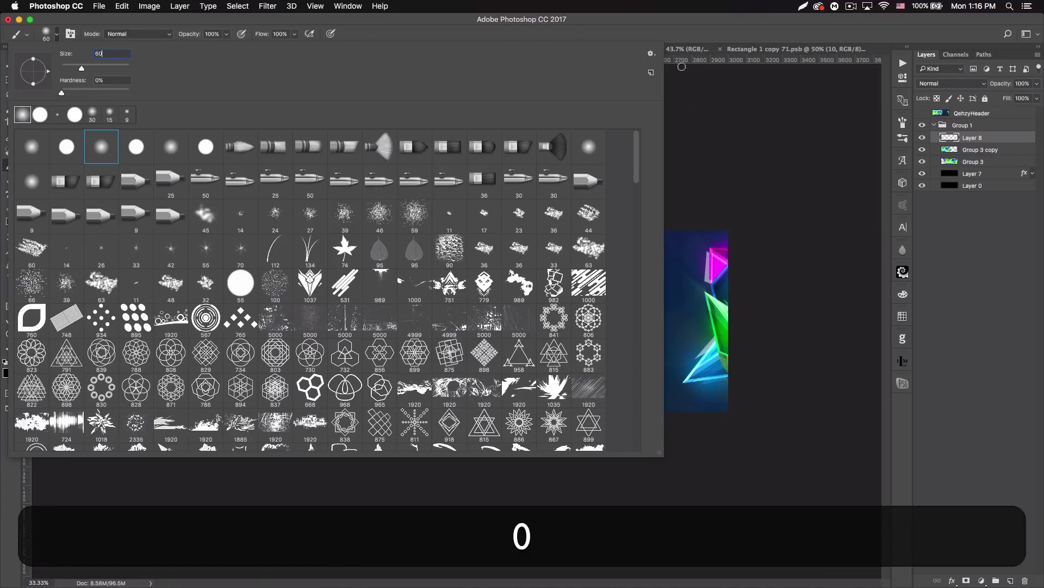
key("Return")
key("bracketright")
key("bracketright")
key("bracketright")
key("bracketright")
key("bracketright")
key("bracketright")
key("bracketright")
key("bracketright")
key("bracketright")
key("bracketright")
key("bracketright")
key("bracketright")
key("bracketright")
key("bracketright")
key("bracketright")
key("bracketright")
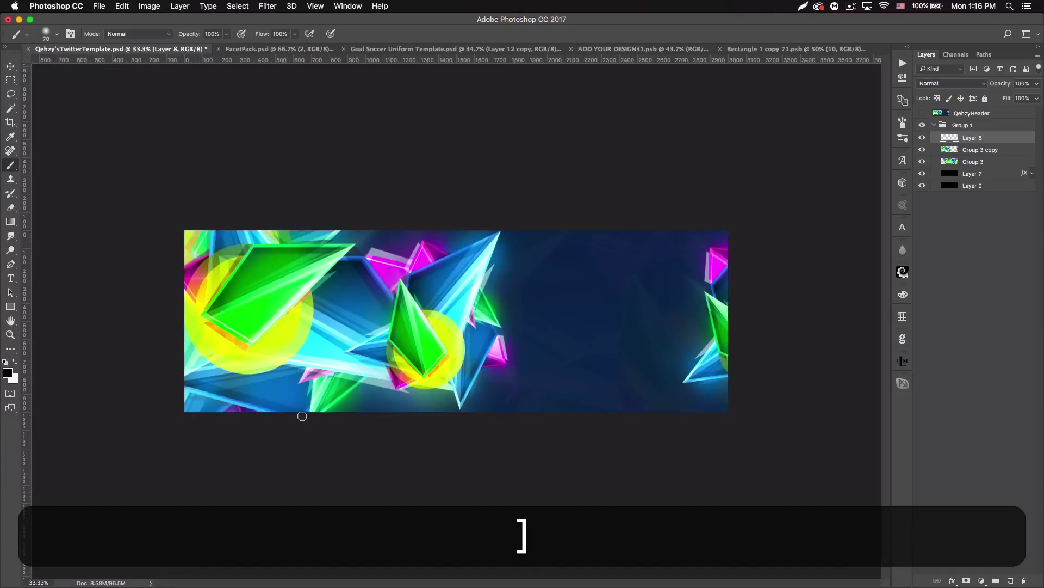
key("bracketright")
key("bracketright")
key("bracketright")
key("bracketright")
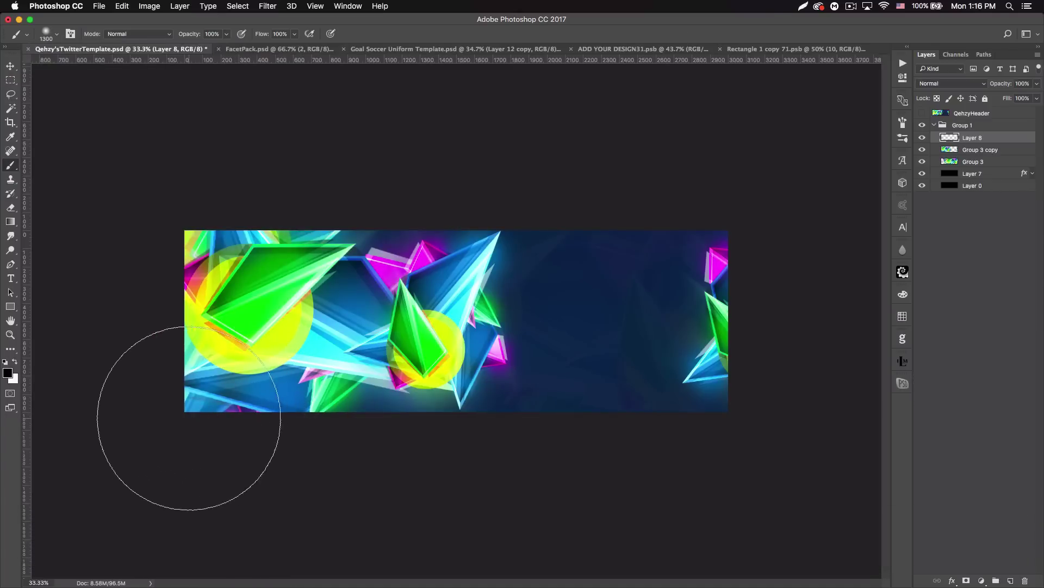
- Paint a soft black shade along the banner's lower edge and set that layer to Overlay at 31% opacity
mouse_move(171, 431)
left_mouse_down()
mouse_move(318, 452)
mouse_move(932, 448)
left_mouse_up()
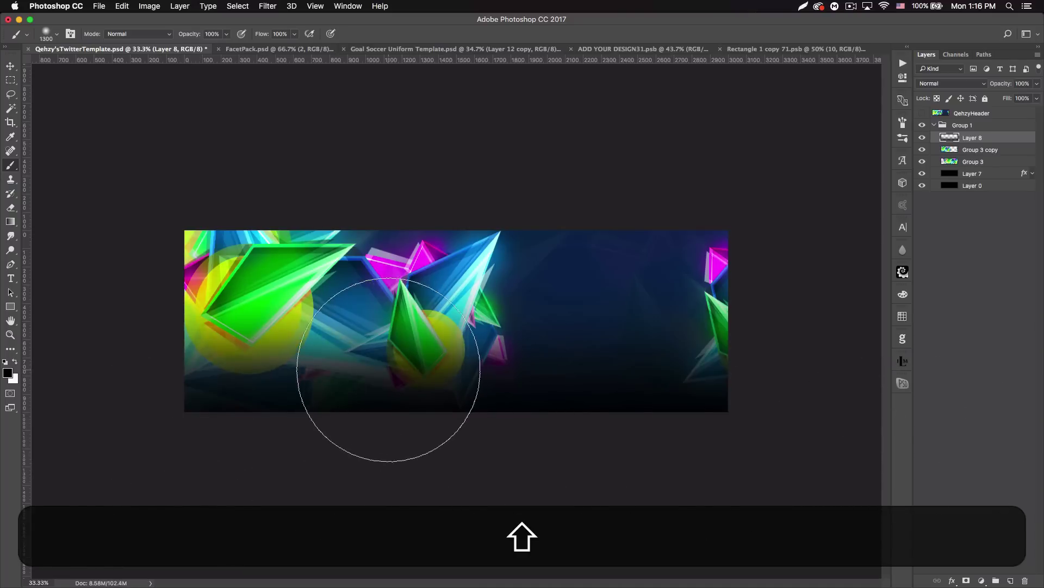
left_click(979, 82)
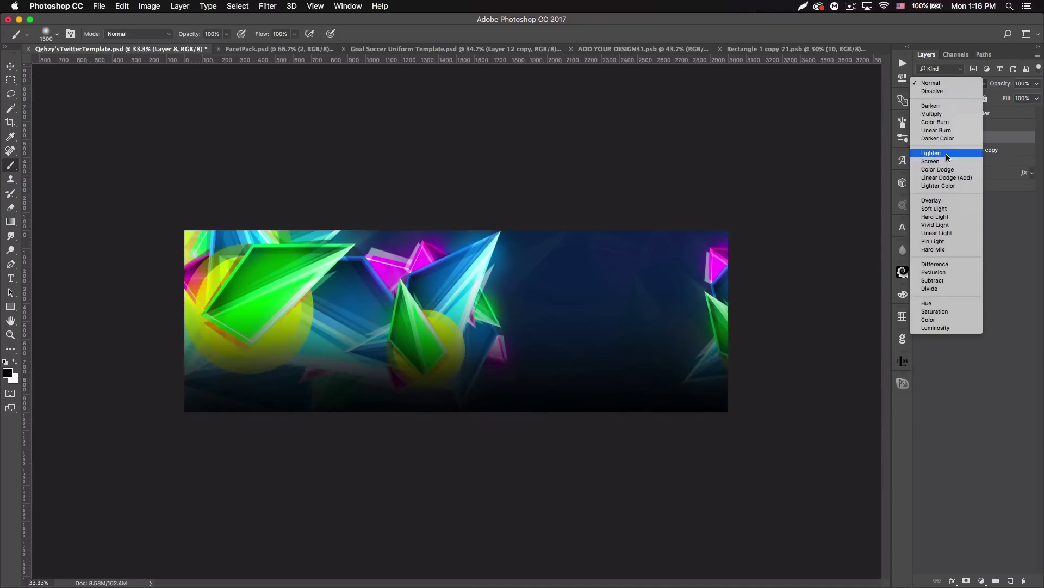
left_click(945, 201)
left_click_drag(1003, 84, 963, 87)
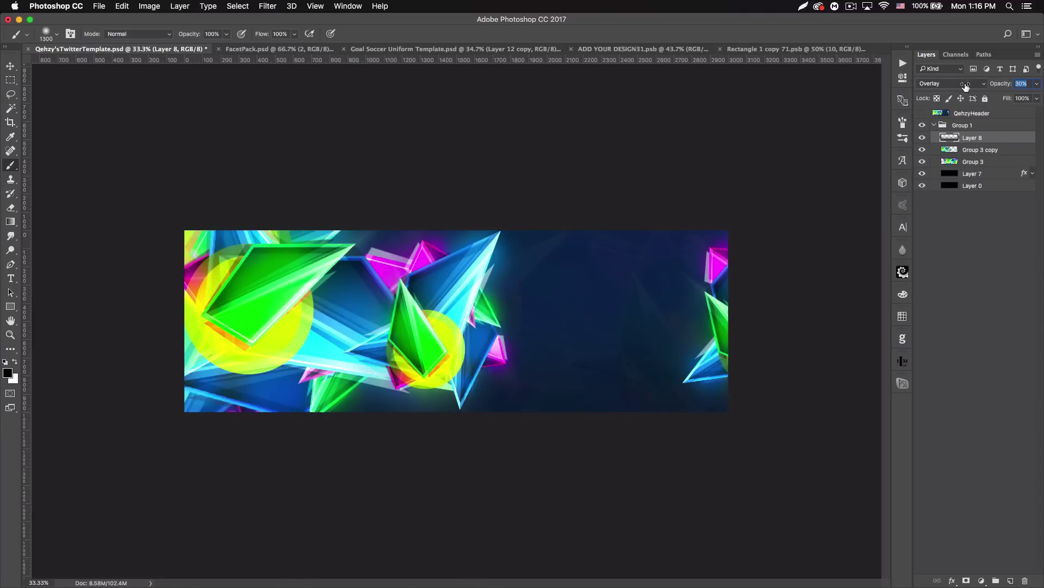
left_click_drag(965, 86, 966, 87)
- Compare the banner with the Group 3 copy crystals hidden and shown
left_click(924, 151)
left_click(923, 151)
left_click(923, 152)
left_click(923, 151)
- Add a new layer above Group 3 and paint a soft white band along the banner's upper edge
left_click(976, 165)
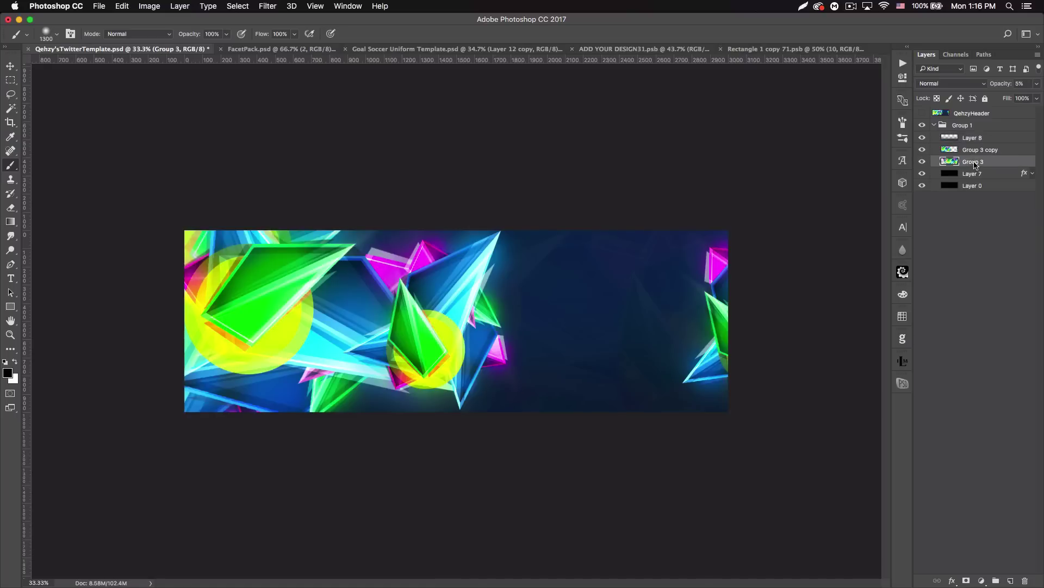
left_click(923, 162)
left_click(923, 163)
left_click(1010, 581)
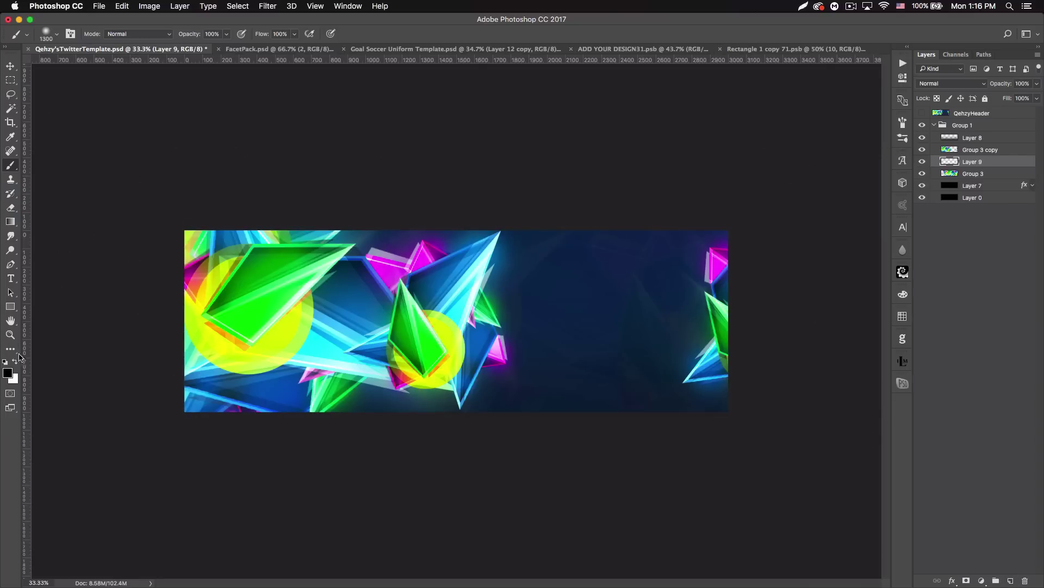
left_click(16, 362)
left_click_drag(489, 204, 784, 203)
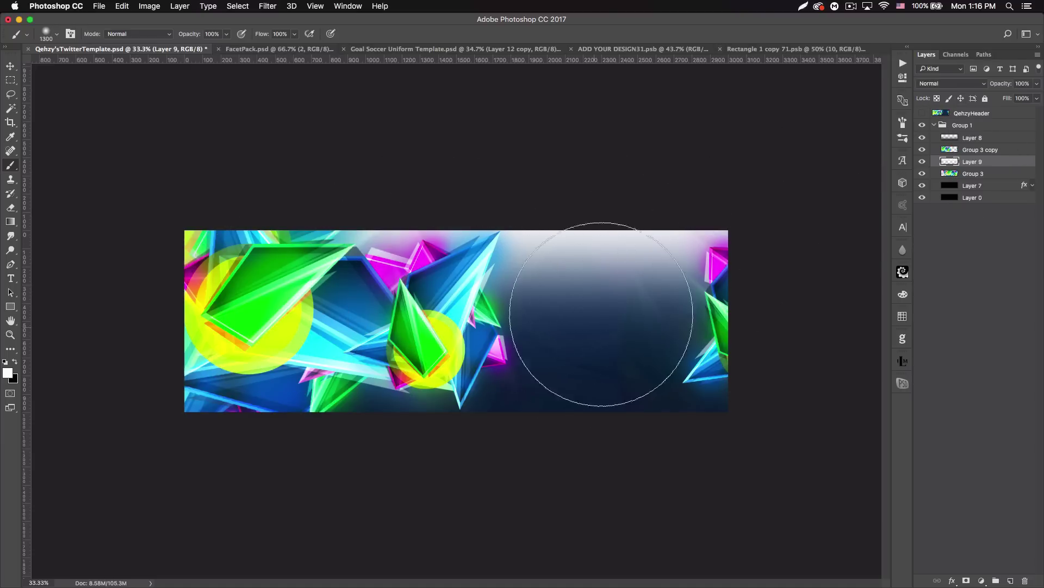
- Set the white highlight layer to Overlay blending at 25% opacity
left_click(950, 84)
left_click(937, 84)
left_click(938, 84)
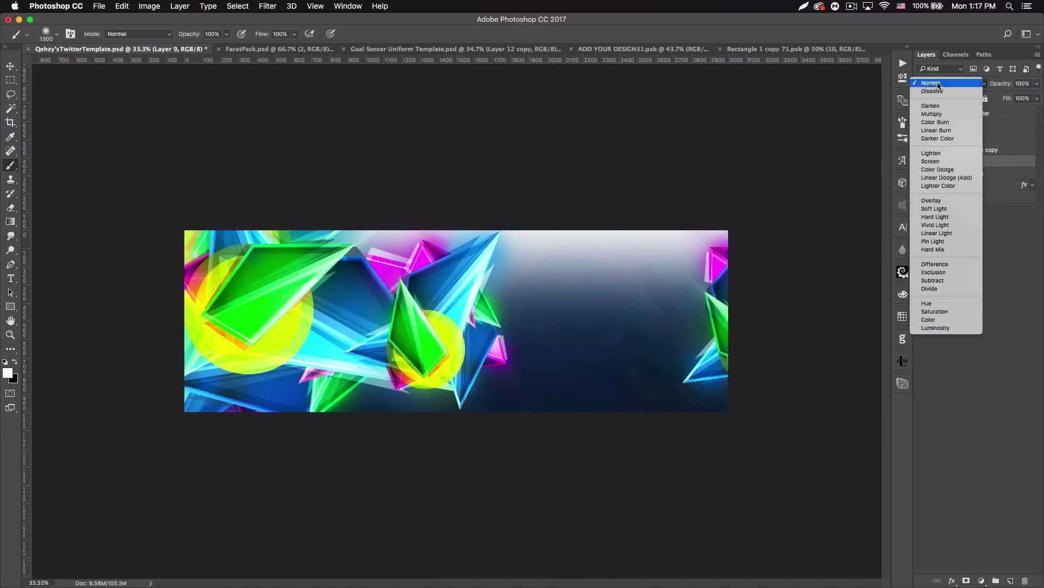
left_click(932, 200)
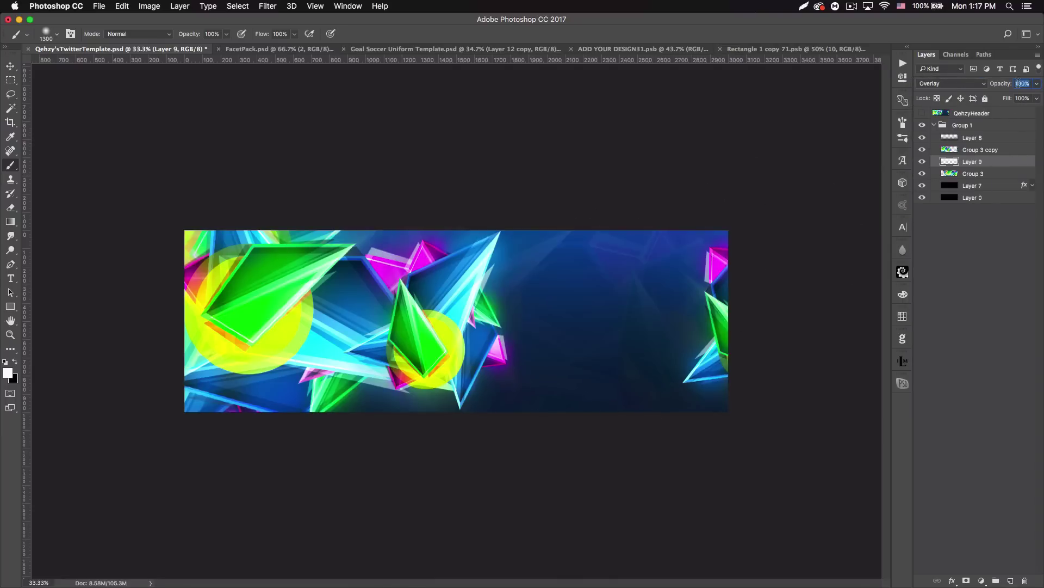
type("25")
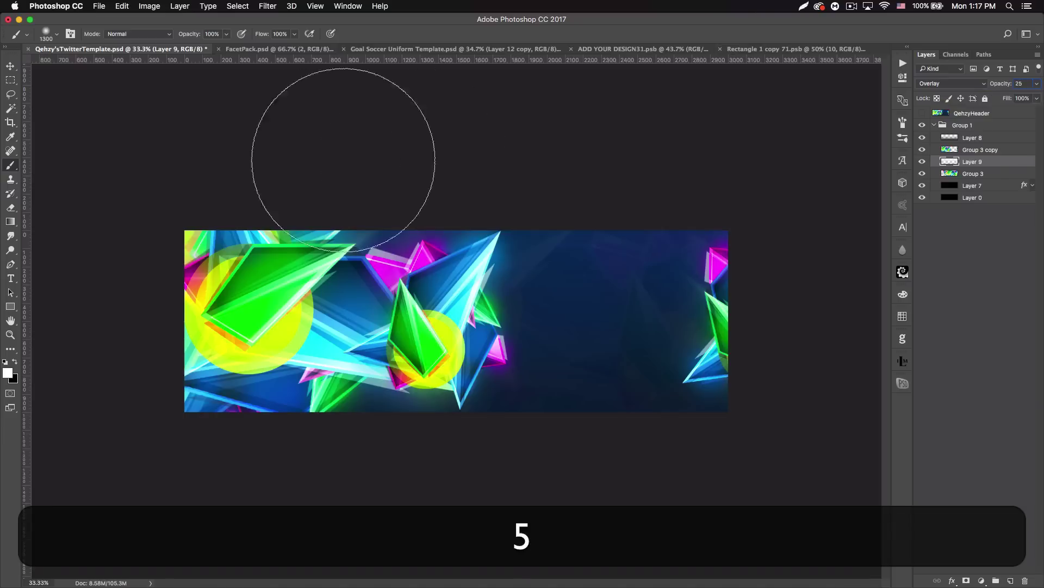
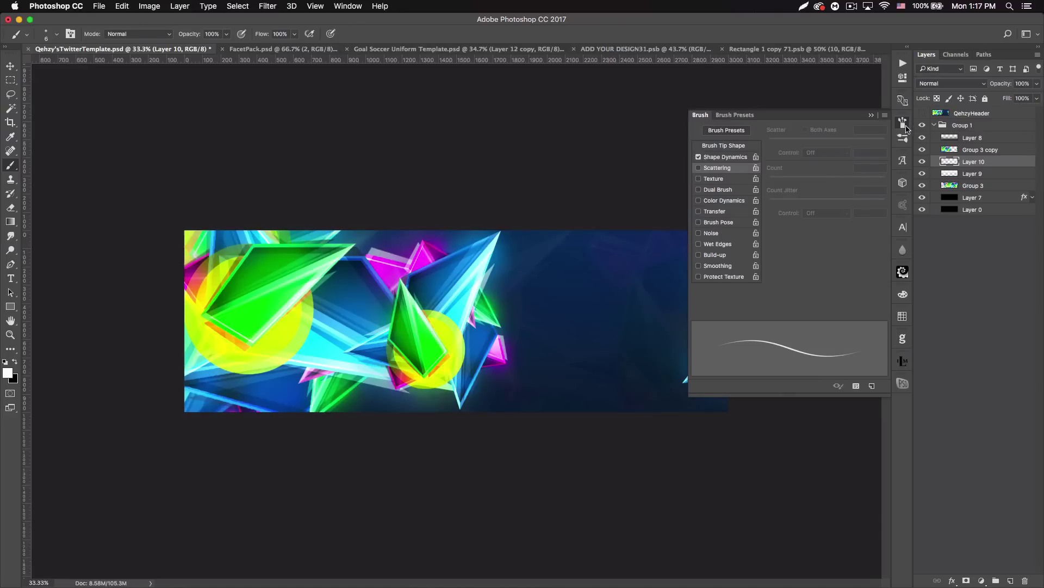
- Configure the 6 px soft brush as scattered particles with maximum size jitter, spacing and scatter
left_click(721, 158)
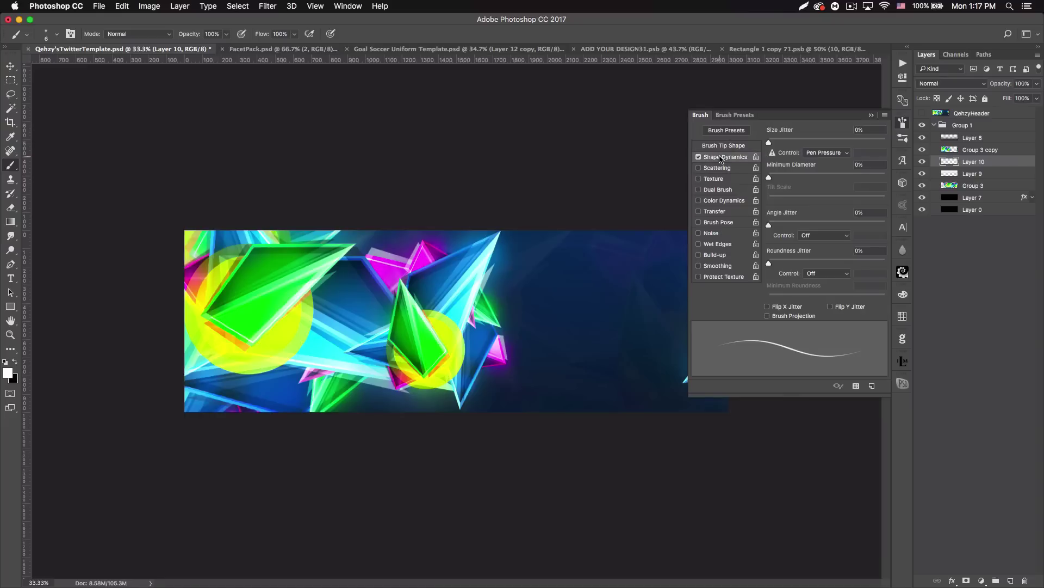
left_click_drag(771, 142, 907, 148)
left_click(720, 148)
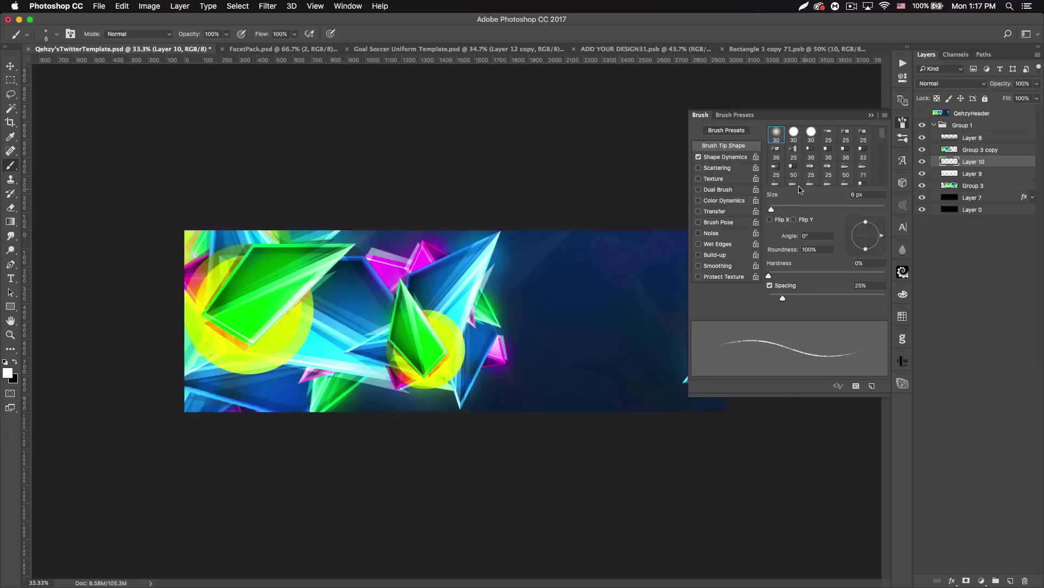
left_click_drag(791, 300, 958, 304)
left_click(712, 168)
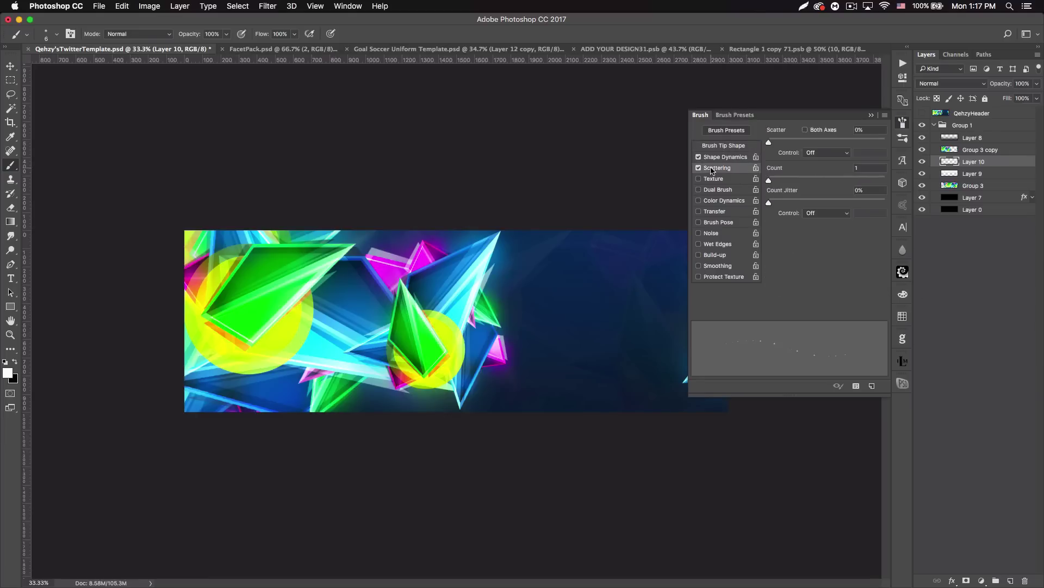
left_click_drag(768, 143, 886, 143)
left_click(870, 115)
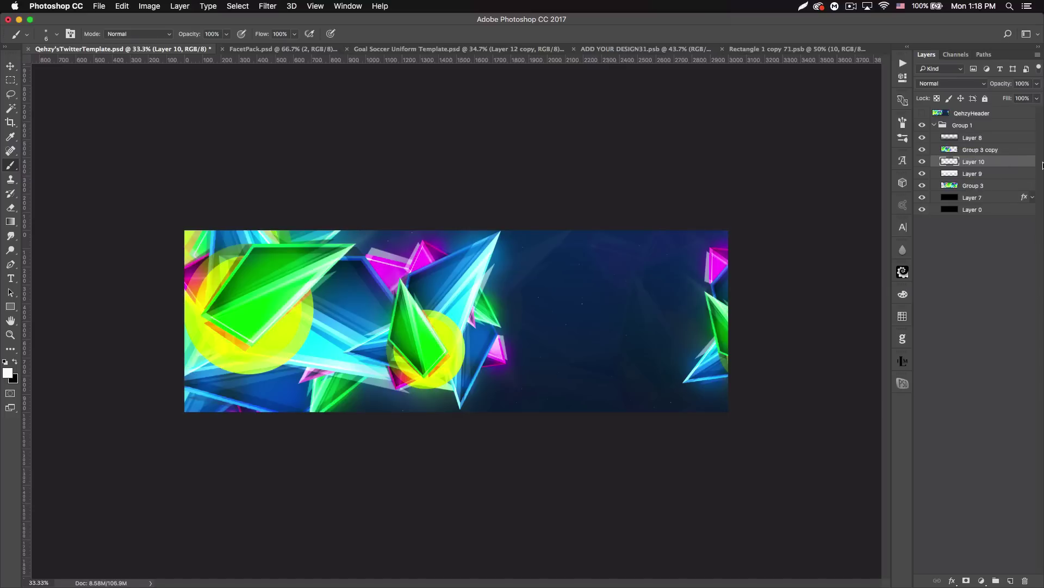
- Place the RGB-Qehzy-Brain Double Stroke and Stroke PNGs from Finder into the banner above Layer 8
left_click(989, 139)
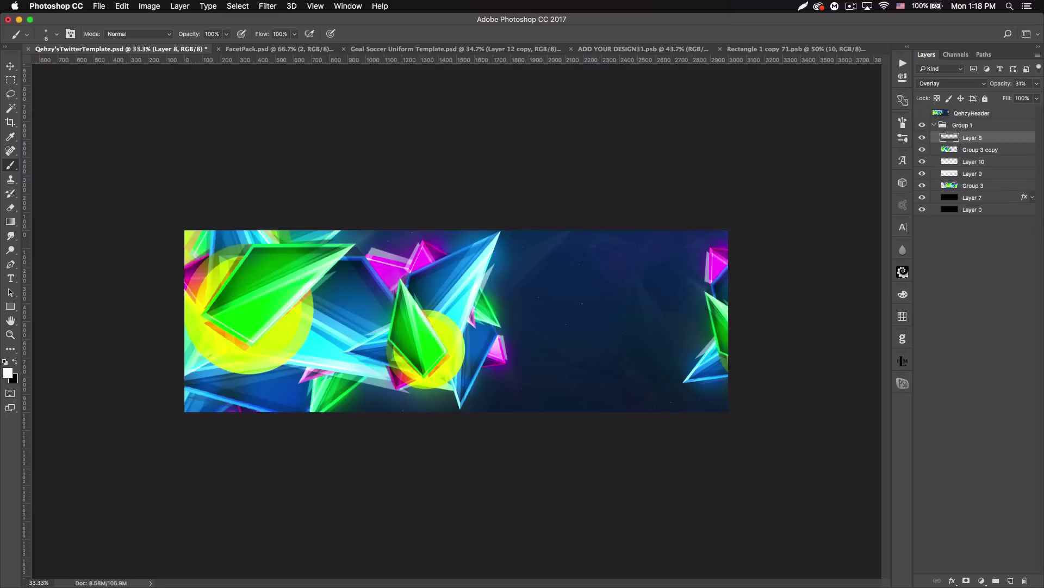
key("super+Tab")
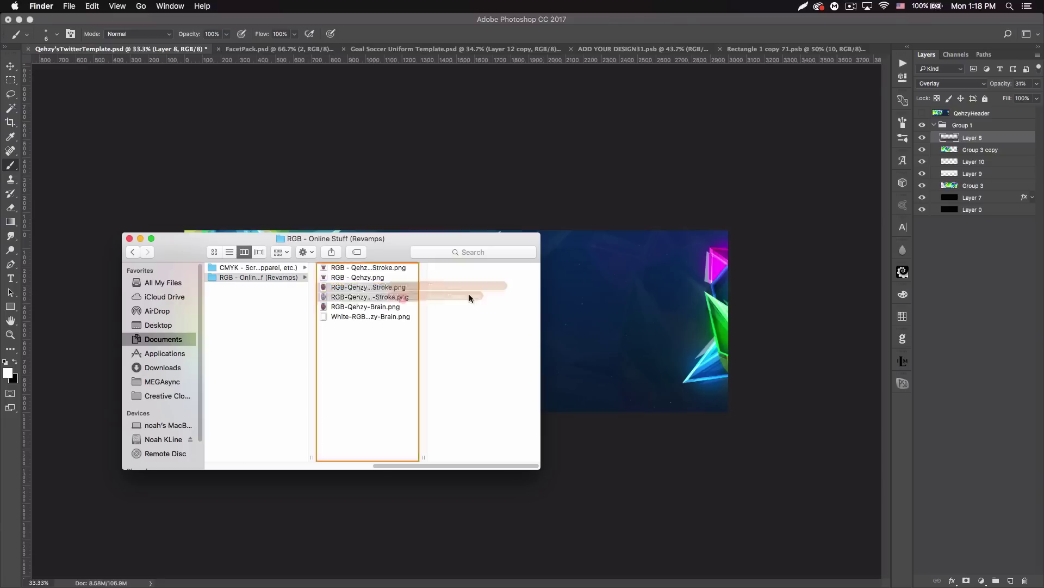
left_click_drag(408, 291, 582, 334)
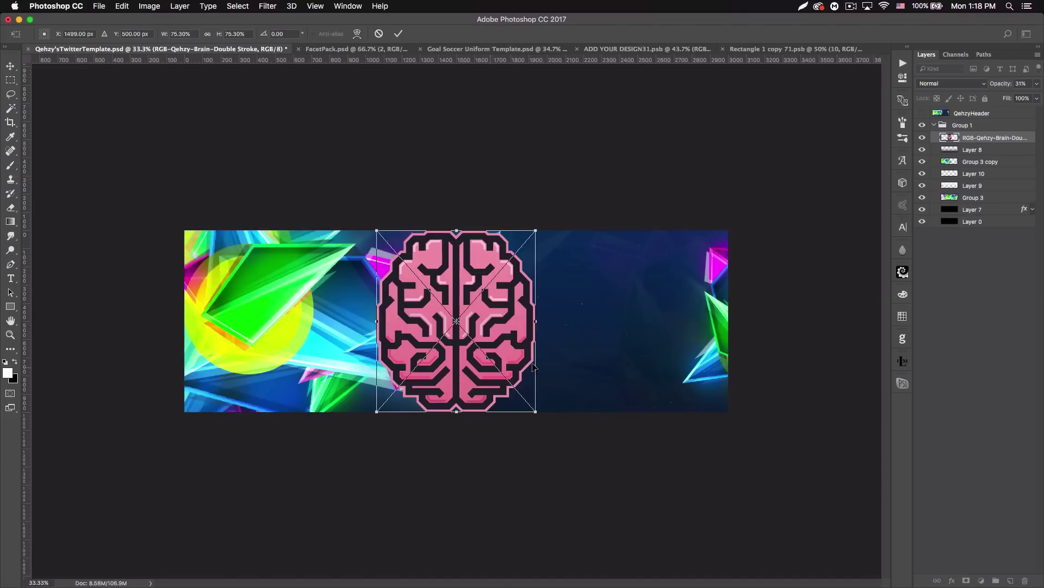
key("Return")
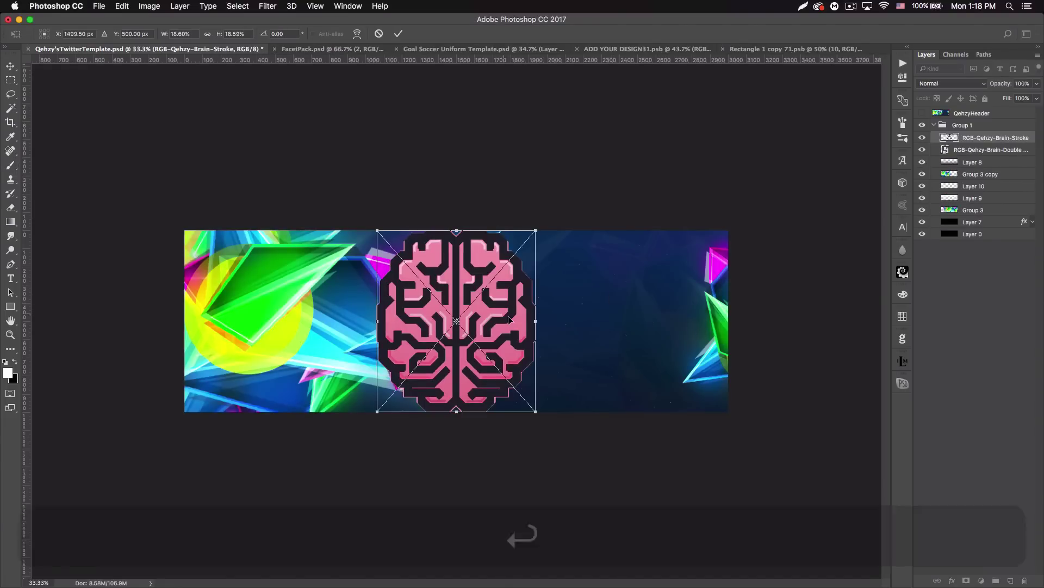
key("Return")
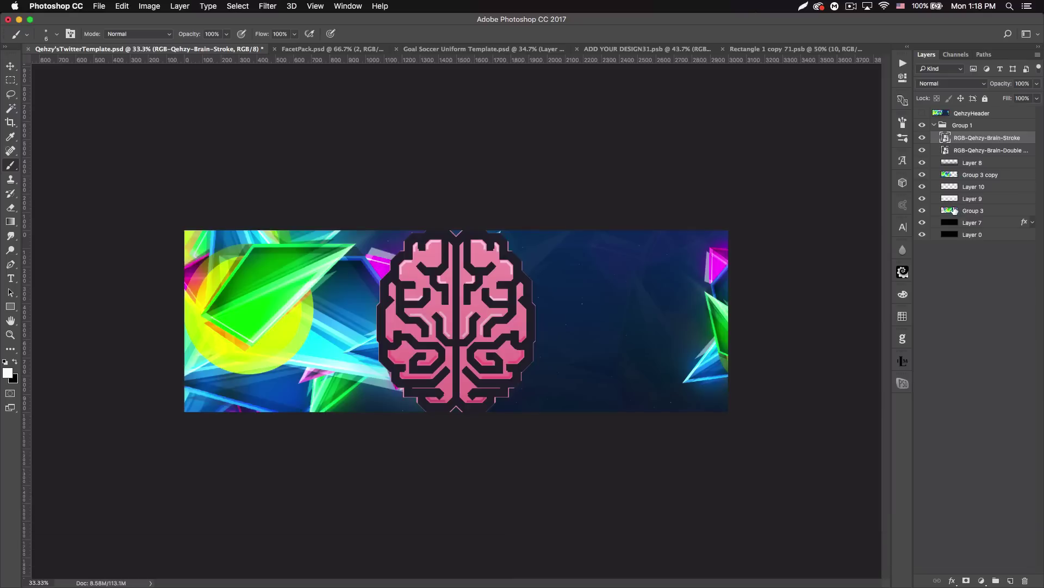
- Scale the RGB-Qehzy-Brain-Stroke logo slightly to fit inside the double-stroke outline and select both brain layers
key("super+t")
left_click_drag(536, 231, 538, 233)
key("Return")
left_click(987, 150, "shift")
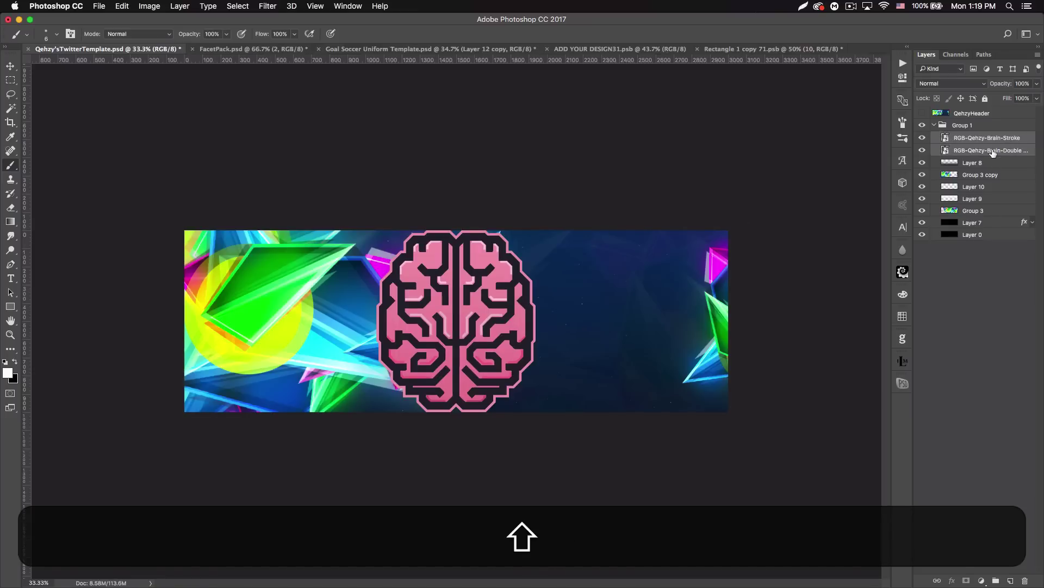
- Scale both brain logo layers down together to about 35% around their centre and hide the double-stroke brain layer
key("super+t")
left_click_drag(537, 227, 476, 273)
key("Return")
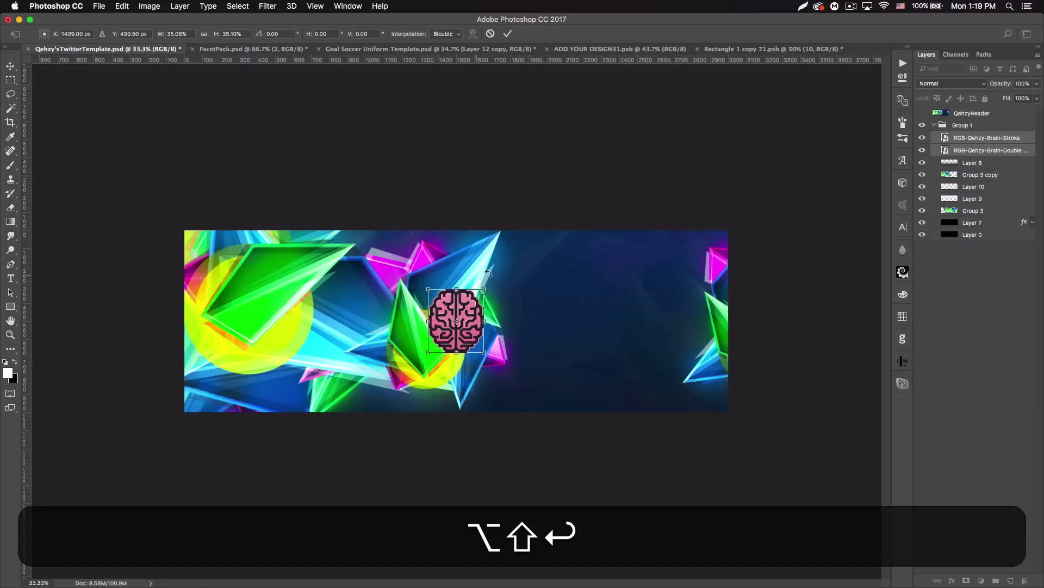
left_click(1000, 151)
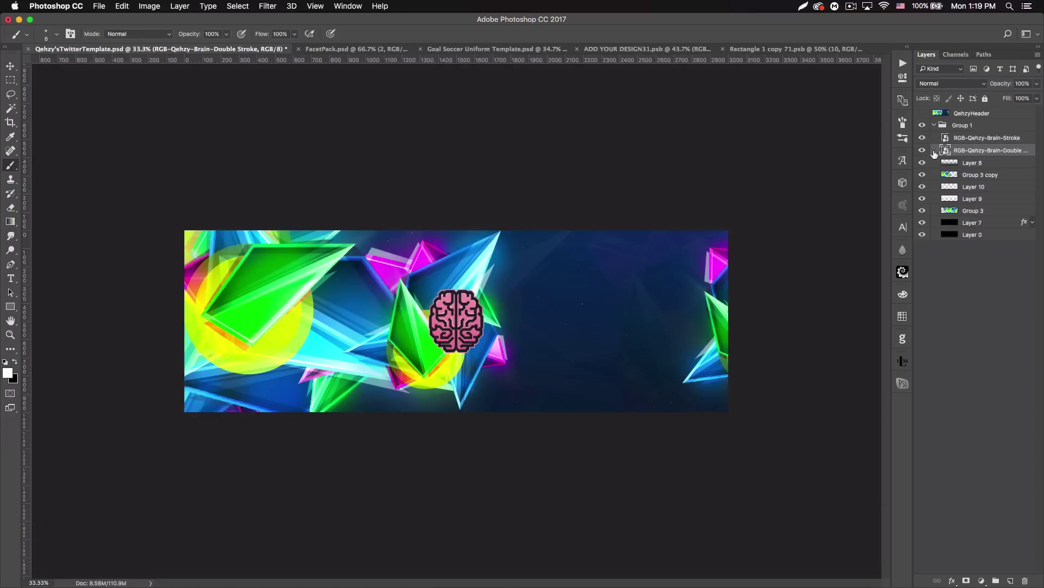
left_click(923, 152)
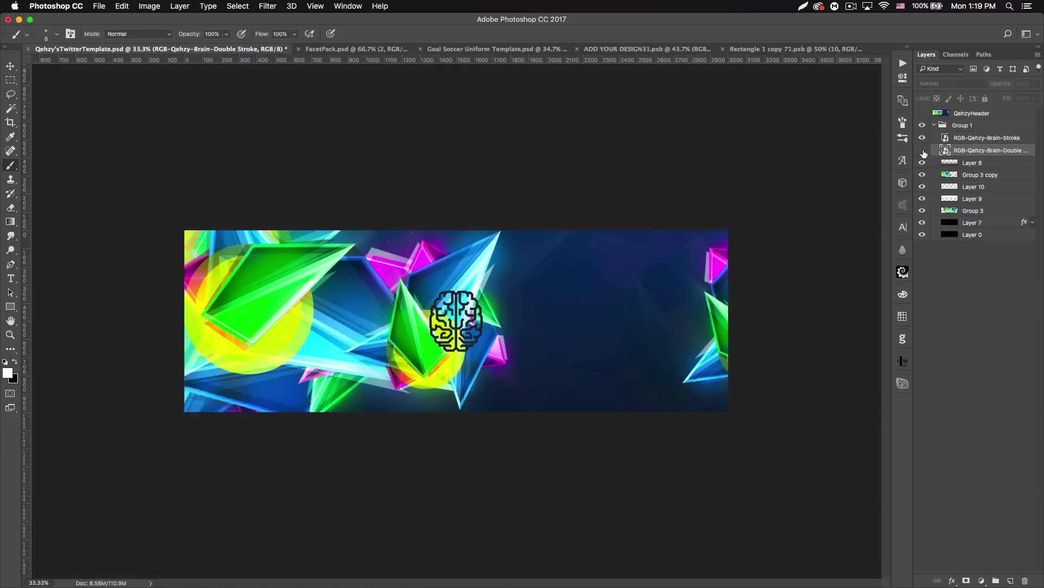
- Add a Color Overlay in dark blue 072b55, Normal mode at 100% opacity, to the RGB-Qehzy-Brain-Stroke layer
double_click(1026, 139)
left_click_drag(632, 218, 954, 173)
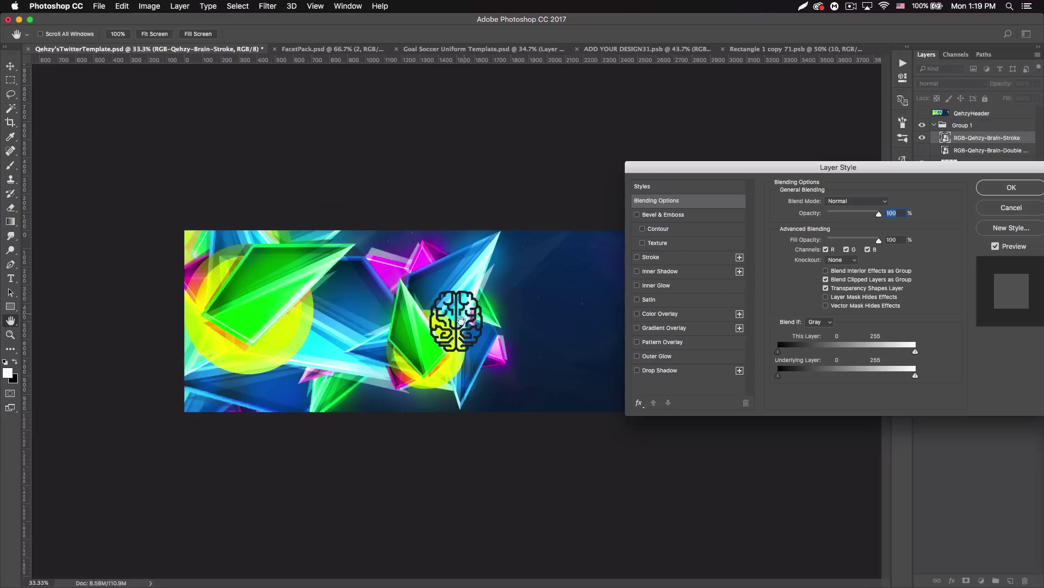
left_click(660, 314)
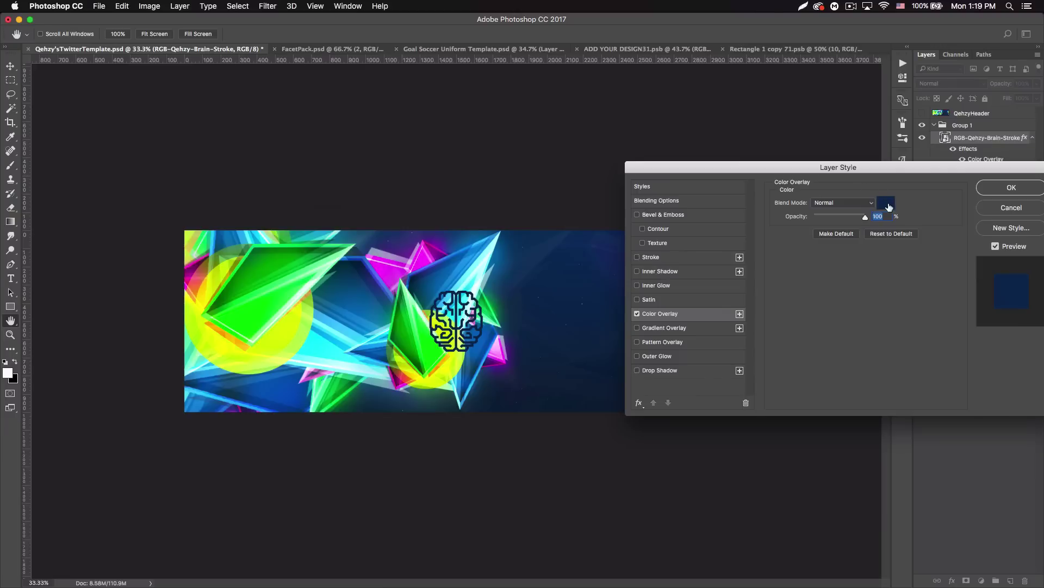
left_click(887, 204)
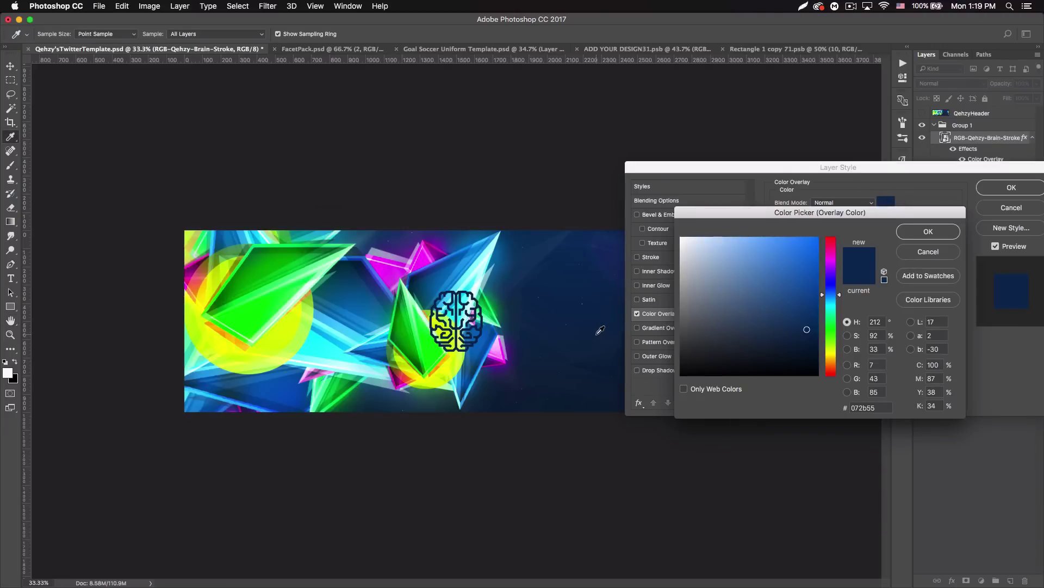
left_click(812, 350)
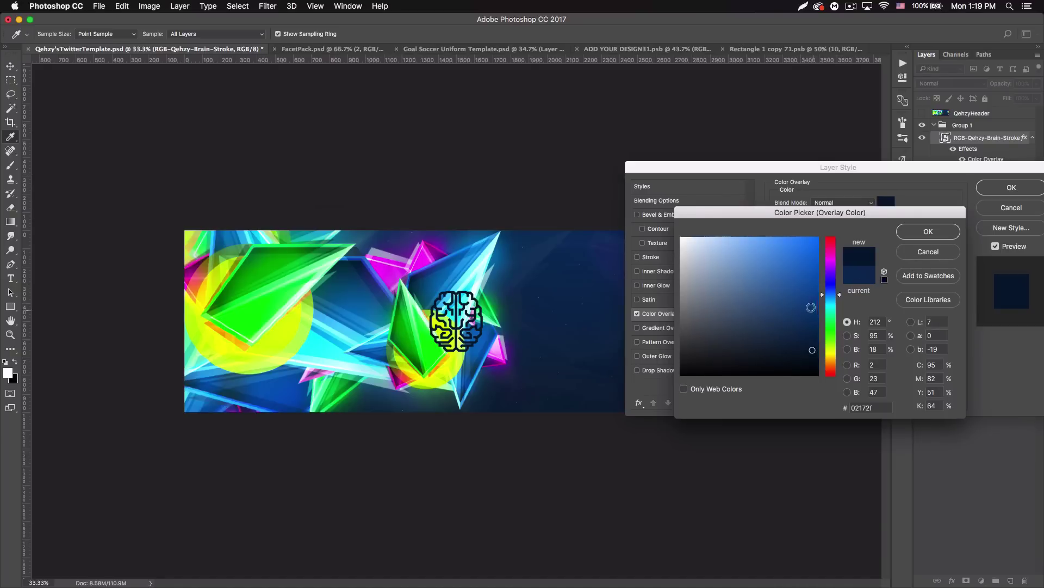
left_click(801, 278)
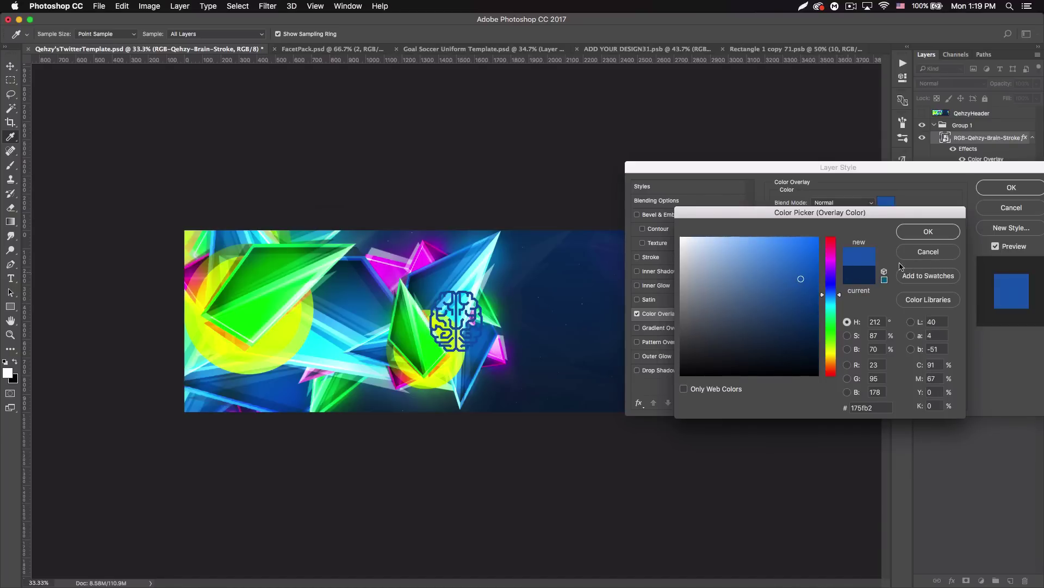
left_click(928, 252)
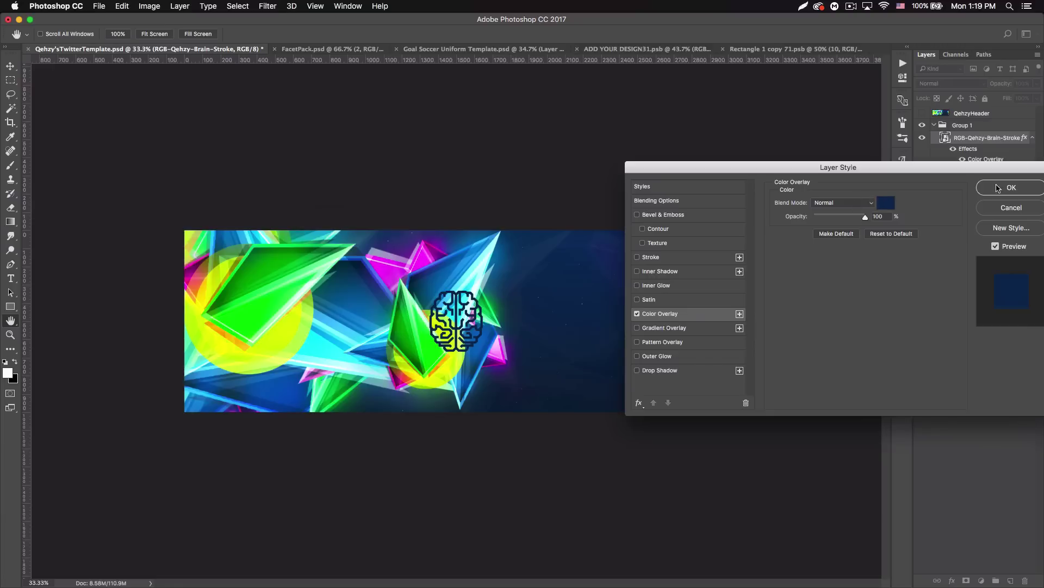
left_click(1017, 188)
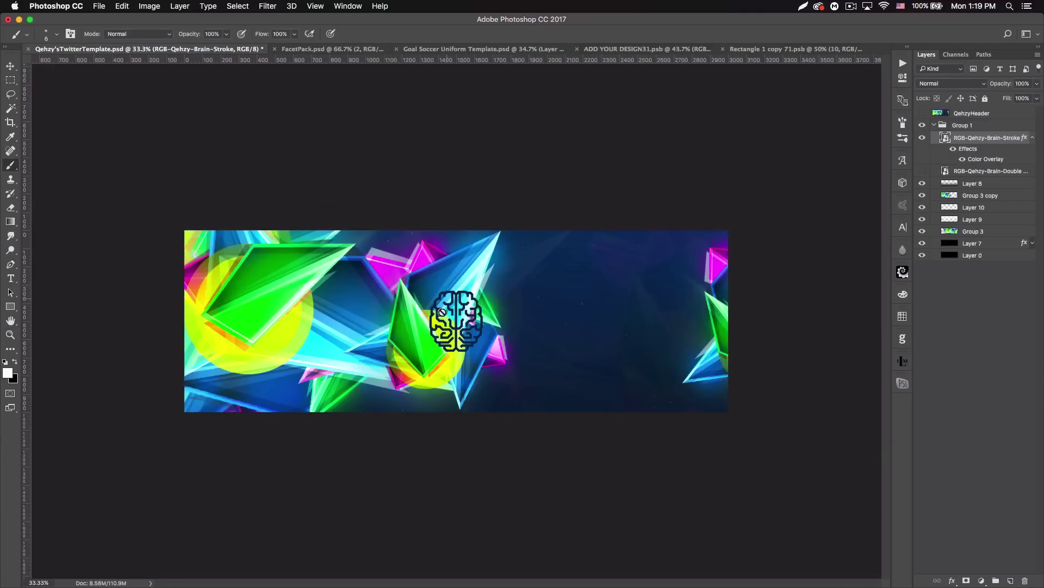
- Show the double-stroke brain layer and clip a duplicate of Group 3 copy to it, beneath the brain stroke layer
key("v")
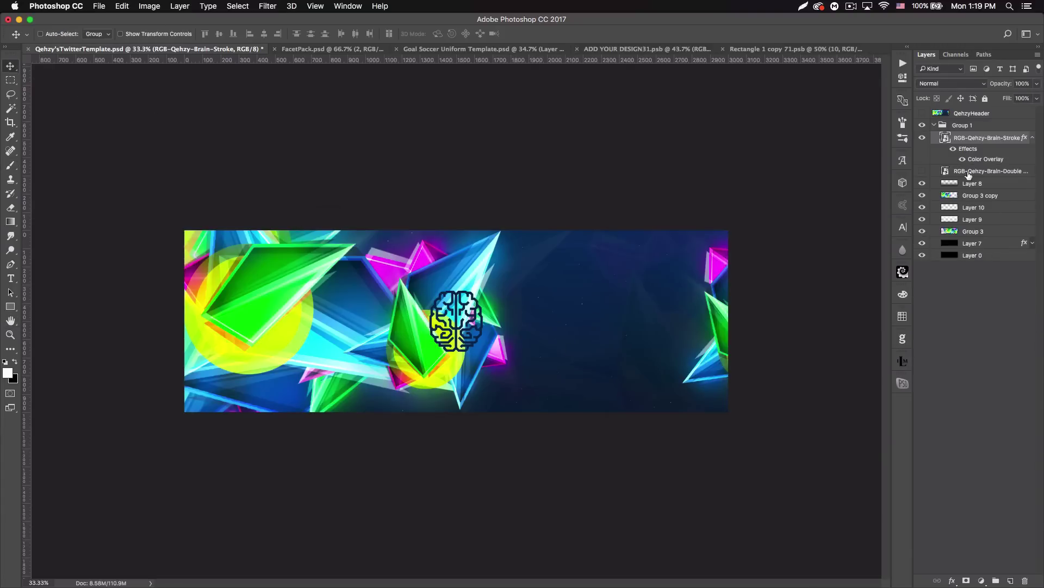
left_click(923, 172)
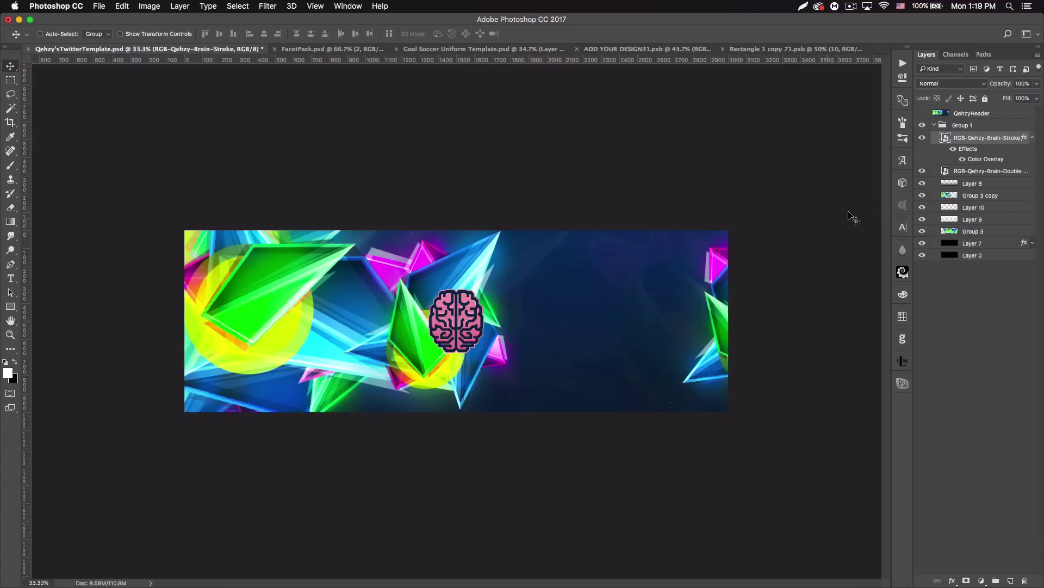
left_click(1033, 140)
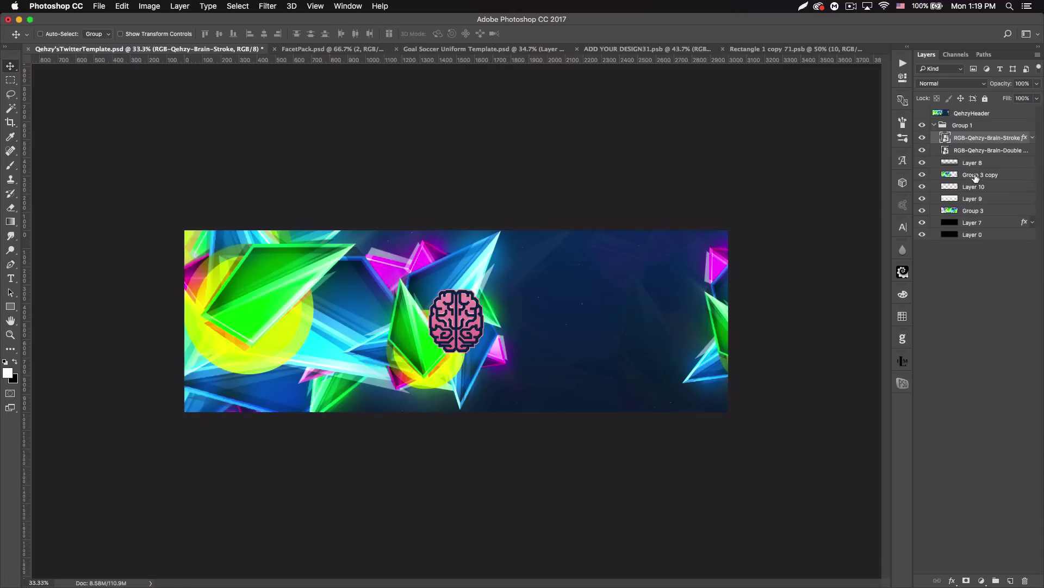
left_click(981, 176)
key("super+j")
left_click_drag(980, 176, 979, 144)
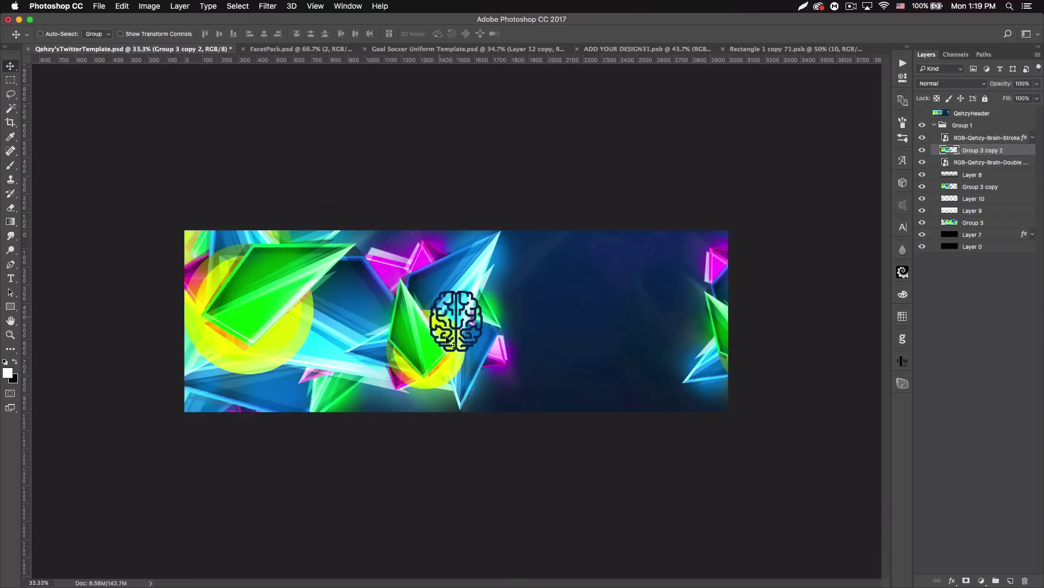
left_click(1004, 156, "alt")
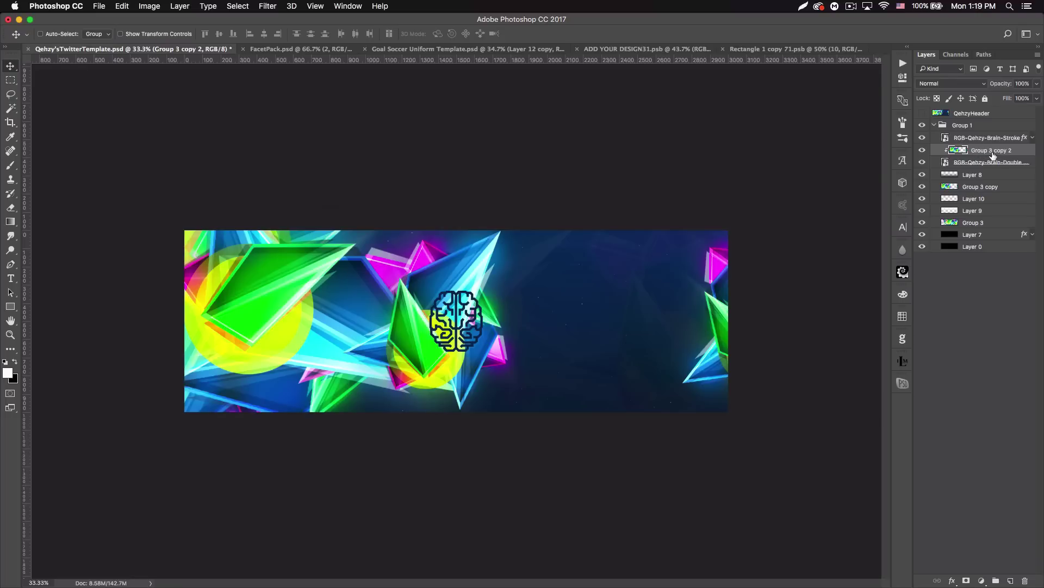
- Shift the clipped crystal artwork inside the brain, hide the double-stroke brain layer and select the brain stroke layer
mouse_move(461, 359)
left_mouse_down()
mouse_move(494, 379)
mouse_move(454, 418)
mouse_move(451, 363)
mouse_move(412, 344)
mouse_move(408, 329)
mouse_move(433, 294)
mouse_move(468, 332)
mouse_move(538, 370)
mouse_move(536, 397)
mouse_move(527, 405)
mouse_move(471, 346)
left_mouse_up()
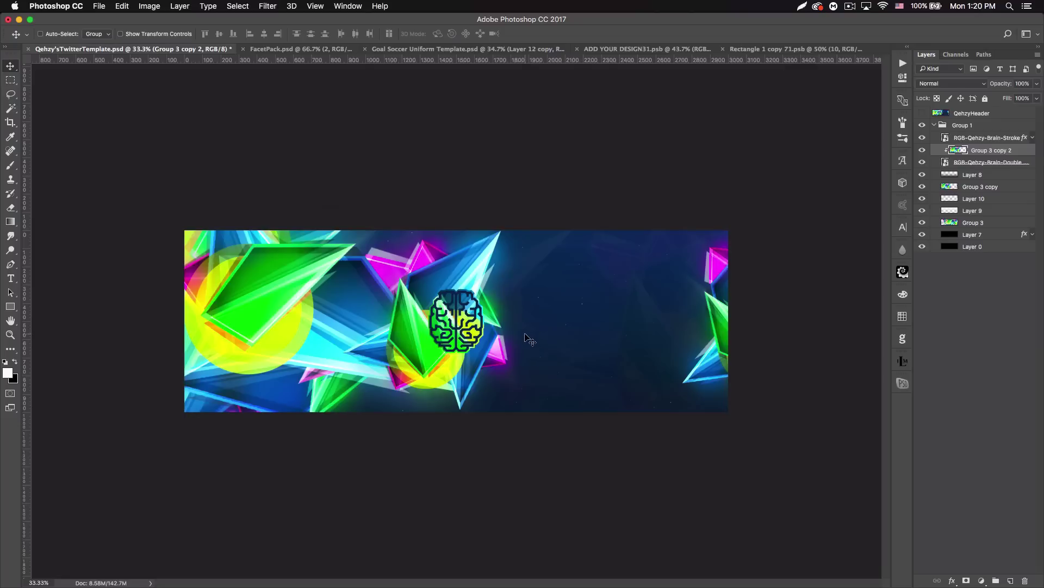
left_click(923, 163)
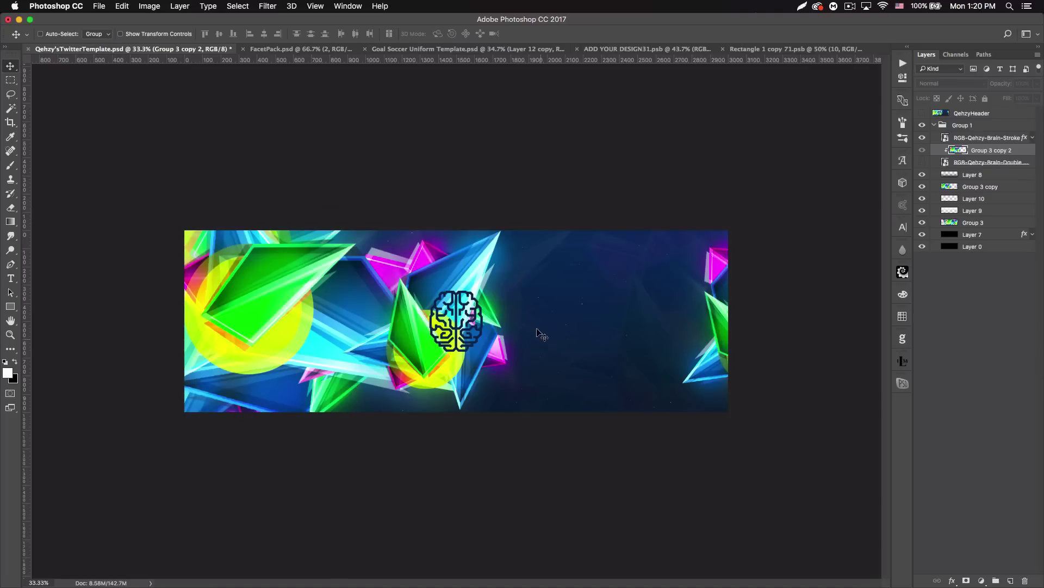
left_click(994, 140)
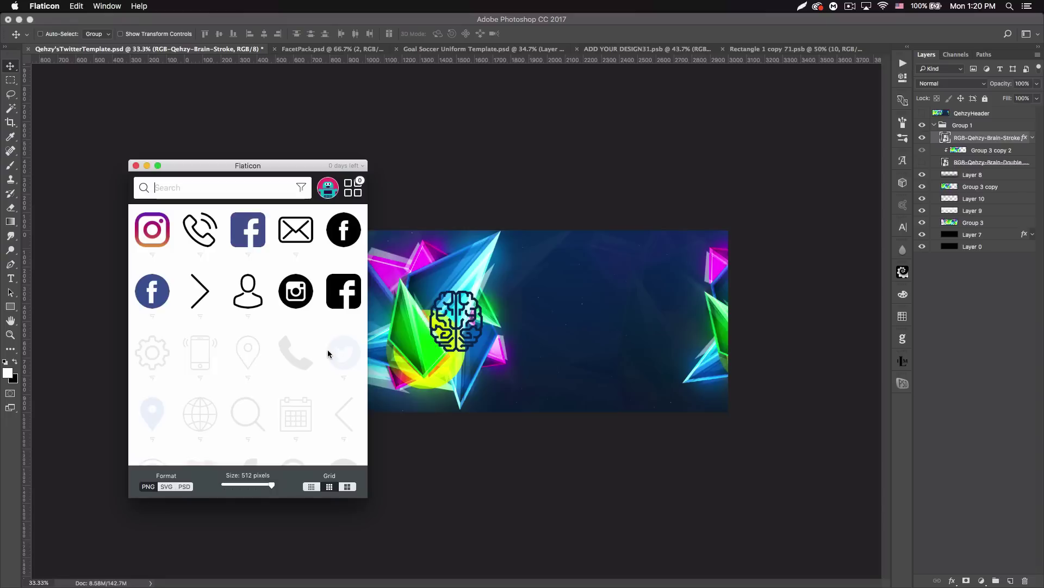
- Switch to Flaticon and search its icon library for "twitter"
left_click_drag(240, 167, 479, 147)
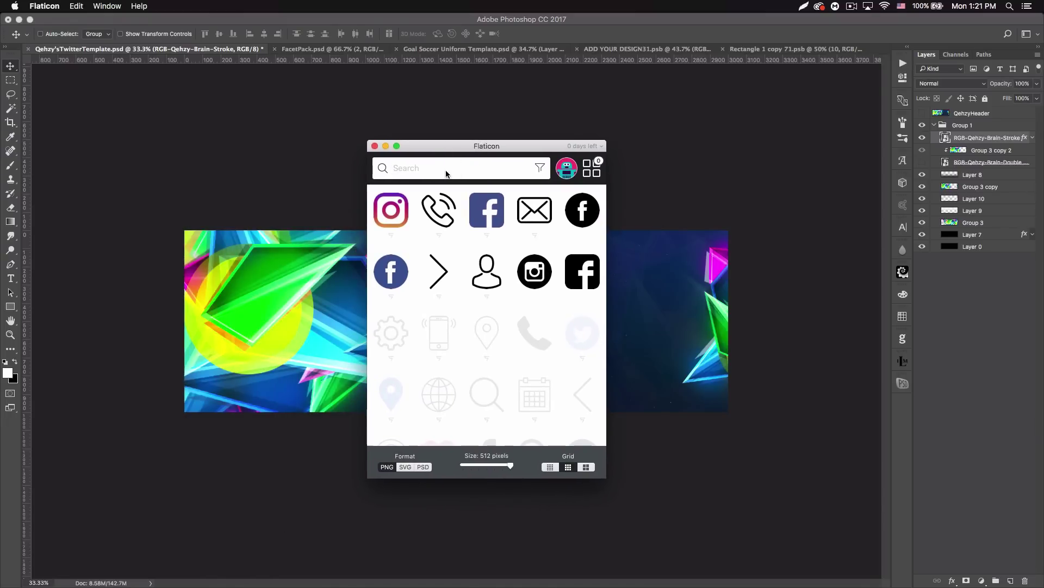
left_click_drag(489, 146, 487, 123)
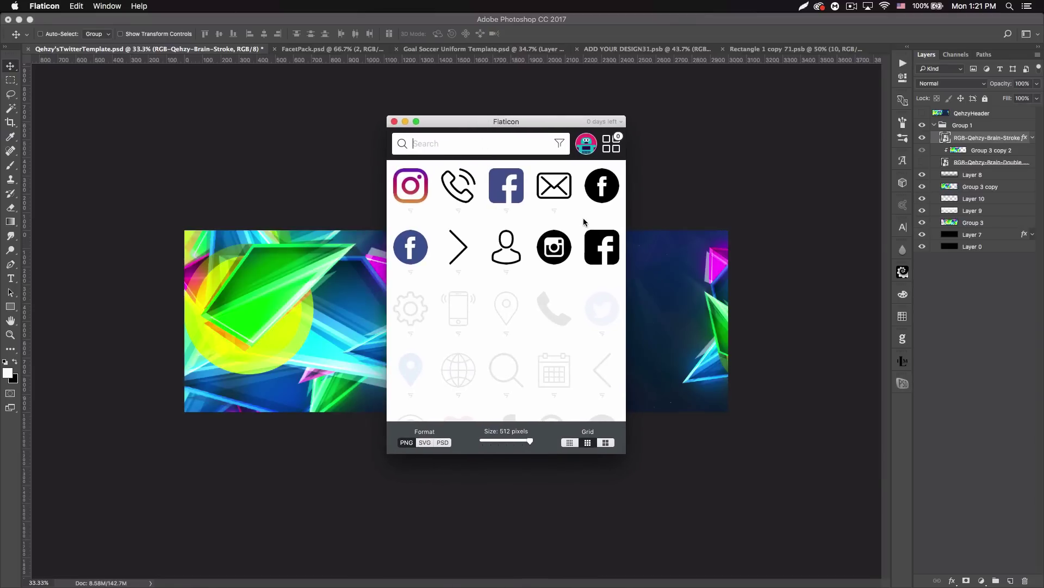
left_click(433, 142)
type("twitter")
key("Return")
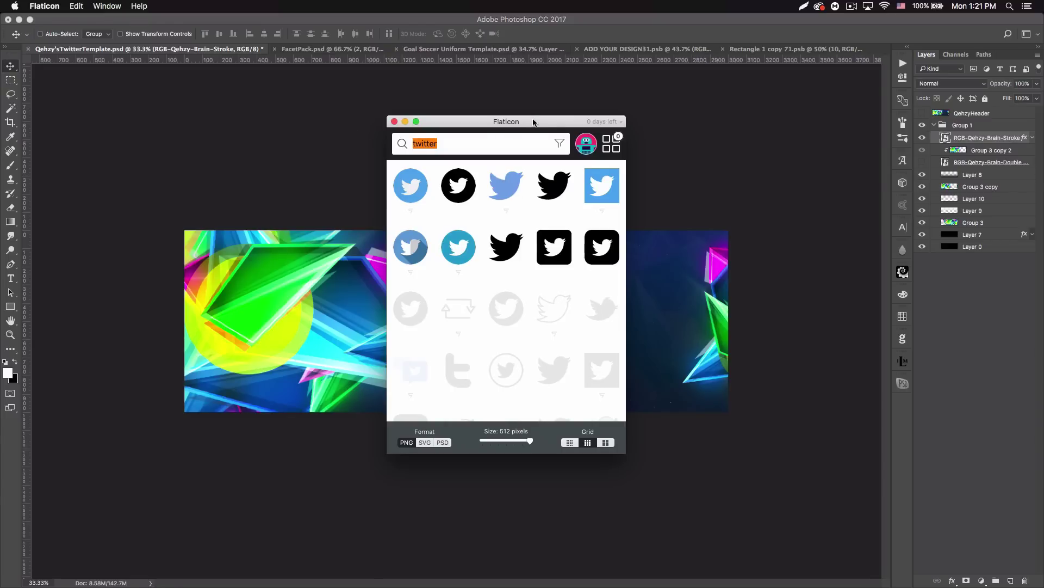
- Place the light-blue Twitter bird icon in the banner above the brain stroke layer, scaled down to roughly the brain's size beside it
left_click_drag(533, 122, 282, 129)
left_click_drag(237, 196, 564, 338)
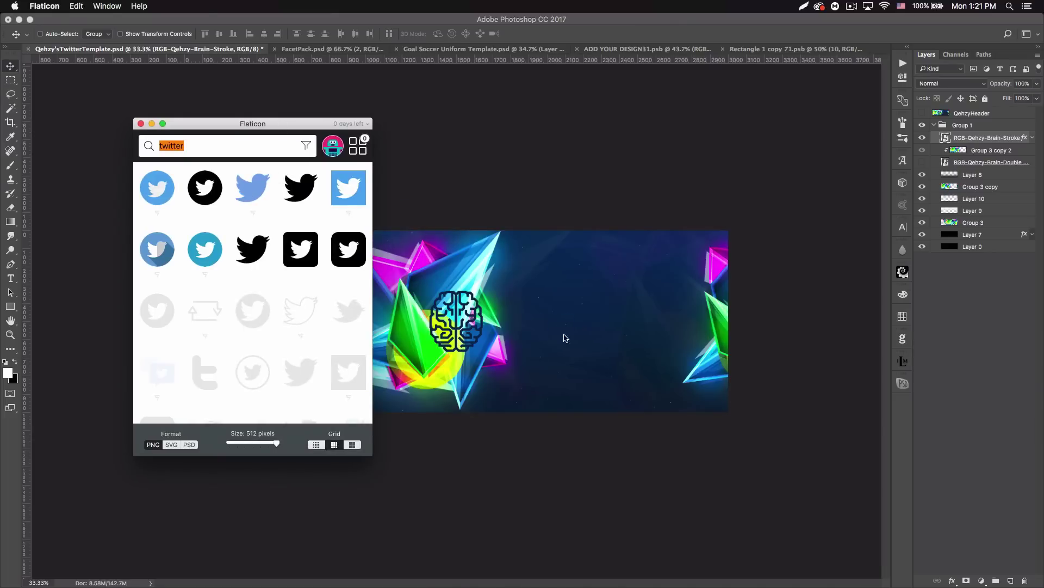
left_click_drag(365, 228, 508, 331)
left_click_drag(511, 375, 529, 326)
key("Return")
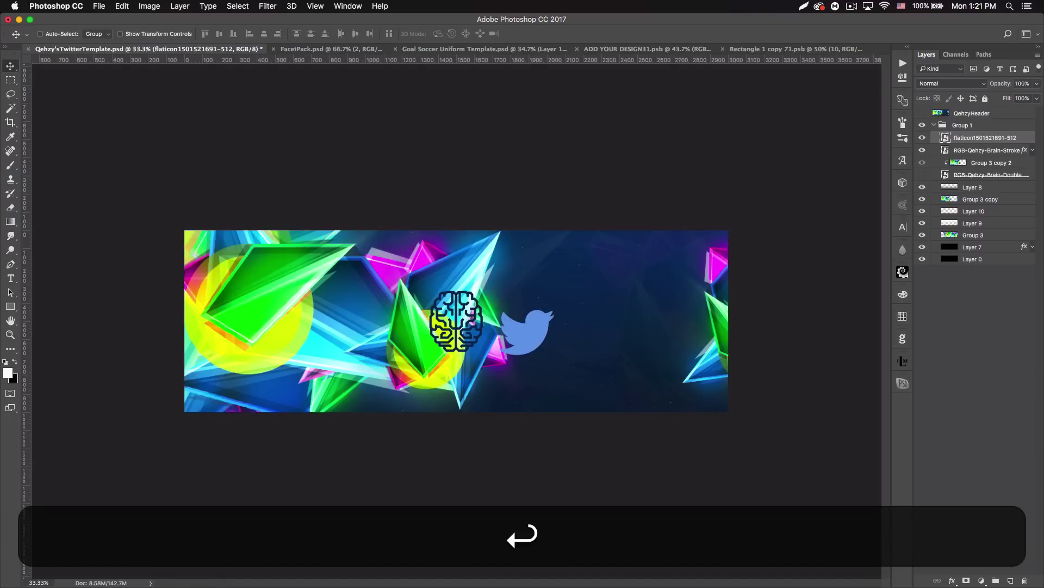
- Search Flaticon for "youtube" and place the red play-button icon over the Twitter bird, scaled to match its size
key("alt+space")
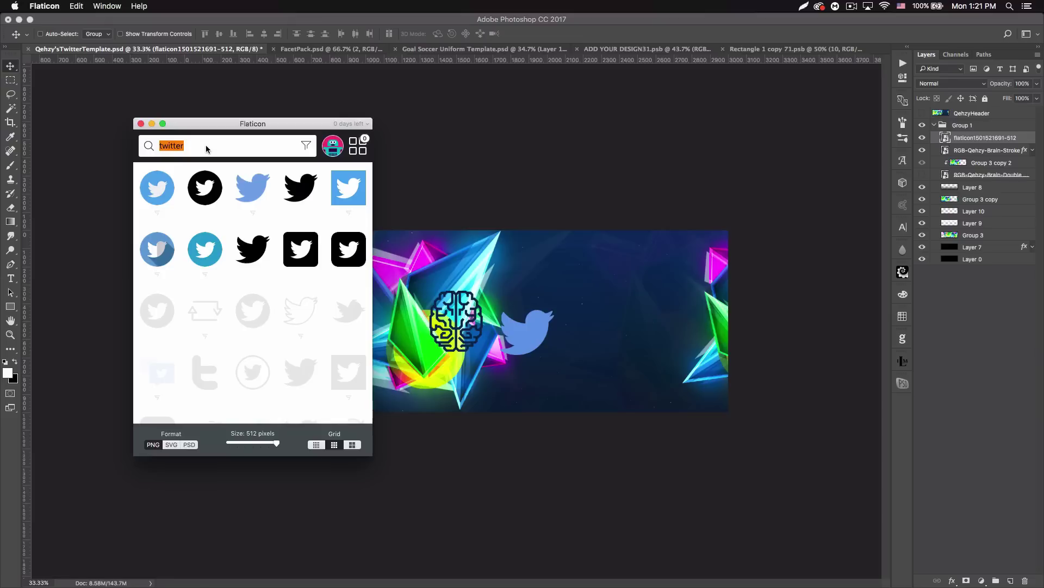
type("youtube")
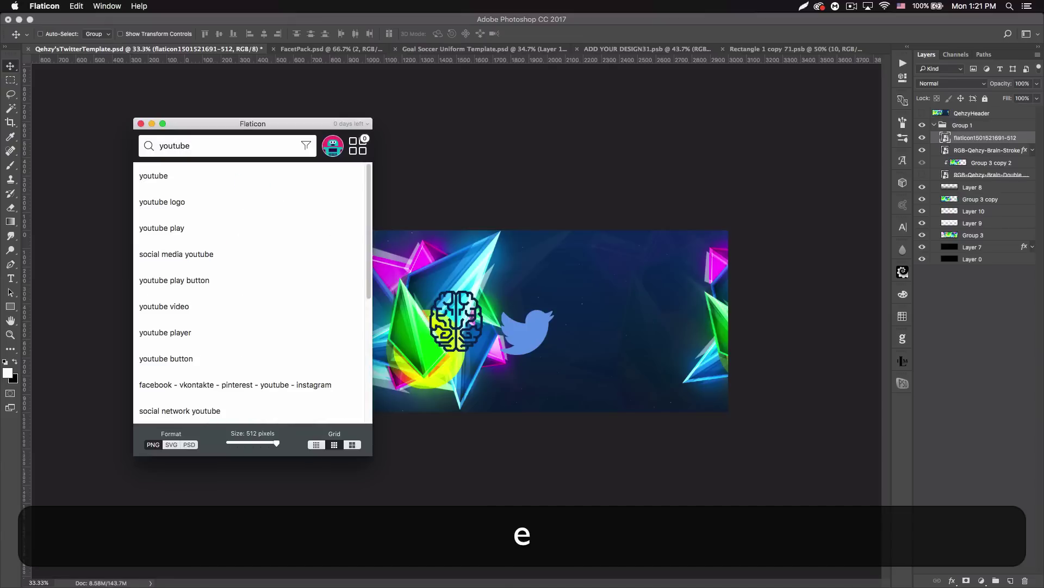
key("Return")
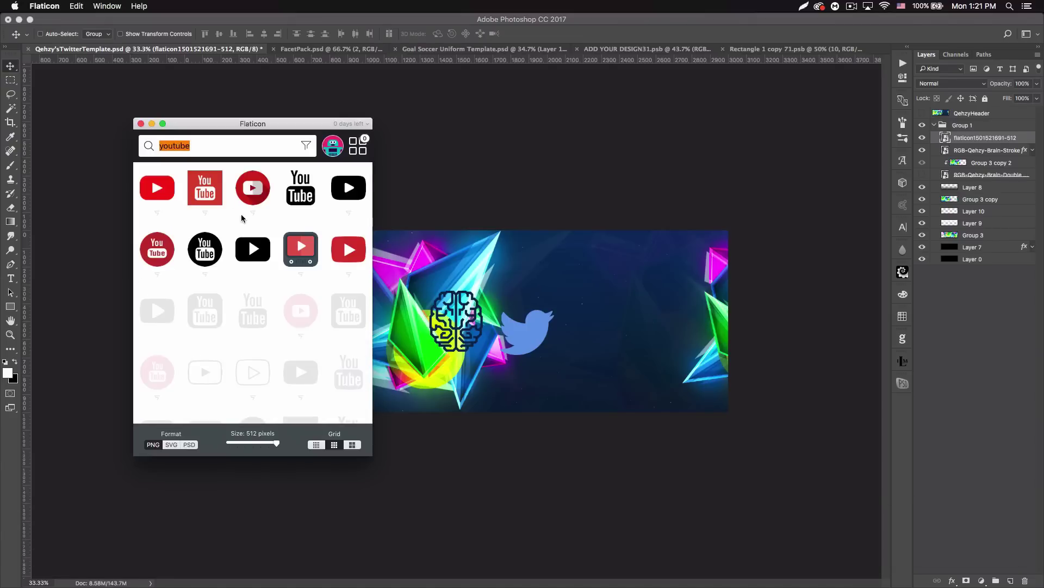
left_click_drag(170, 191, 466, 256)
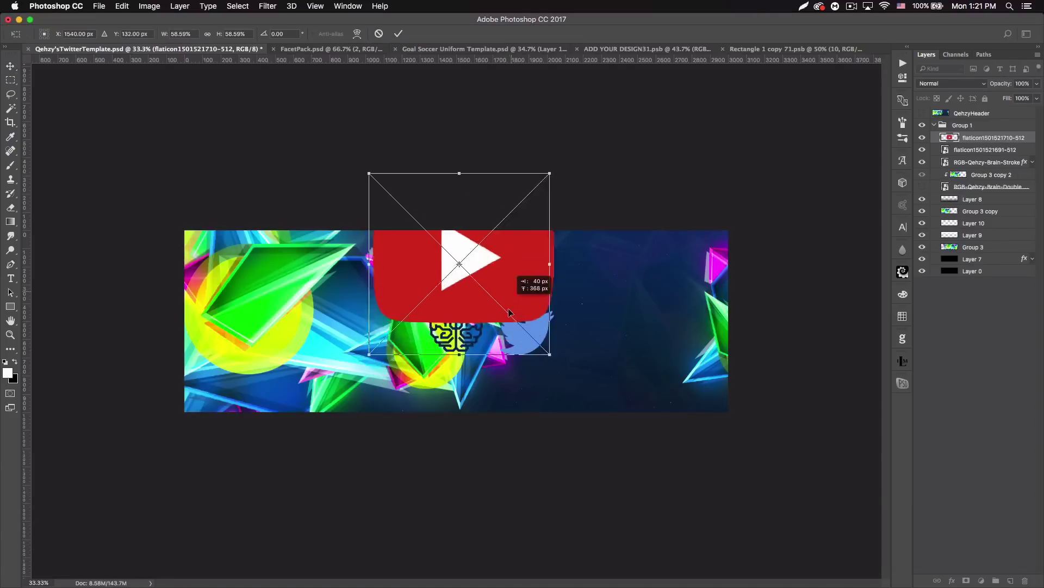
left_click_drag(373, 159, 501, 291)
key("Return")
- Find the Instagram icon in Flaticon and place the coloured version over the YouTube icon at a matching size
left_click(902, 271)
type("instagra")
key("Return")
left_click_drag(171, 191, 479, 242)
left_click_drag(384, 180, 501, 301)
key("Return")
- Search Flaticon for "behance" and place the blue Behance icon on the icon stack, scaled to match the others
left_click(903, 271)
type("behance")
key("Return")
left_click_drag(158, 187, 465, 269)
left_click_drag(373, 168, 498, 299)
key("Return")
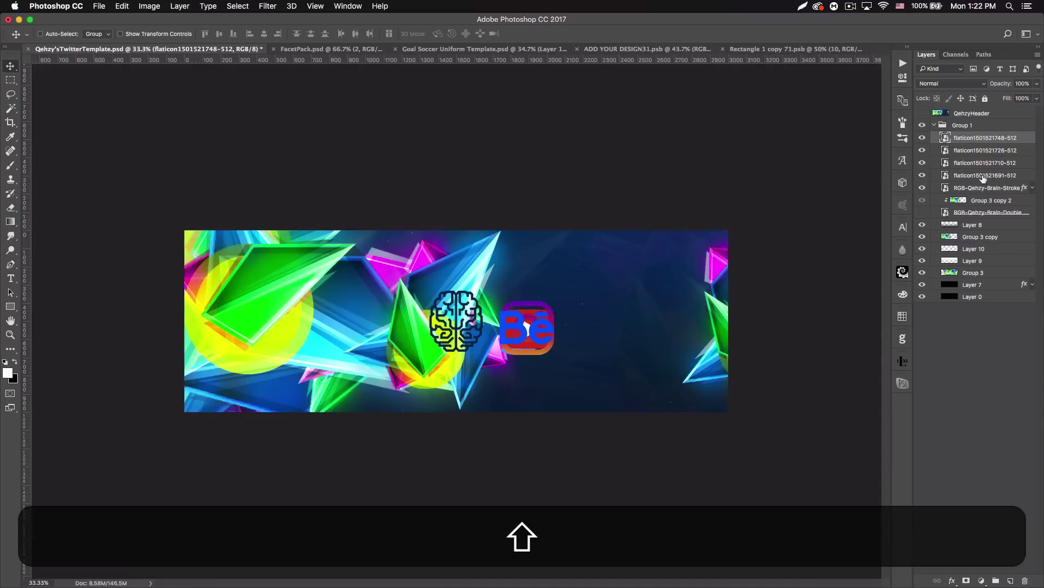
- Scale all four social media icons down together to a small size beside the brain logo
left_click(984, 176, "shift")
key("shift+super+t")
mouse_move(499, 301)
left_mouse_down()
mouse_move(537, 338)
mouse_move(502, 302)
left_mouse_up()
key("Return")
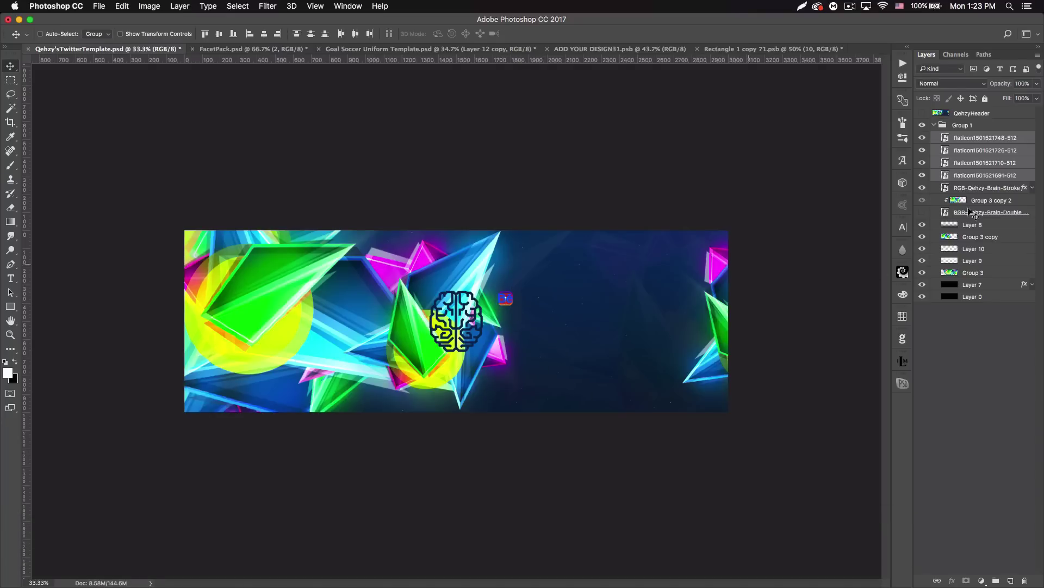
- Move the four icons onto the dark blue area beside the brain and shift the Behance icon straight down below the others
left_click(982, 139)
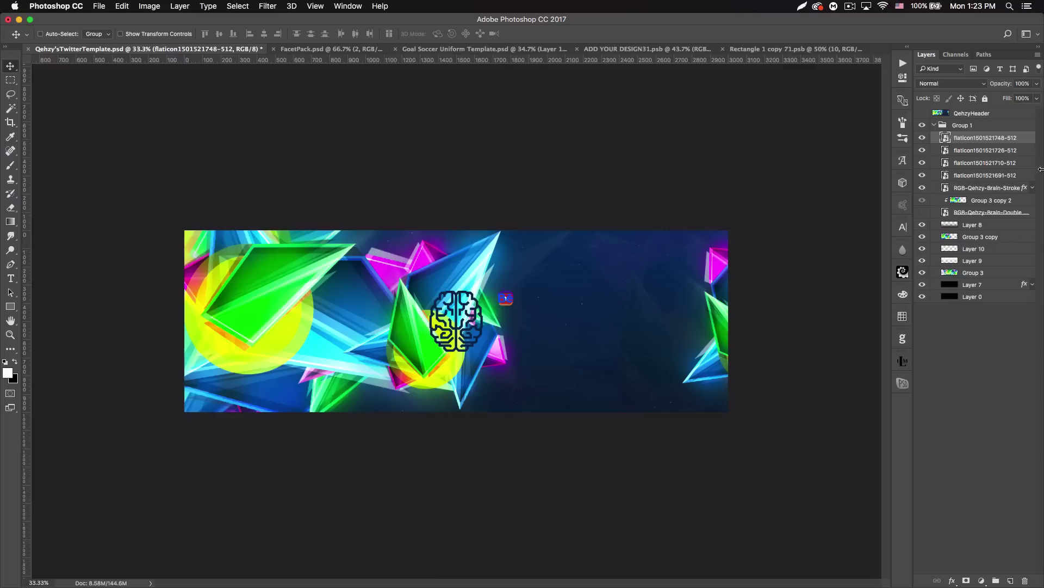
left_click(995, 177, "shift")
left_click_drag(504, 303, 549, 357)
left_click(988, 138)
left_click_drag(559, 355, 559, 358)
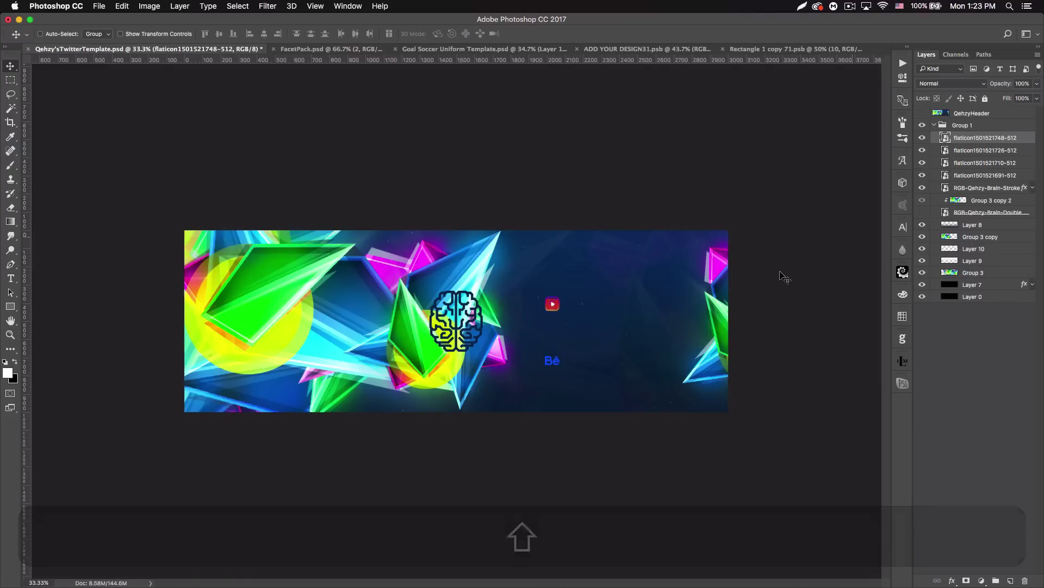
- Distribute the four social media icons evenly by their vertical centers
left_click(988, 175, "shift")
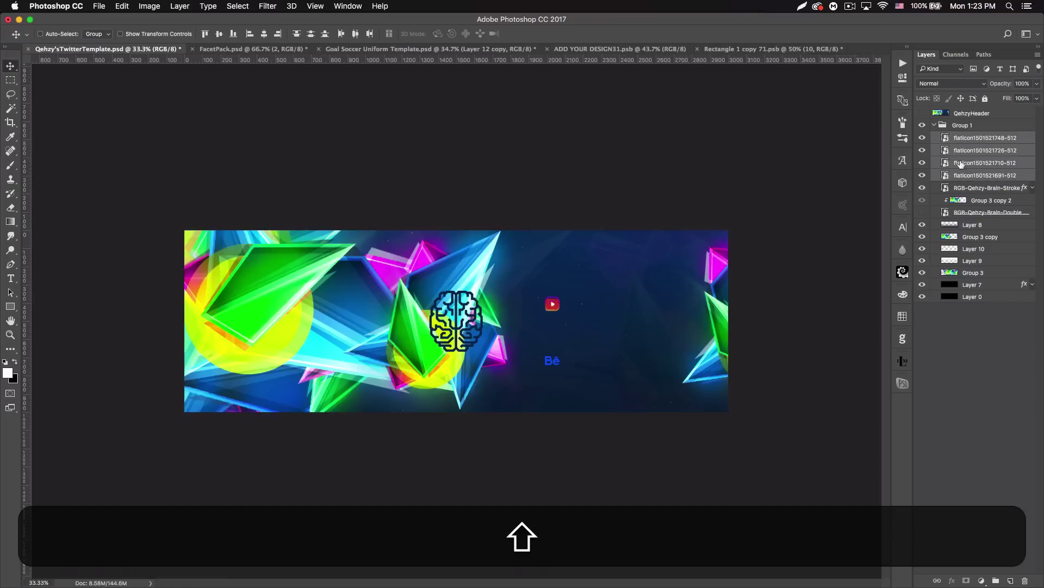
left_click(181, 5)
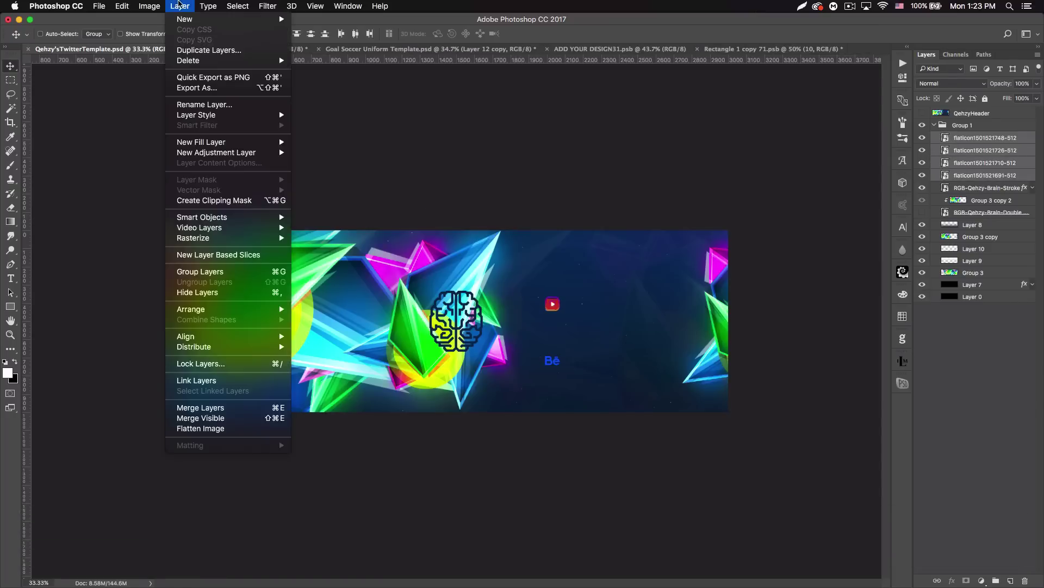
mouse_move(266, 348)
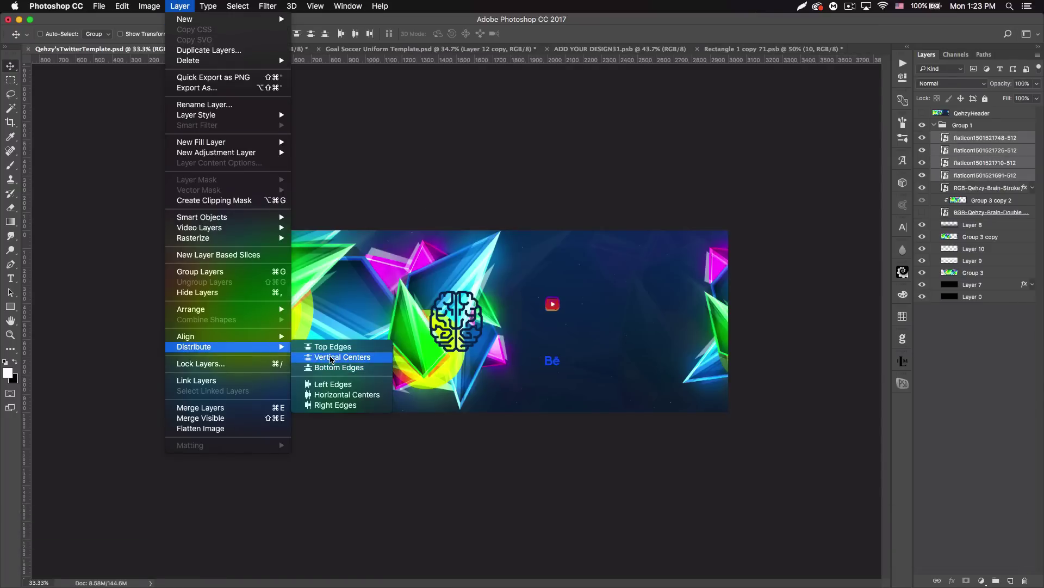
left_click(331, 358)
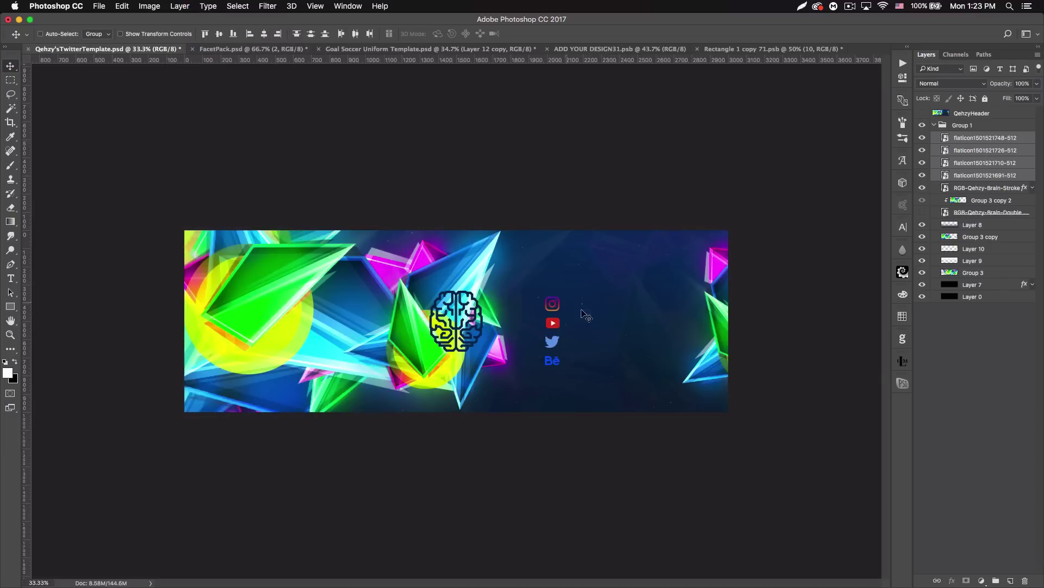
- Scale the four social media icons together to about 91% and move them left, closer to the brain logo
key("super+t")
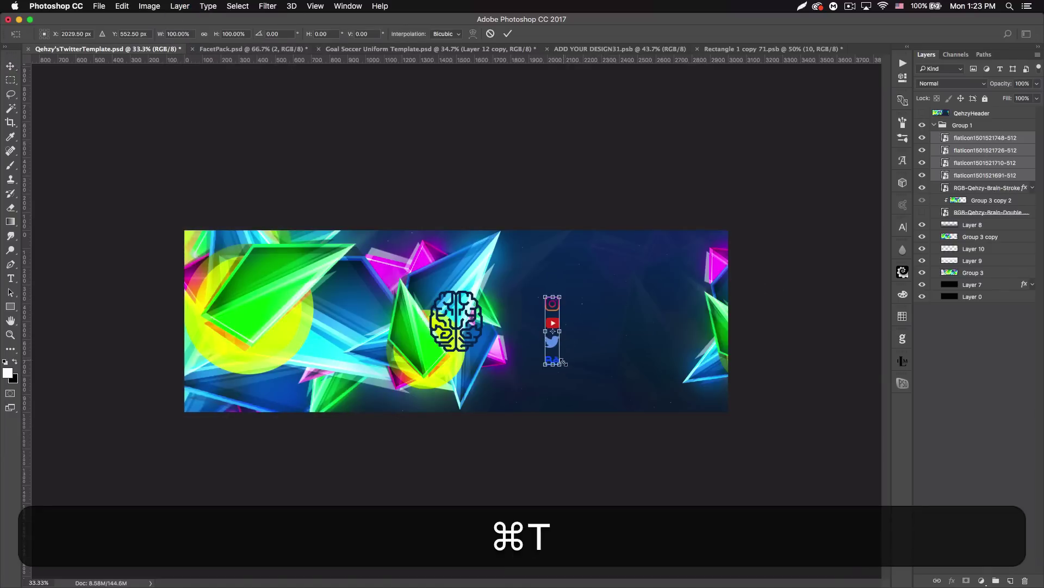
left_click_drag(564, 359, 556, 360)
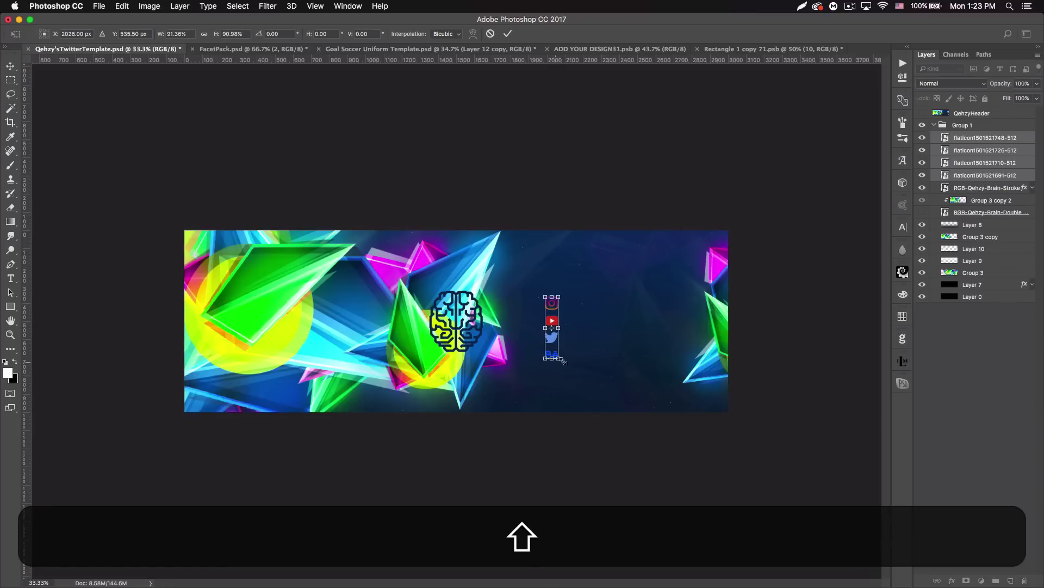
key("Return")
left_click_drag(558, 316, 526, 316)
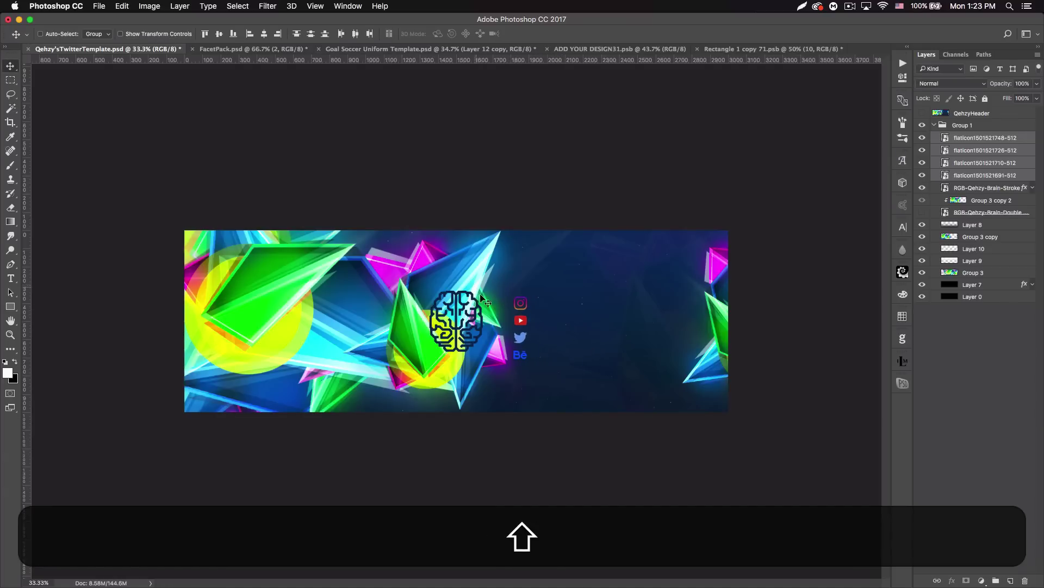
- Identify the Instagram icon's layer and move only that icon left, close to the brain's upper edge
left_click(922, 140)
left_click(921, 139)
left_click(922, 175)
left_click(923, 176)
left_click(922, 163)
left_click(923, 163)
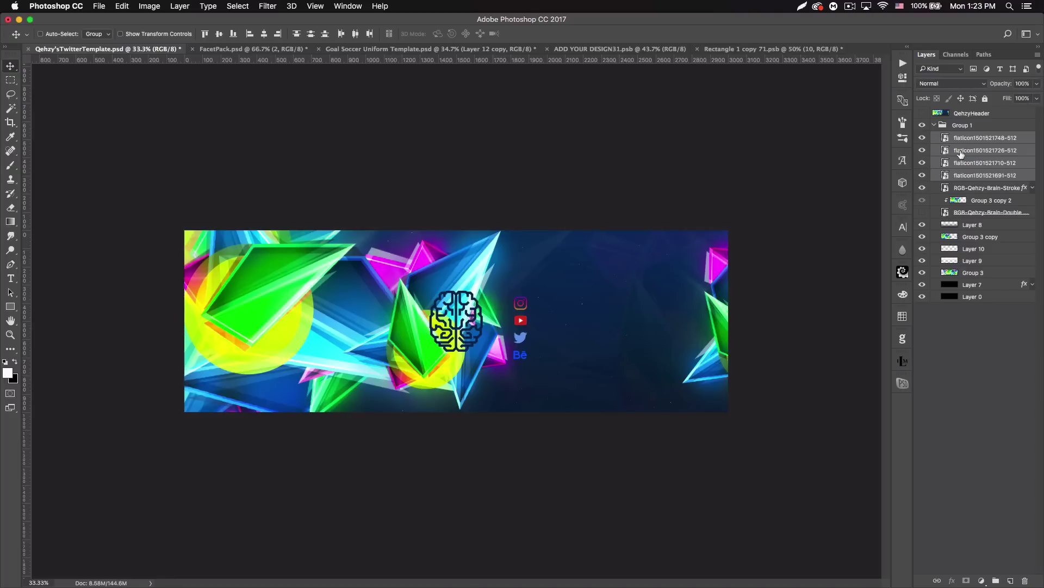
left_click(957, 153)
left_click_drag(520, 303, 503, 305)
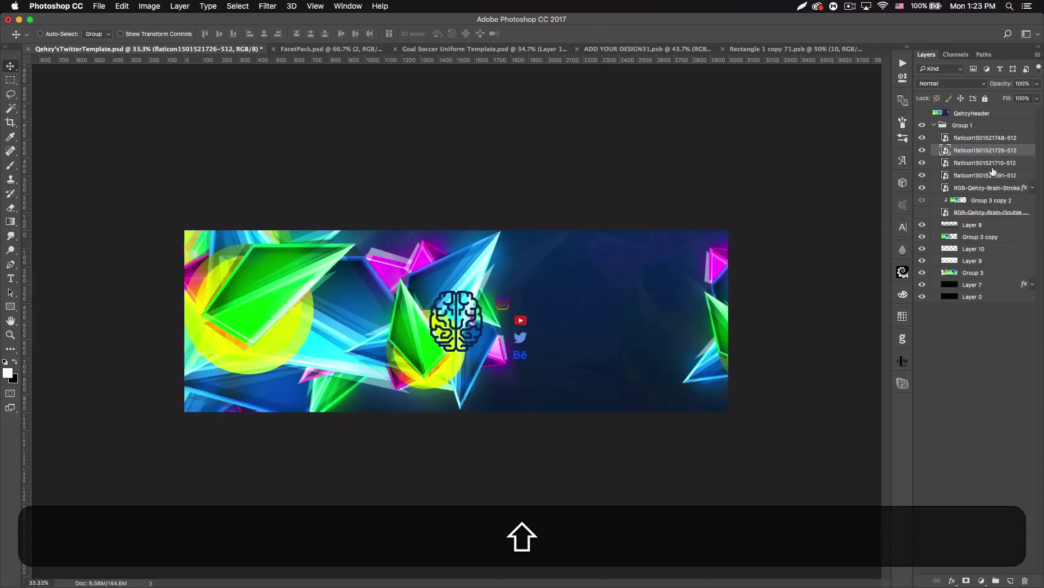
- Shift the YouTube, Twitter and Behance icons left by decreasing amounts so the four icons step diagonally down and to the right
left_click(922, 164)
left_click(922, 163)
left_click(964, 163)
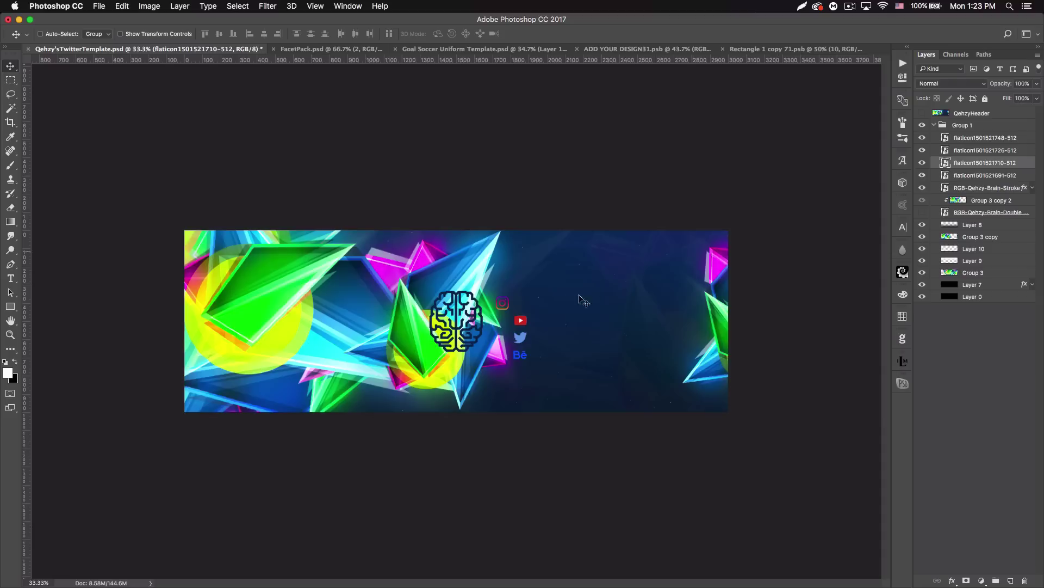
left_click_drag(533, 320, 525, 320)
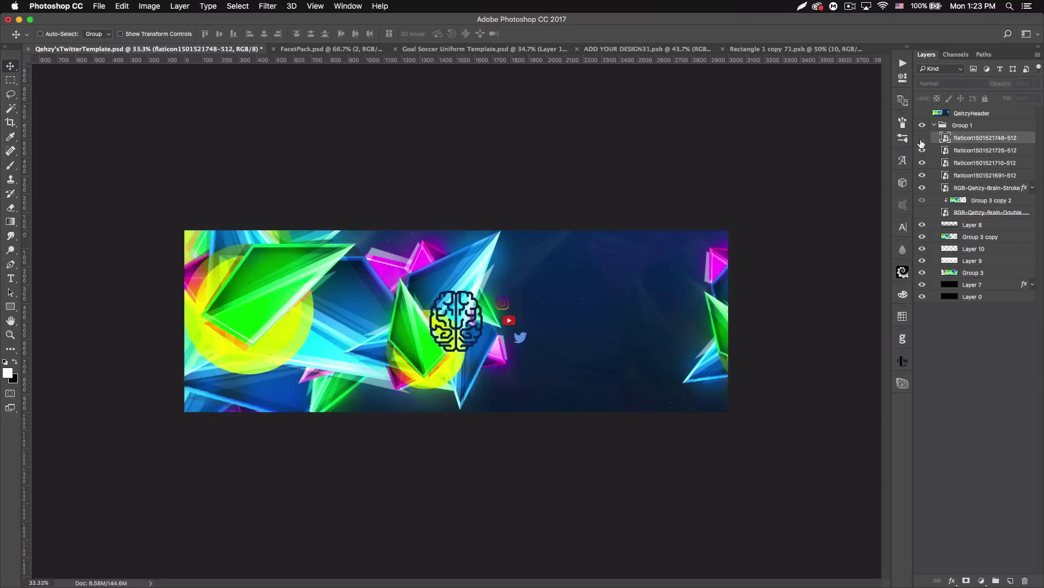
left_click(978, 175)
left_click_drag(561, 333, 557, 337)
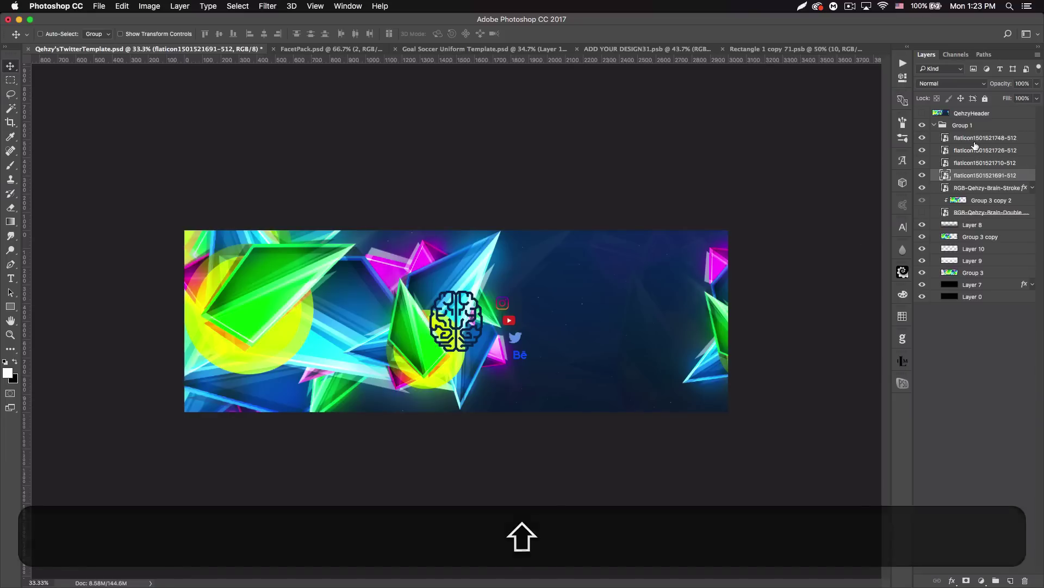
left_click(973, 143)
key("Left")
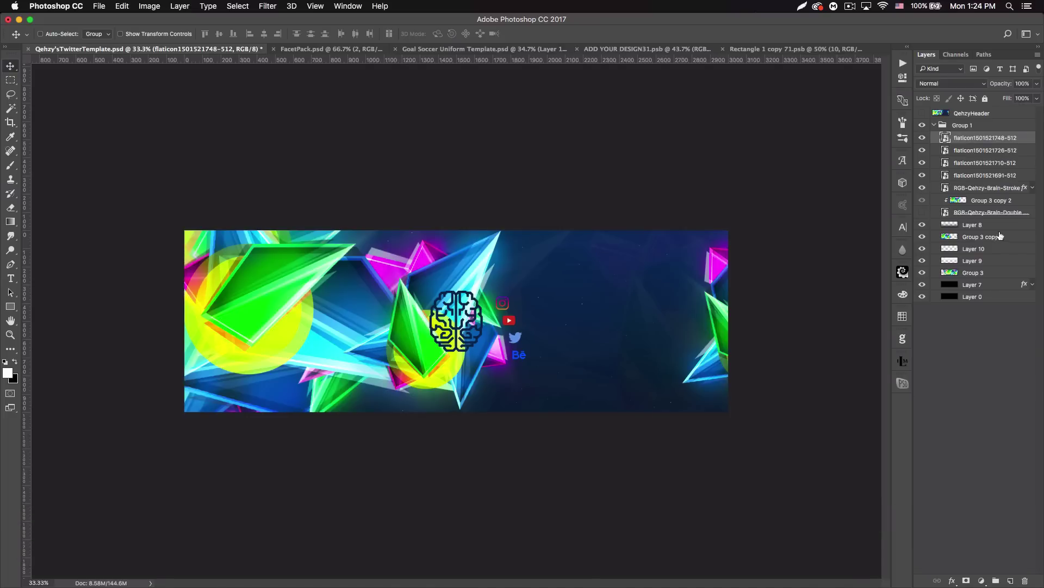
- Add a Color Overlay to the Behance icon in blue-violet #4c5ae0, sampled from the crystal edge above the brain
key("super+equal")
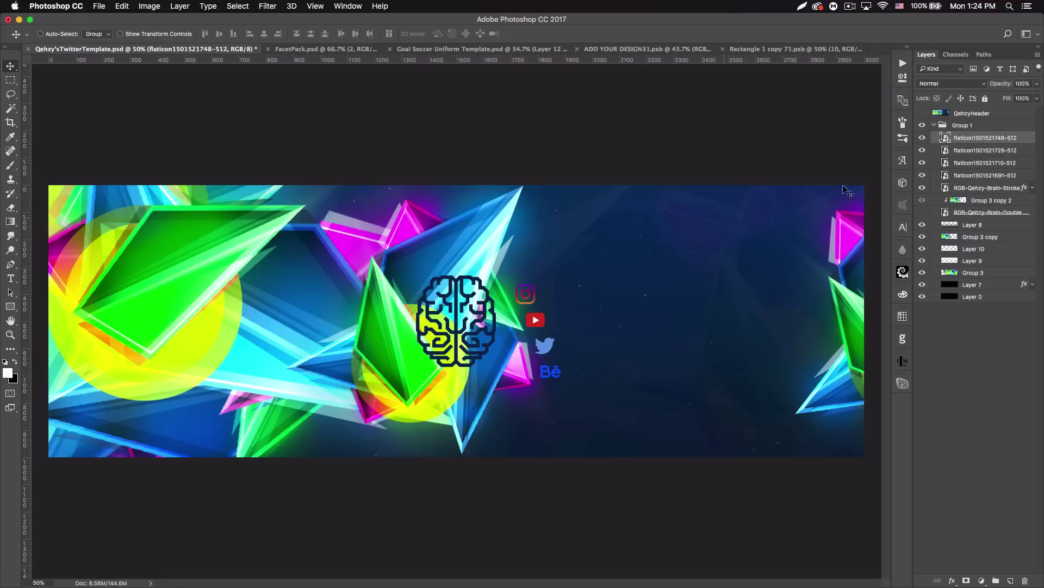
key("space")
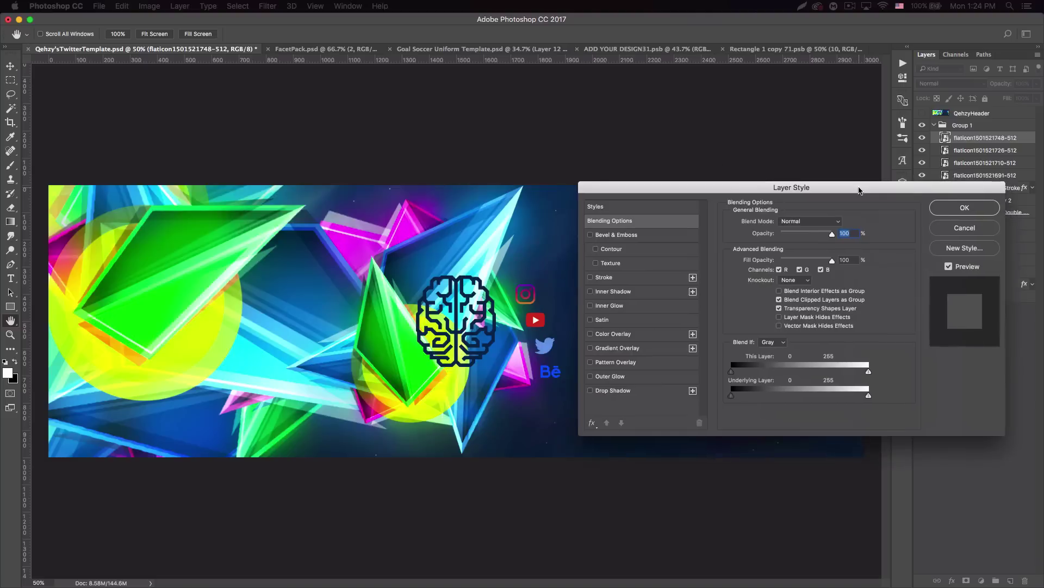
left_click(615, 332)
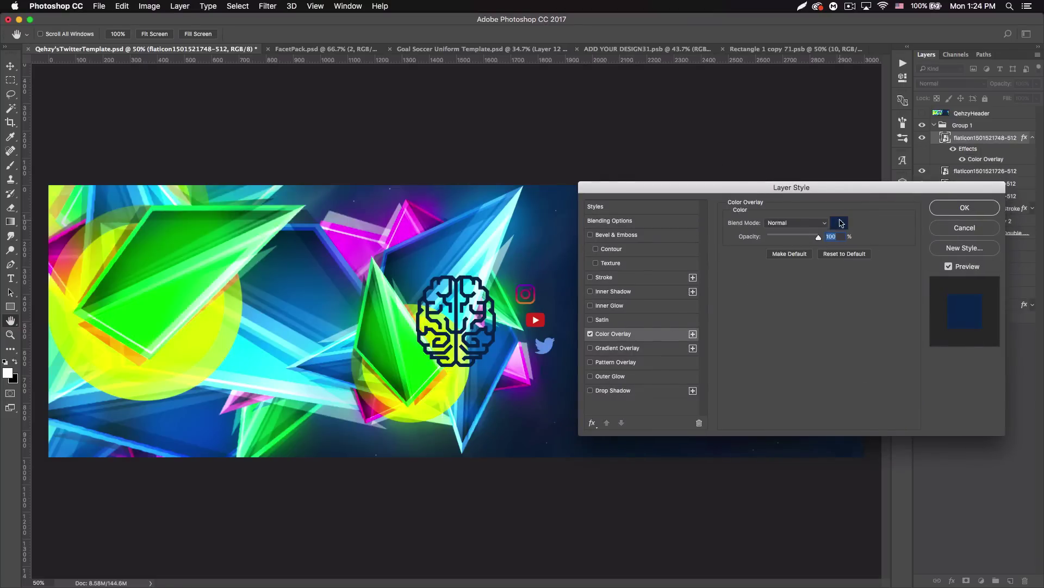
left_click(839, 223)
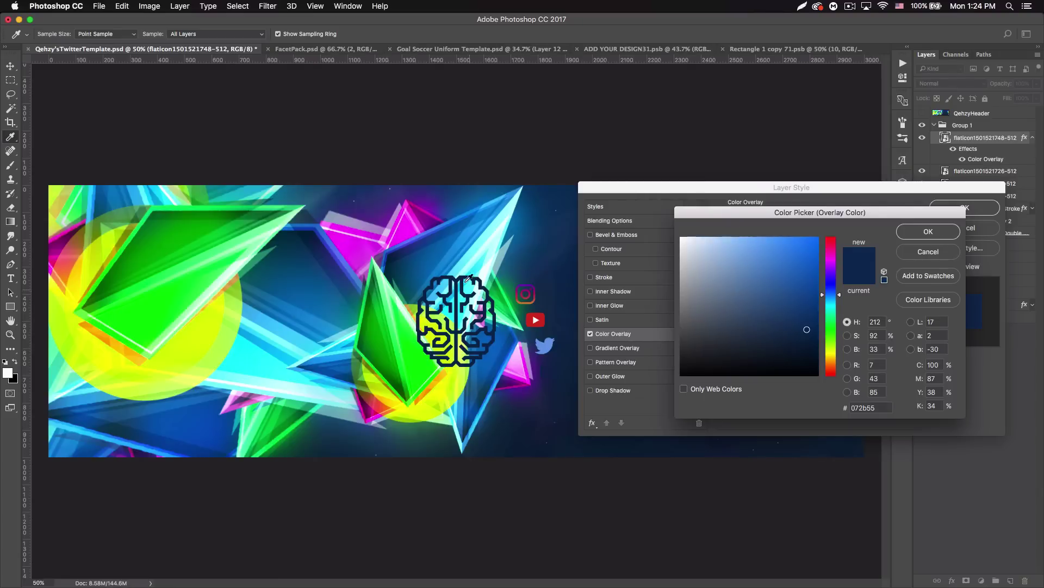
left_click(404, 245)
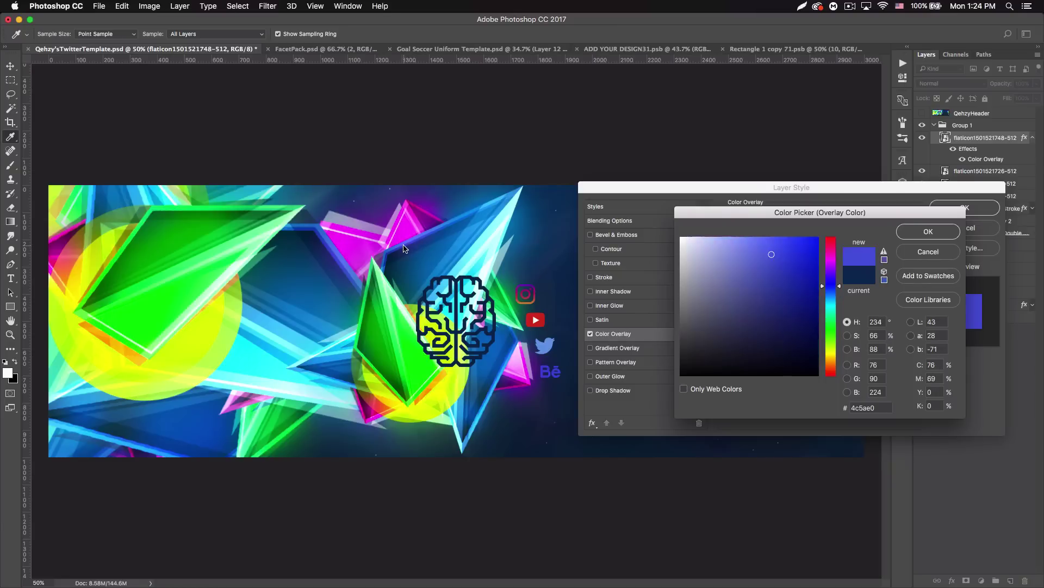
left_click(929, 232)
left_click(964, 208)
- Add a Color Overlay to the Instagram icon in magenta #ff29ff, sampled from the pink crystal
double_click(1028, 172)
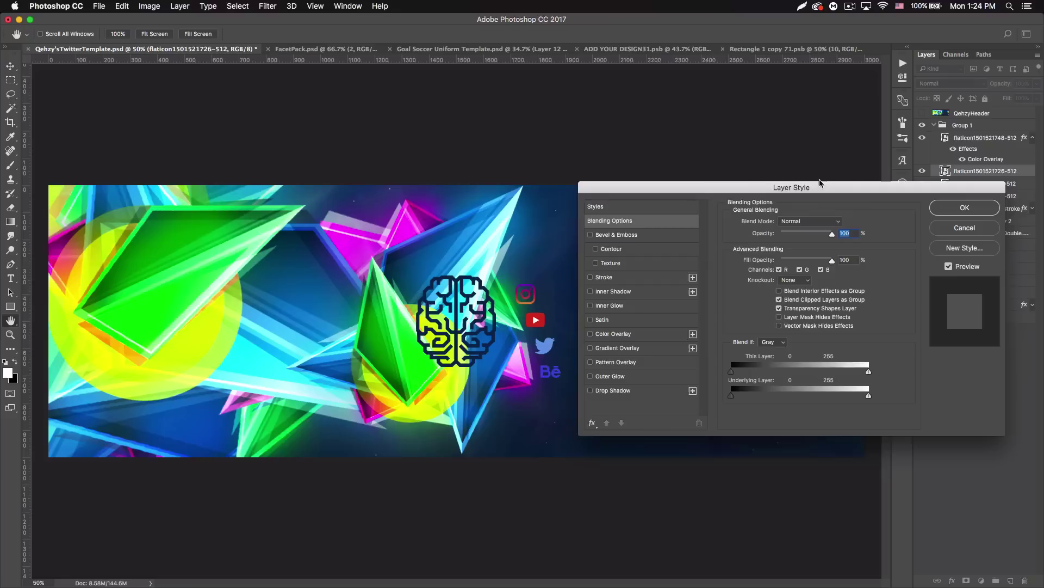
left_click(620, 334)
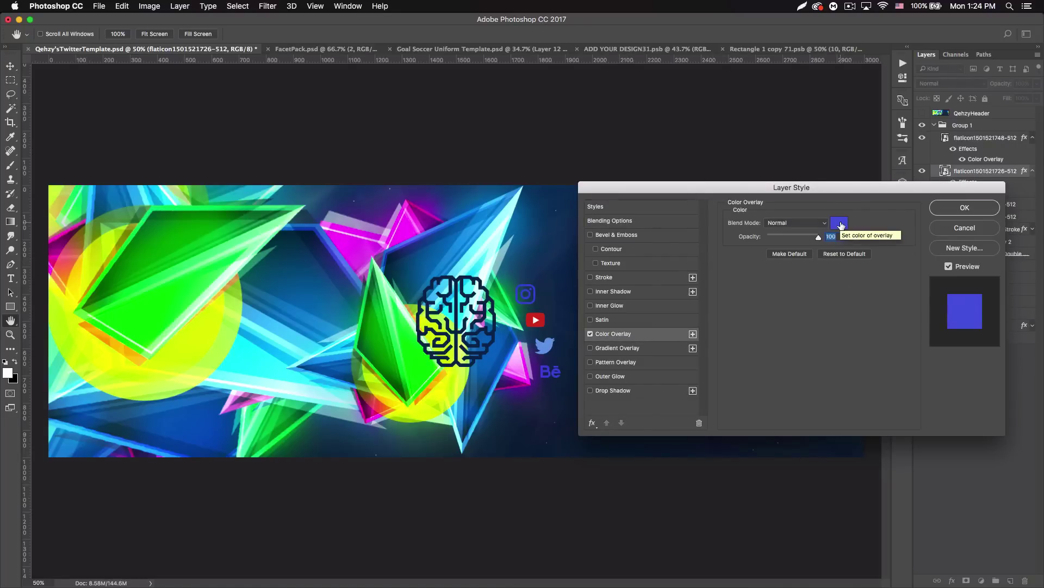
left_click(841, 226)
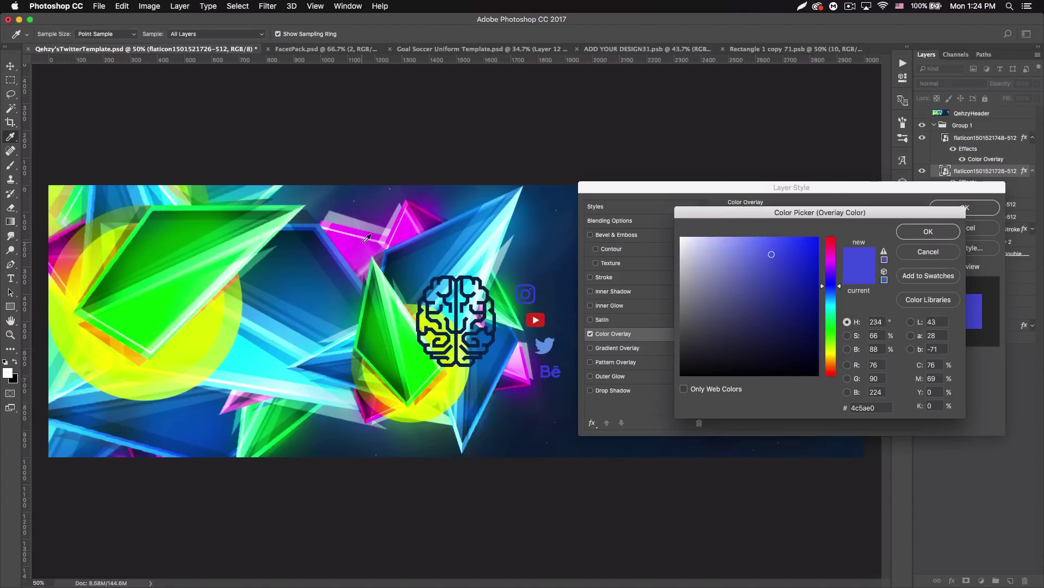
left_click(395, 227)
left_click(928, 231)
left_click(964, 207)
- Add a Color Overlay to the YouTube icon in bright green #10ff2c, sampled from the large green crystal
double_click(1024, 203)
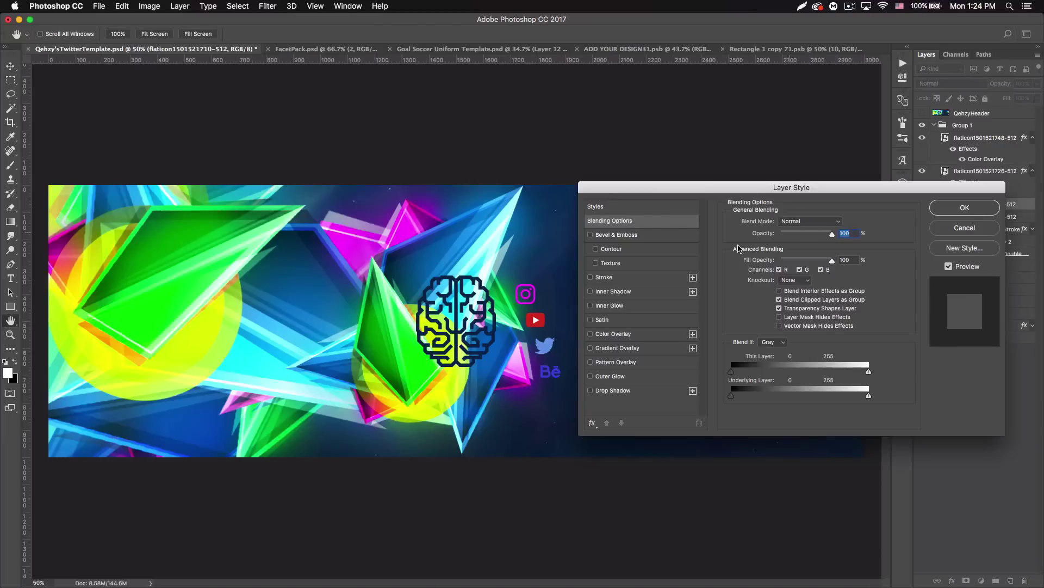
left_click(625, 334)
left_click(839, 223)
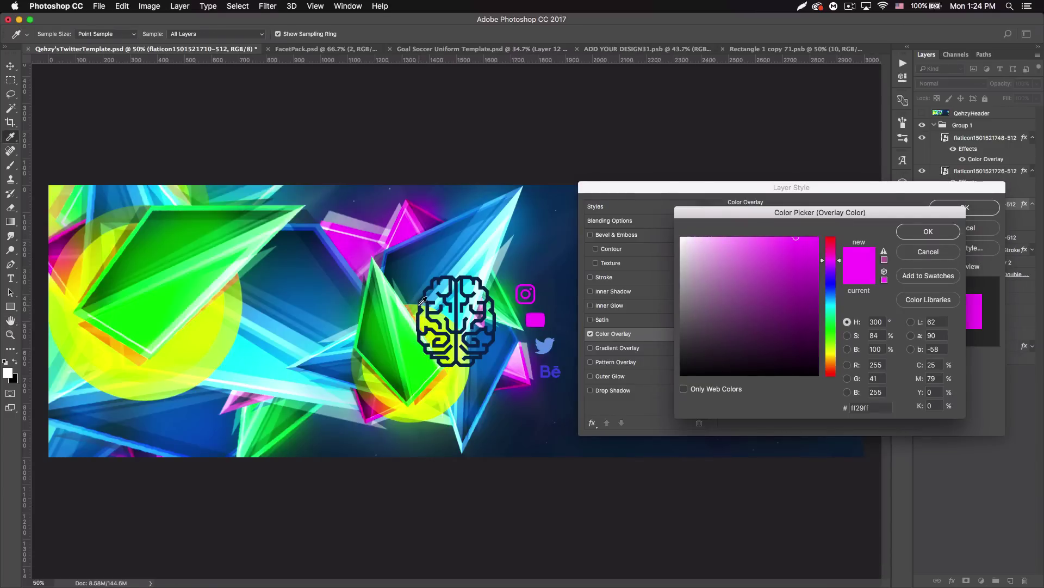
left_click(167, 292)
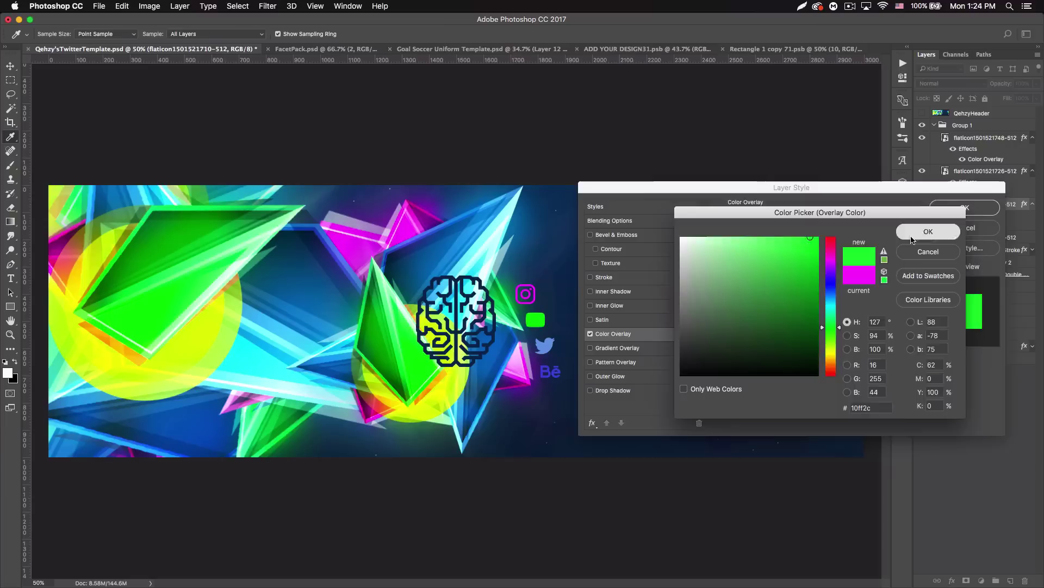
left_click(928, 232)
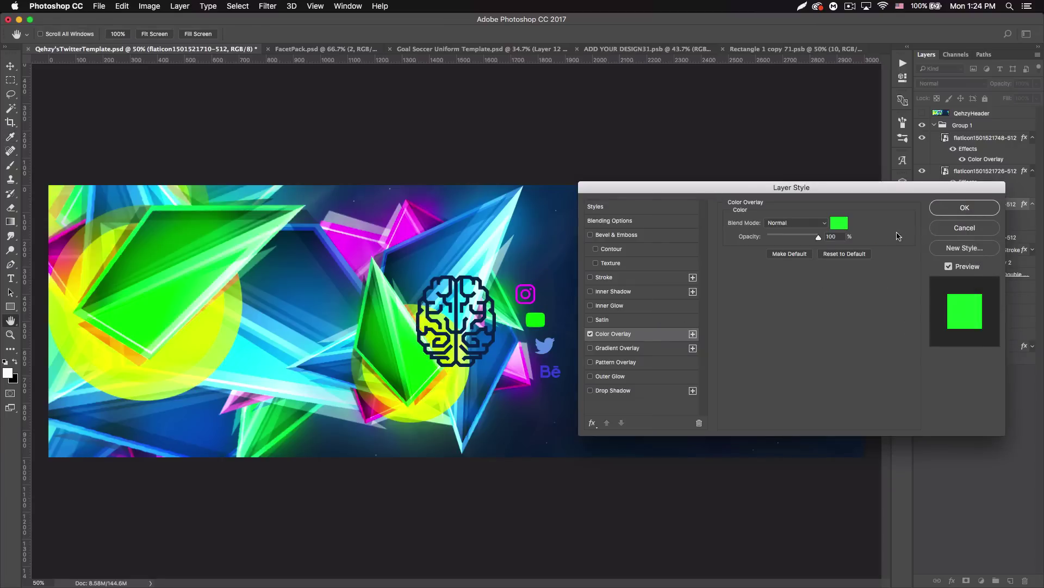
left_click(960, 206)
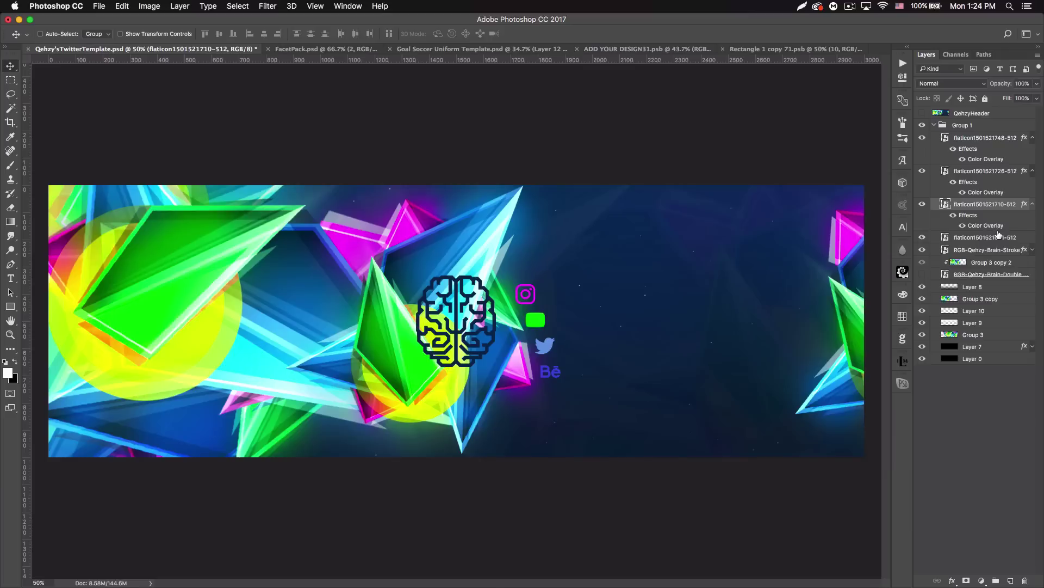
- Add a Color Overlay to the Twitter icon in cyan #3dfaff, sampled from the light blue crystal
double_click(1031, 240)
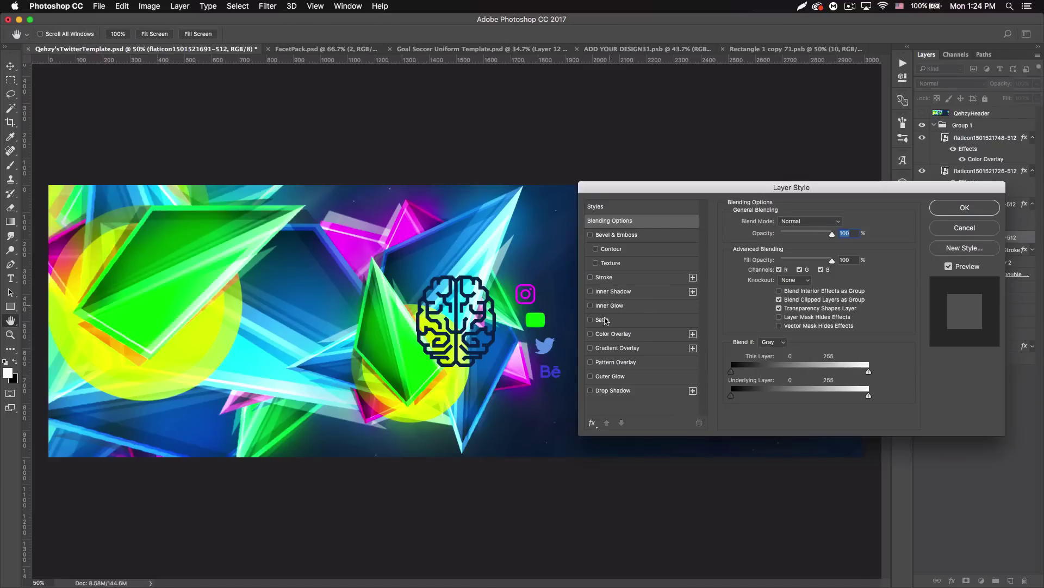
left_click(613, 334)
left_click(839, 223)
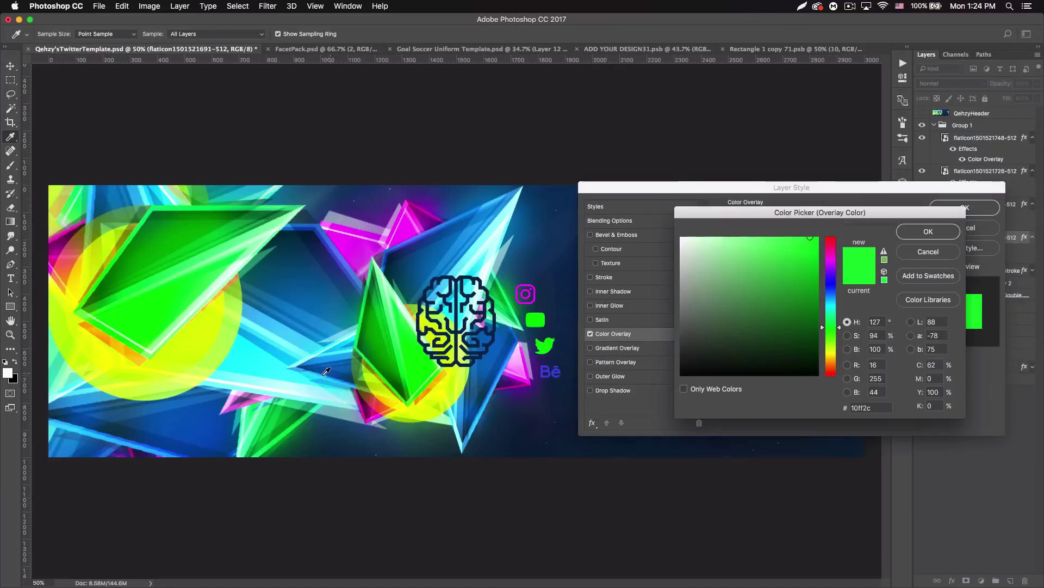
left_click(244, 370)
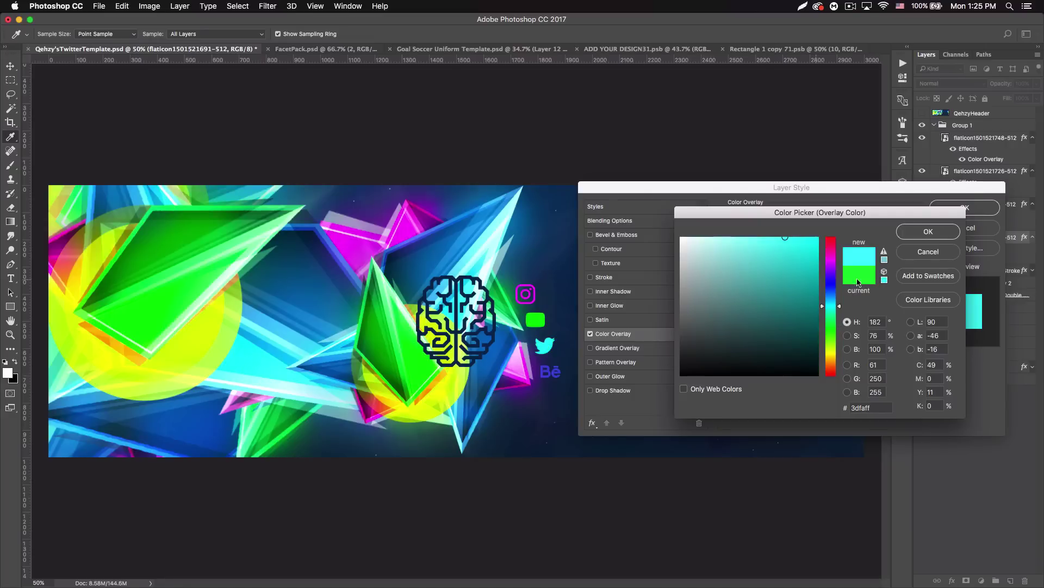
left_click(928, 231)
left_click(966, 207)
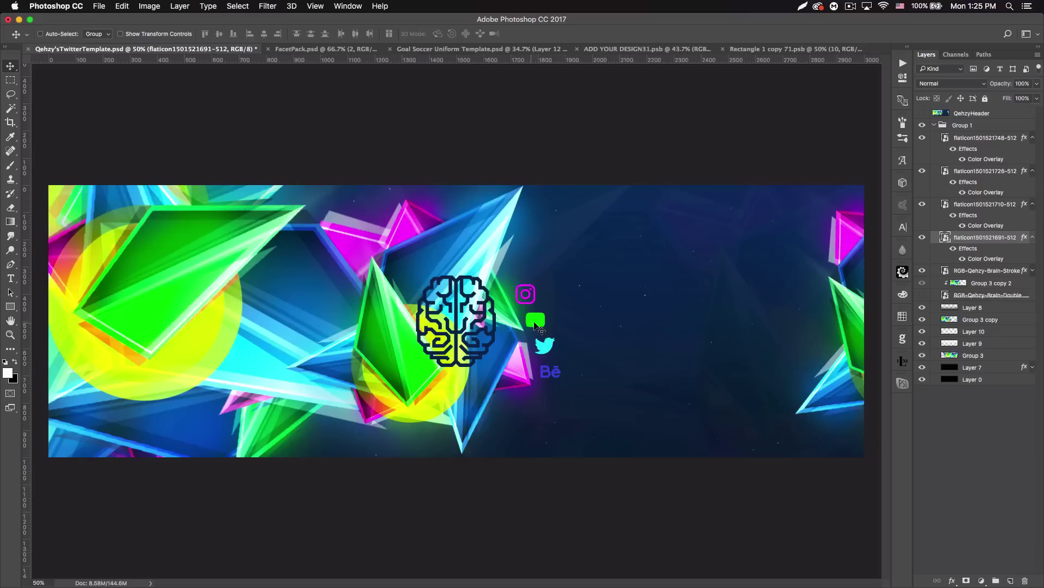
- Collapse the effects lists of the four icon layers
left_click(1033, 138)
left_click(1032, 150)
left_click(1033, 162)
left_click(1032, 175)
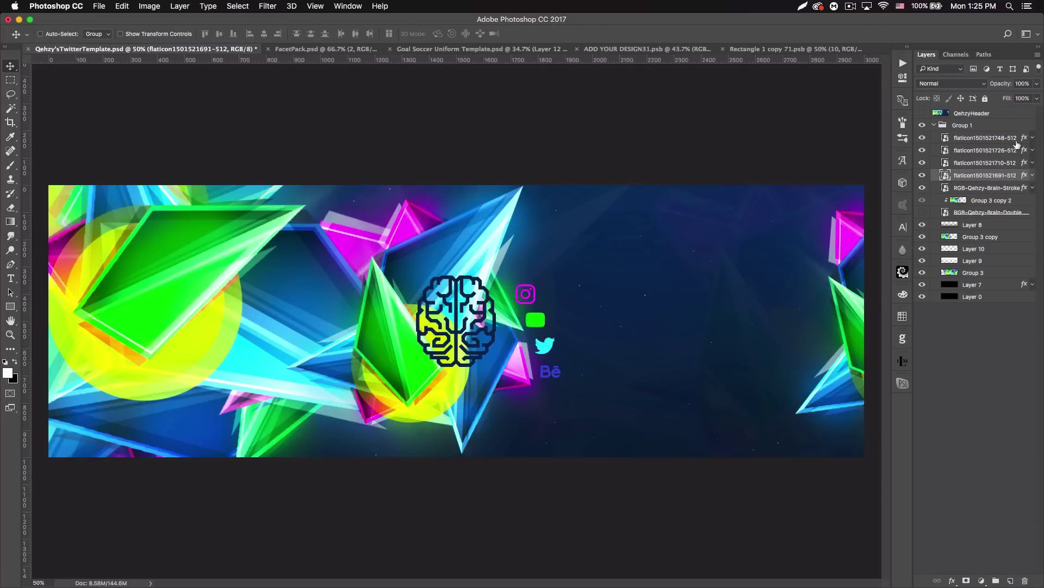
- Add a left-aligned text layer above the icon layers, reading "thatsqehzy" and starting beside the Instagram icon
left_click(985, 139)
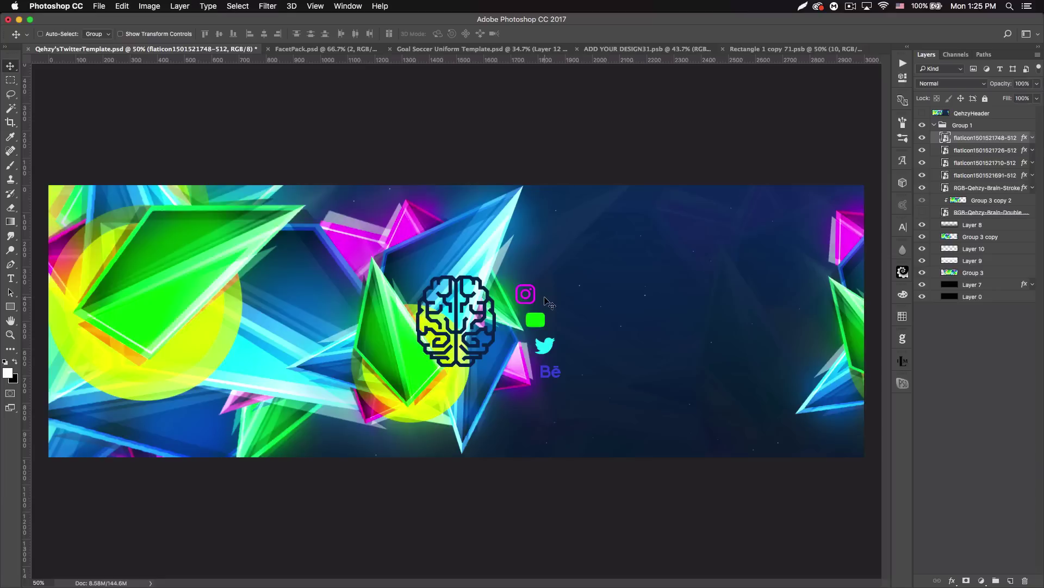
left_click(11, 278)
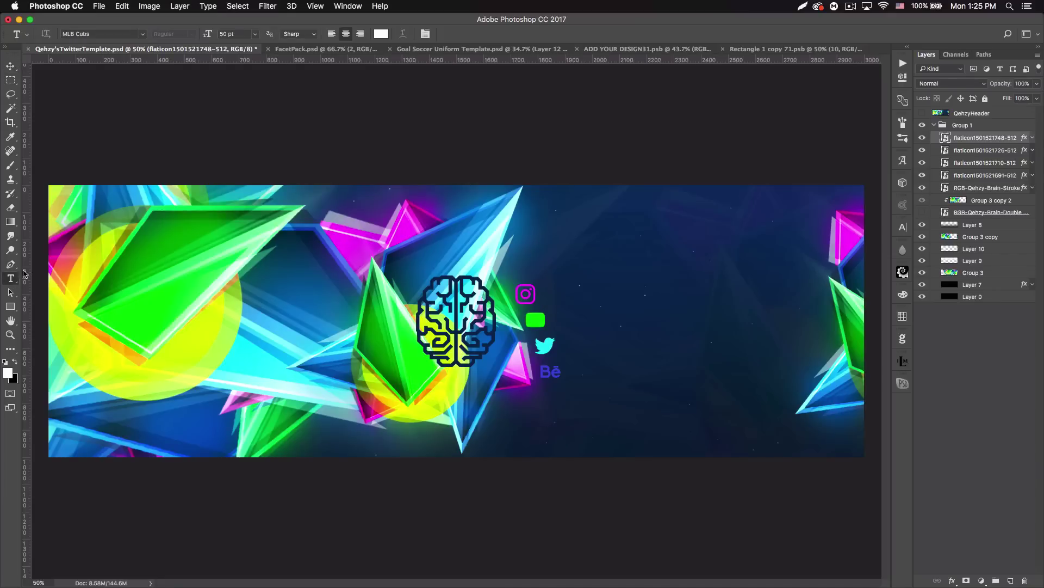
left_click(331, 34)
left_click(541, 297)
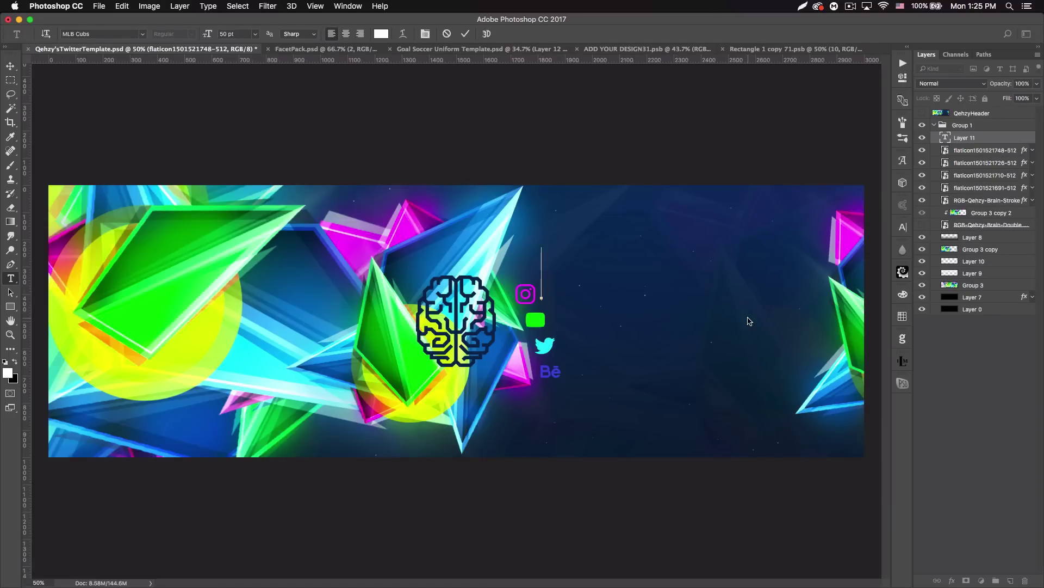
type("thatsqehzy")
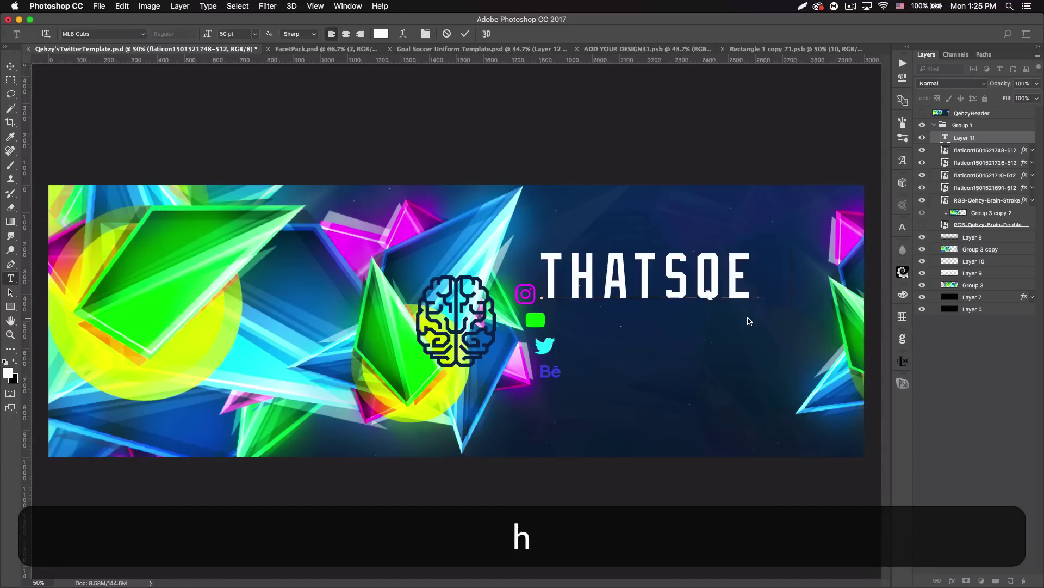
- Set the "thatsqehzy" text to 10 pt in Gotham Bold
left_click_drag(853, 272, 537, 266)
left_click(254, 34)
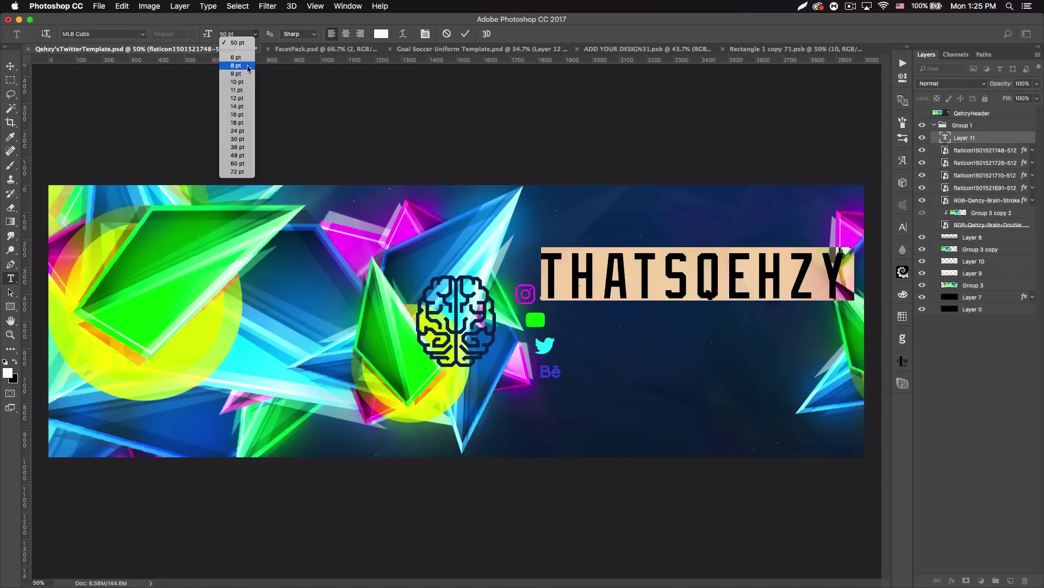
left_click(242, 84)
left_click(111, 33)
type("gotham")
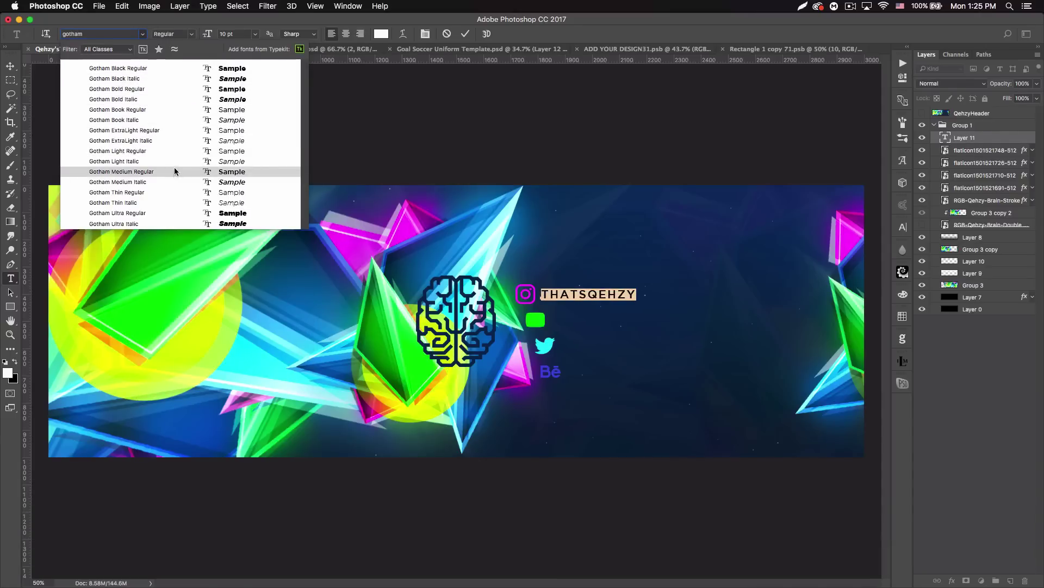
left_click(181, 88)
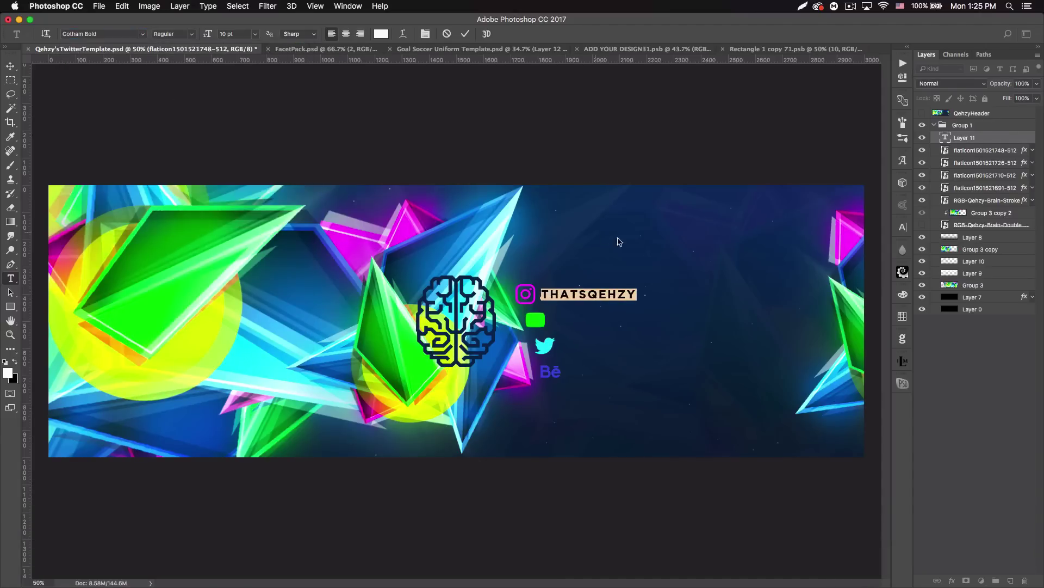
left_click(635, 292)
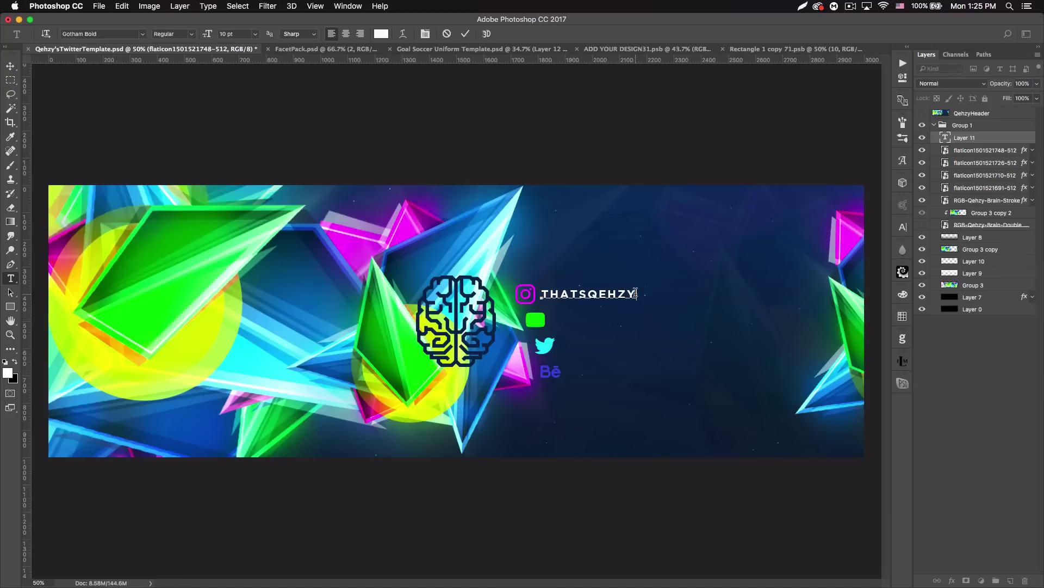
left_click_drag(636, 292, 524, 293)
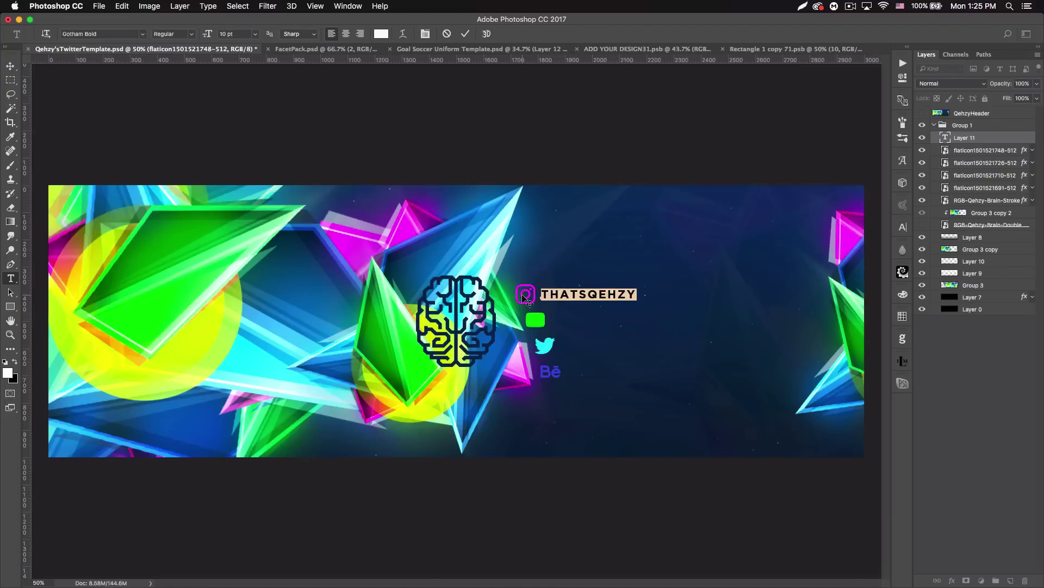
type("t")
key("BackSpace")
type("T")
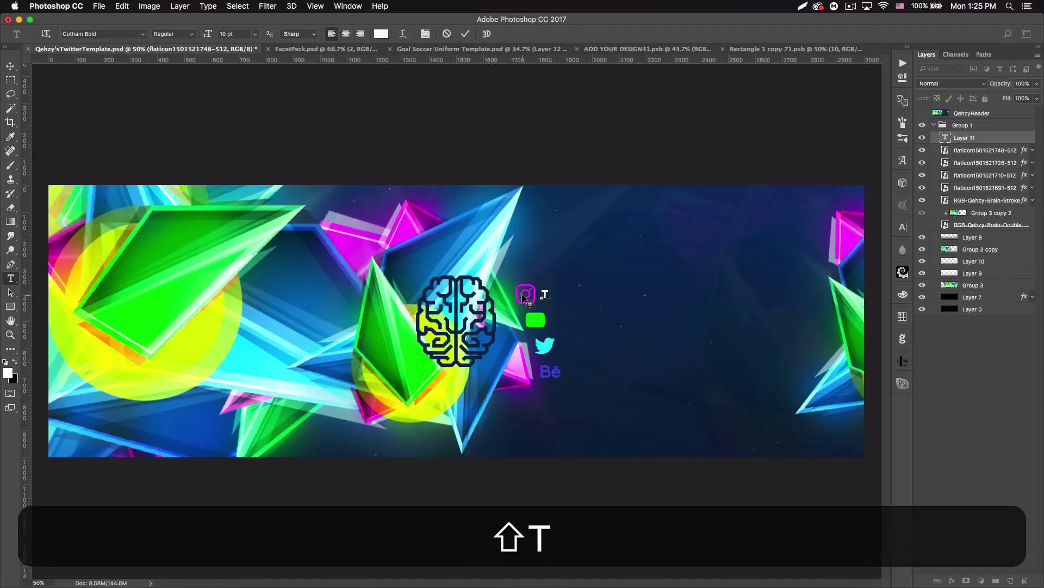
type("HATSQEHZY")
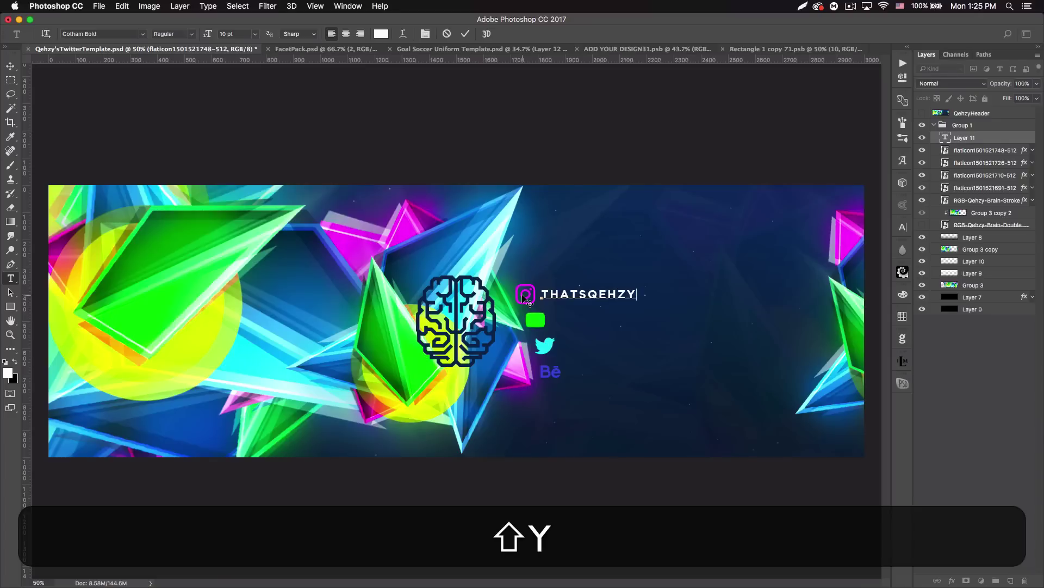
- Change the font of the whole "THATSQEHZY" text to Avenir Black and commit the text edit
left_click(515, 291, "shift")
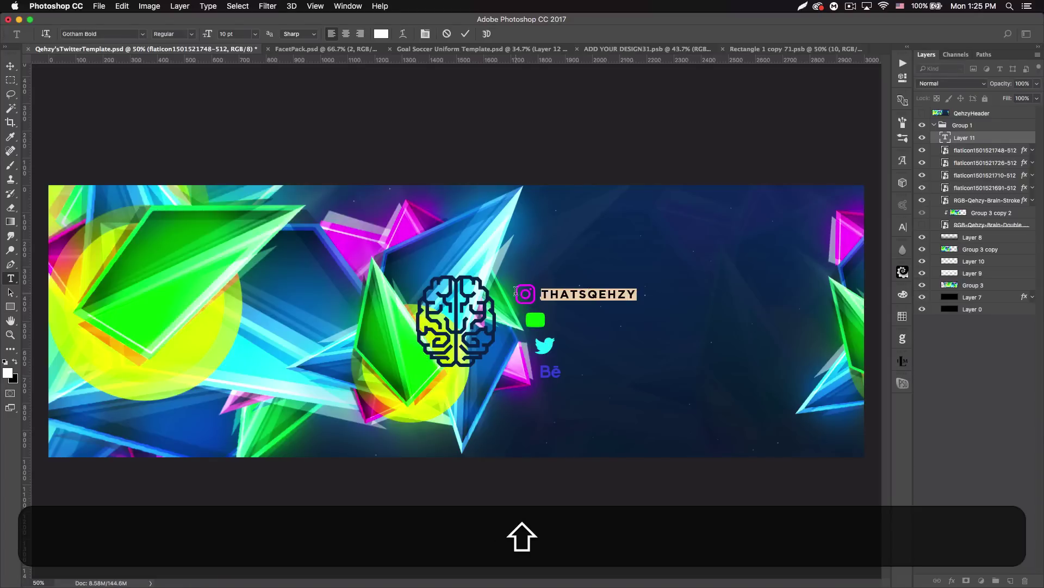
left_click(108, 34)
type("AVEN")
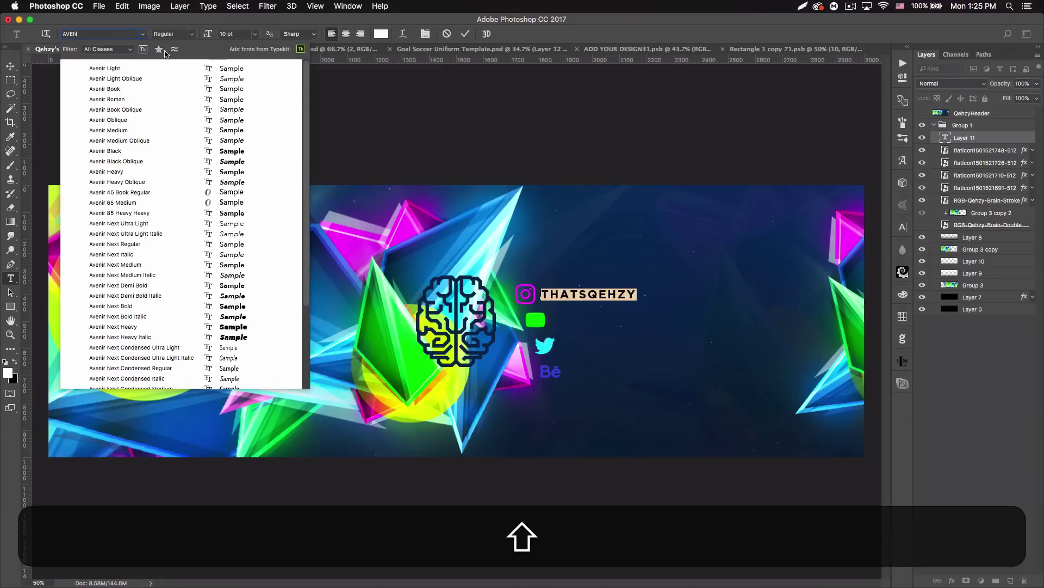
left_click(232, 154)
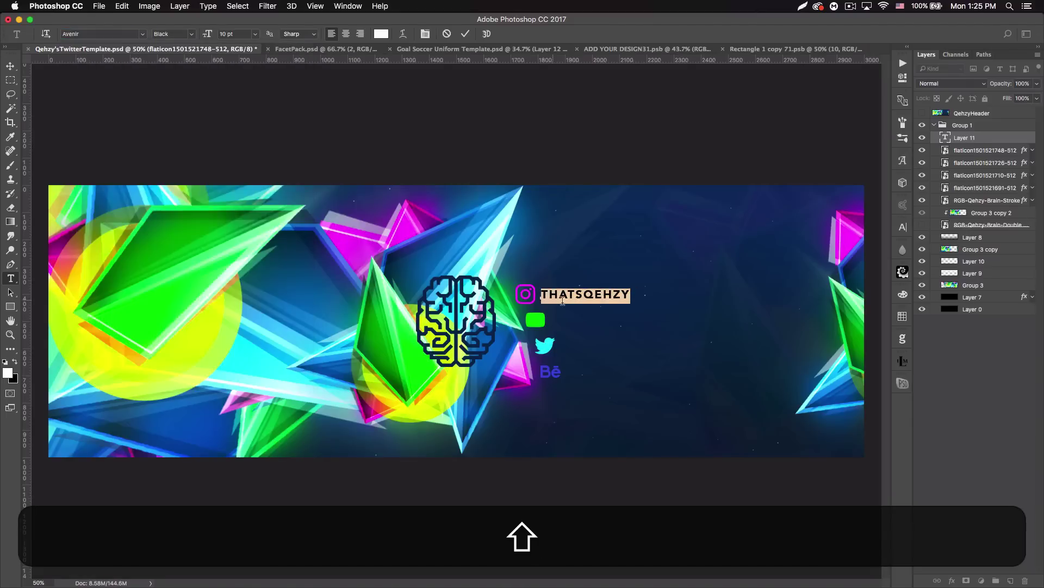
key("super+Return")
key("v")
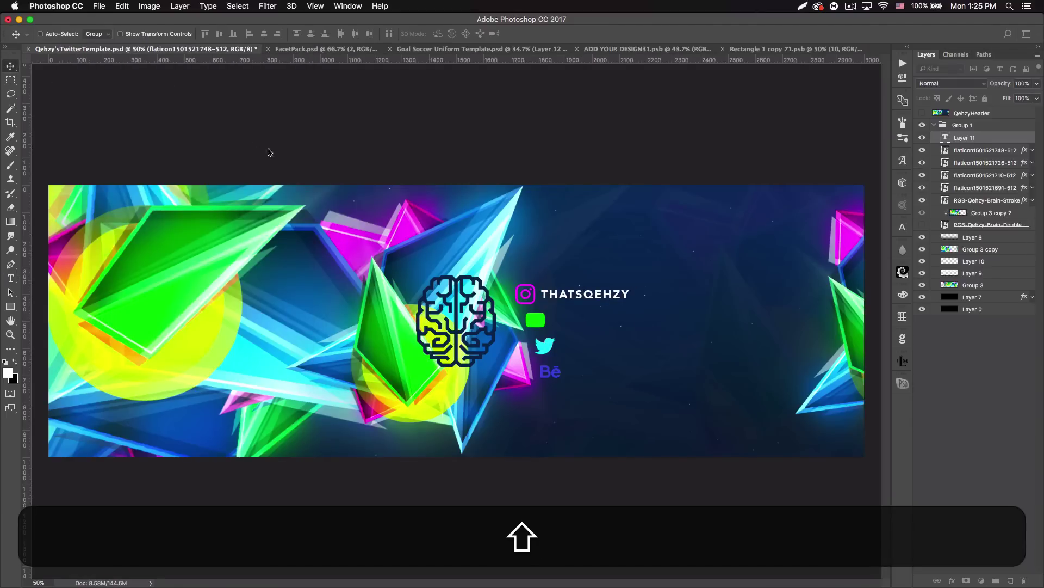
- Duplicate the "THATSQEHZY" text three times and place one copy beside each of the green, Twitter and Behance icons
key("shift+super+j")
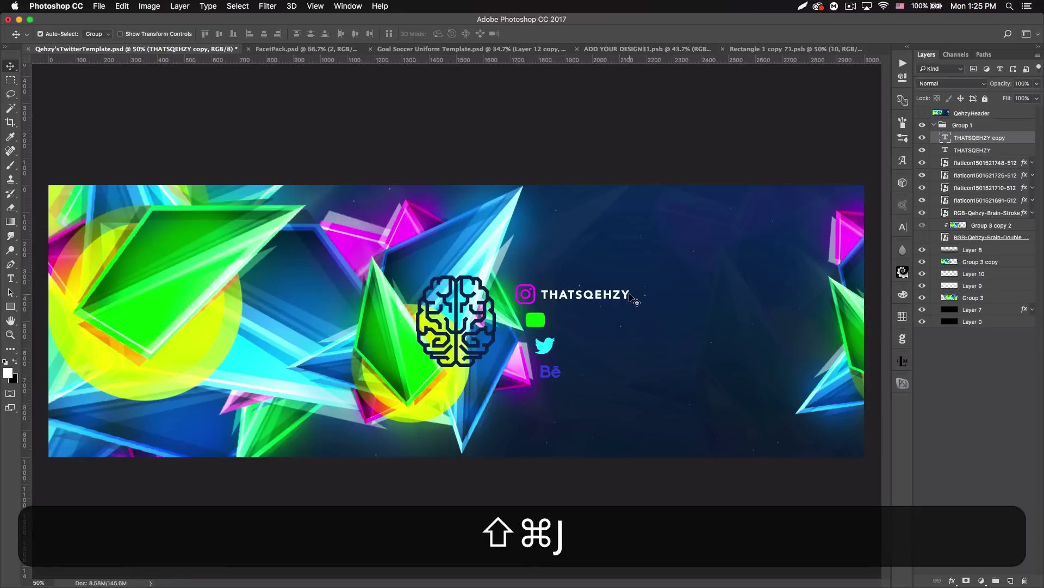
left_click_drag(591, 296, 597, 373)
key("shift+super+j")
key("shift+super+j")
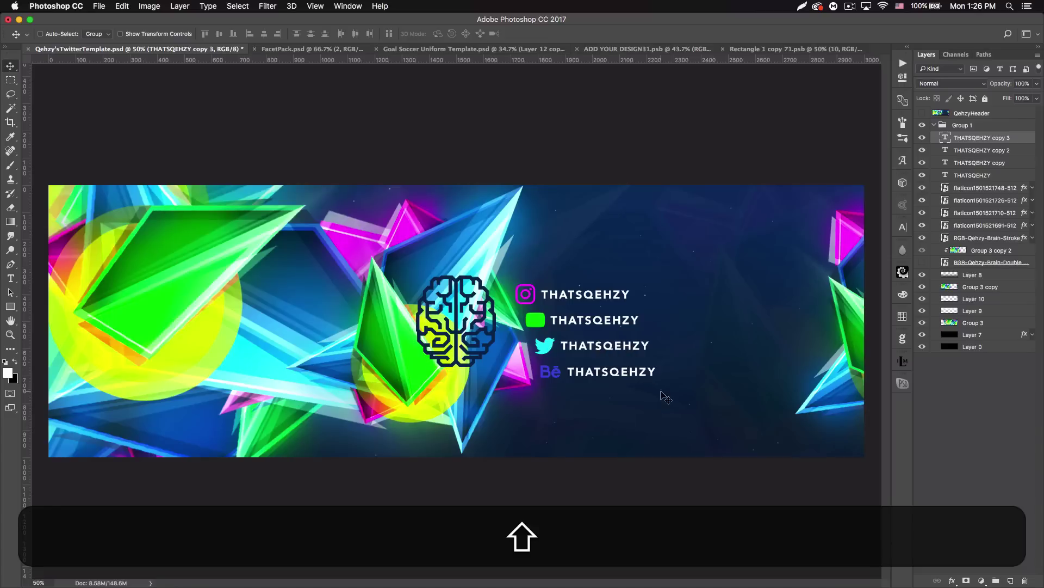
- Nudge the Behance and Twitter handle texts slightly upward to align them with their icons
key("shift+Up")
left_click(982, 151)
key("shift+Up")
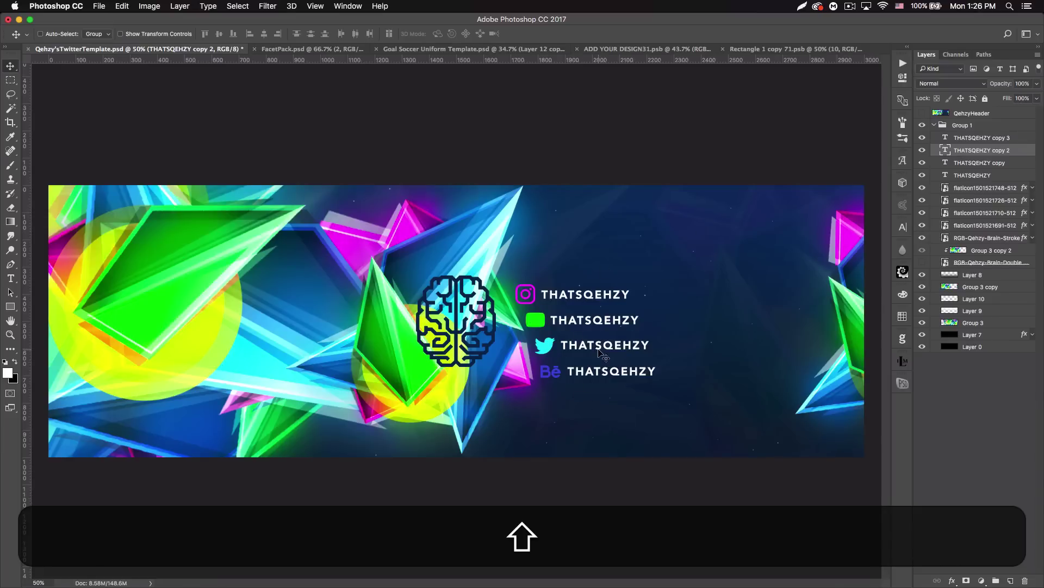
- Collapse Group 1, duplicate it and merge the duplicate into a single layer
key("shift+super+0")
key("shift+super+minus")
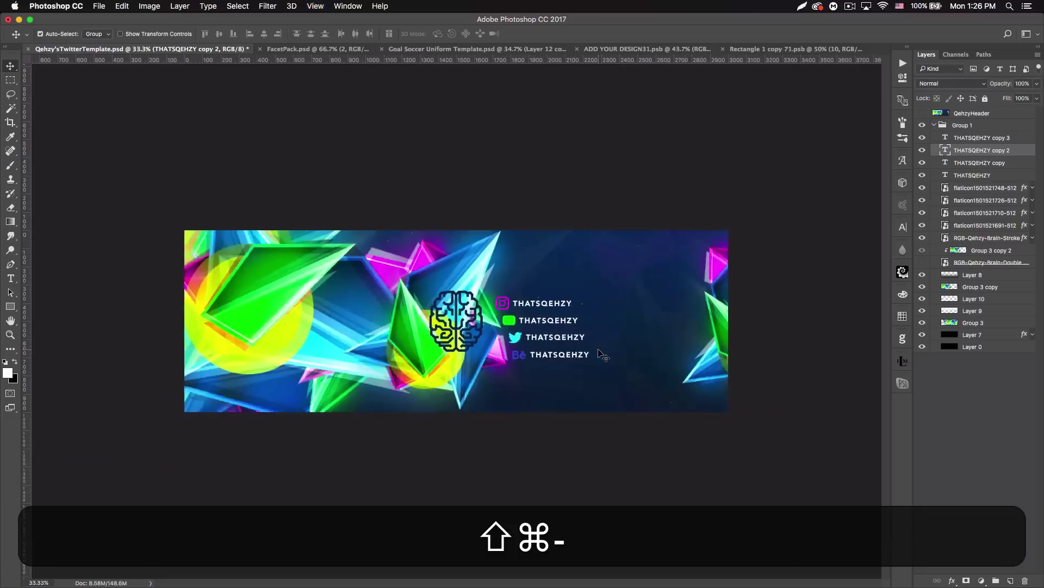
key("shift+super+minus")
key("shift+super+minus")
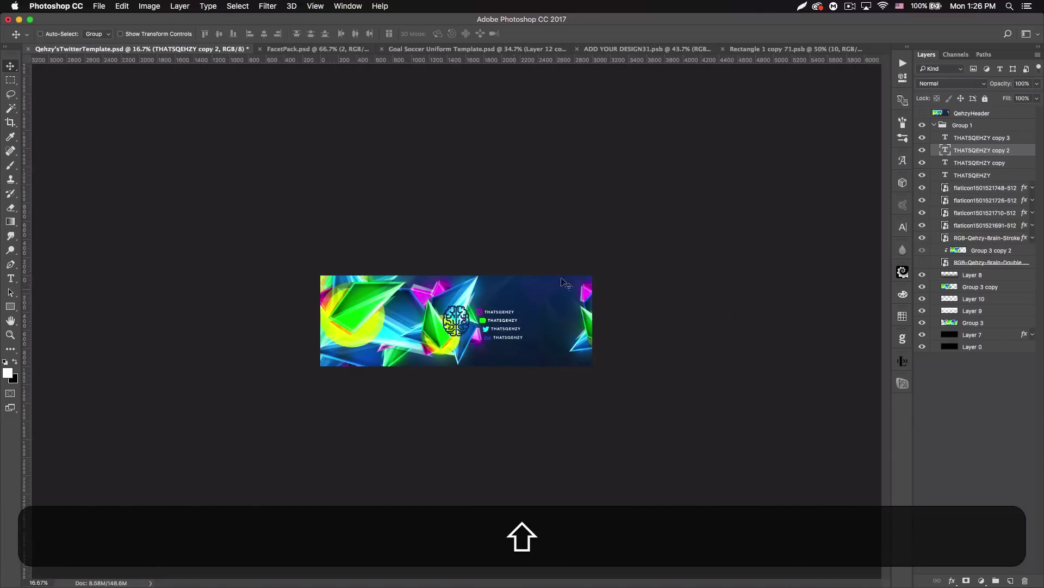
left_click(935, 126)
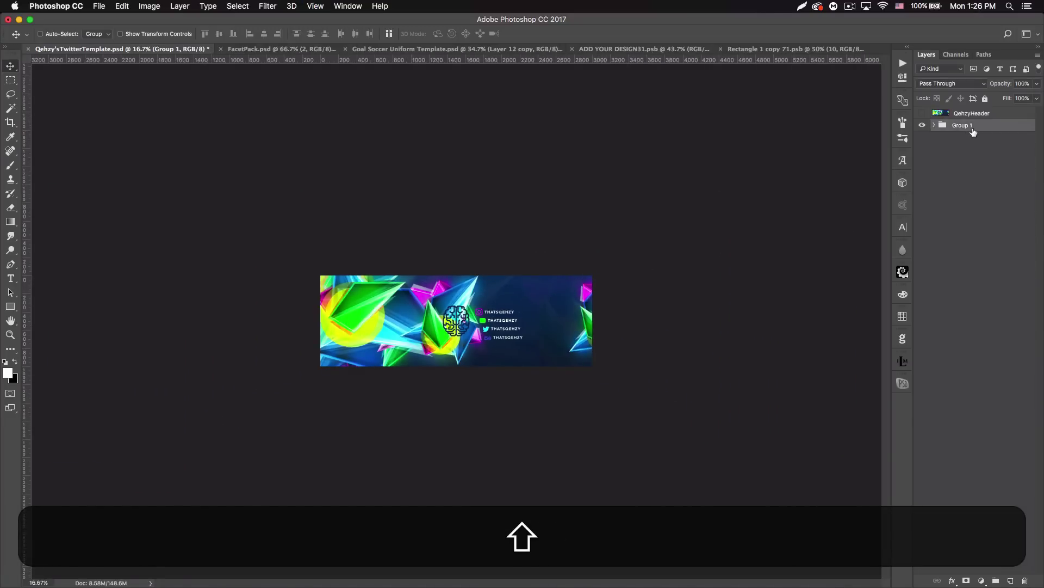
key("shift+super+j")
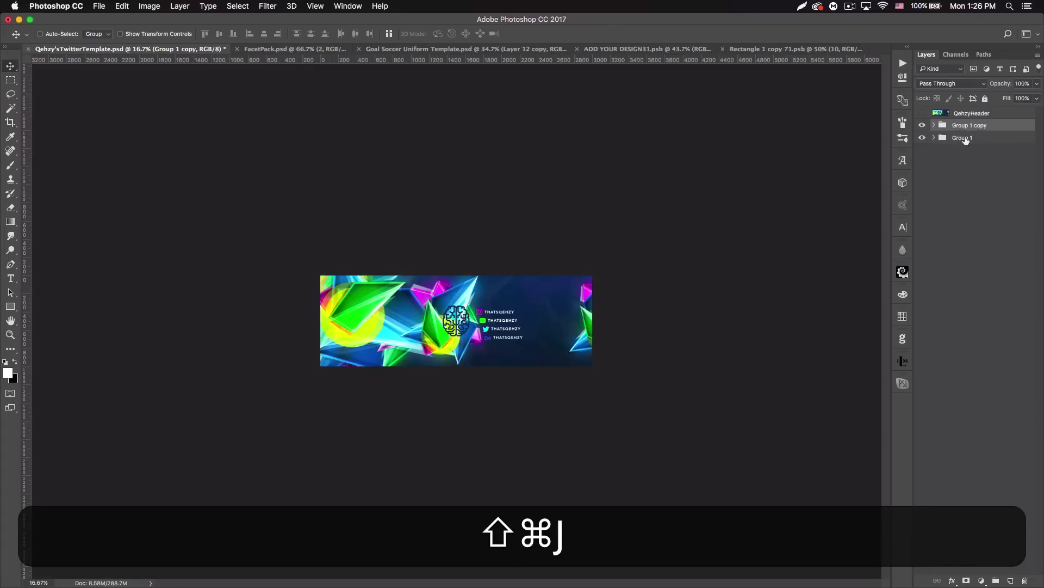
key("shift+super+e")
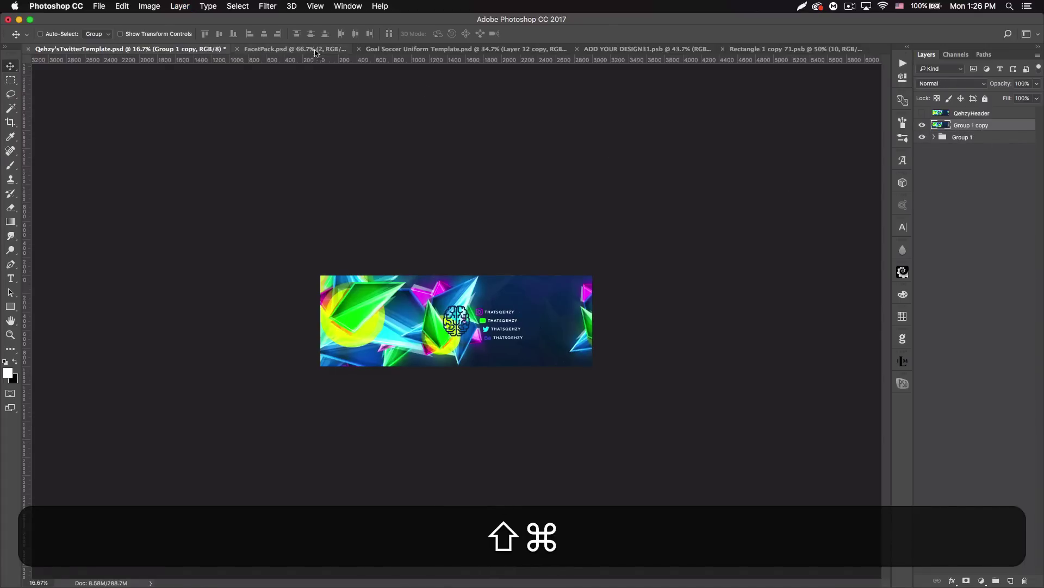
- Apply the Sharpen More filter to the merged Group 1 copy layer
left_click(268, 6)
mouse_move(348, 198)
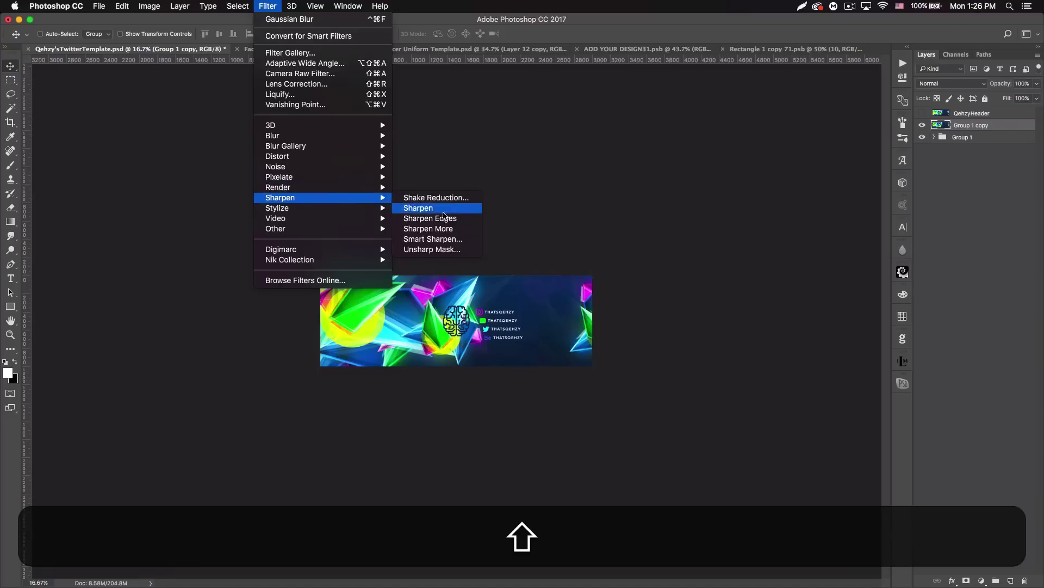
left_click(444, 228)
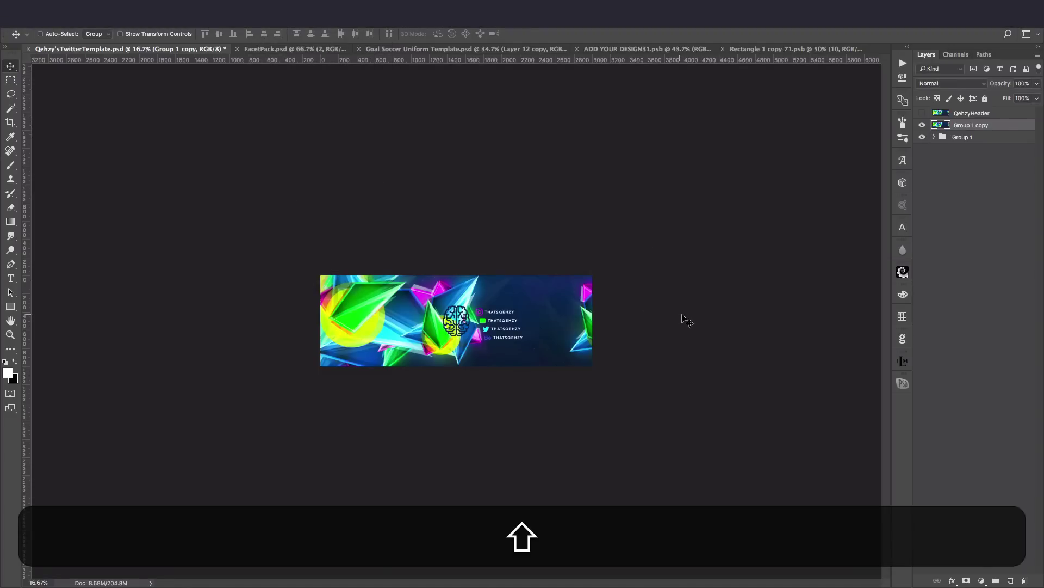
- Add a Hue/Saturation adjustment layer with Hue +145 above the merged copy, and hide it
key("shift+super+equal")
key("shift+super+equal")
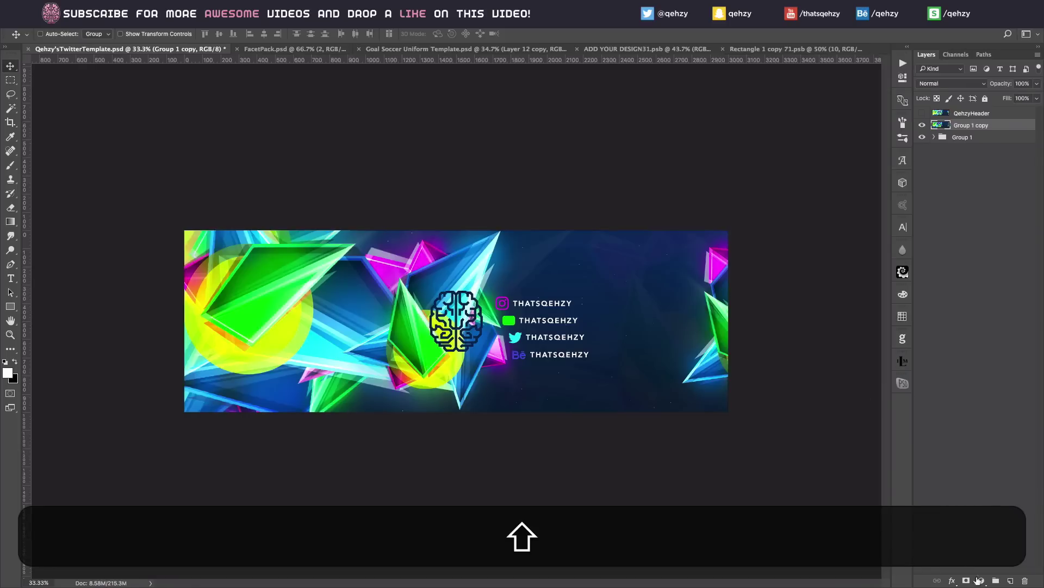
left_click(979, 581)
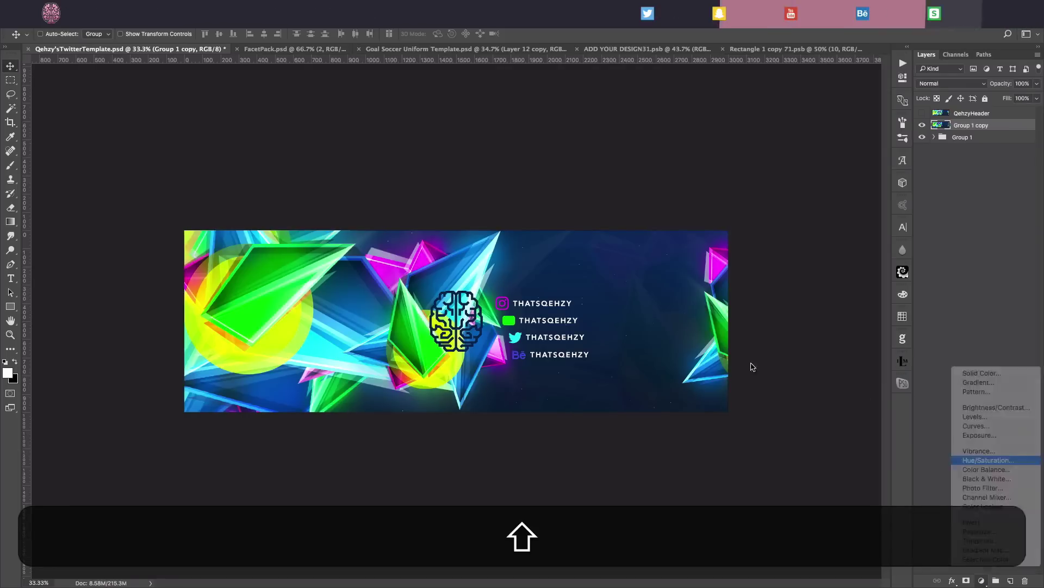
left_click(987, 459)
left_click_drag(809, 126, 866, 138)
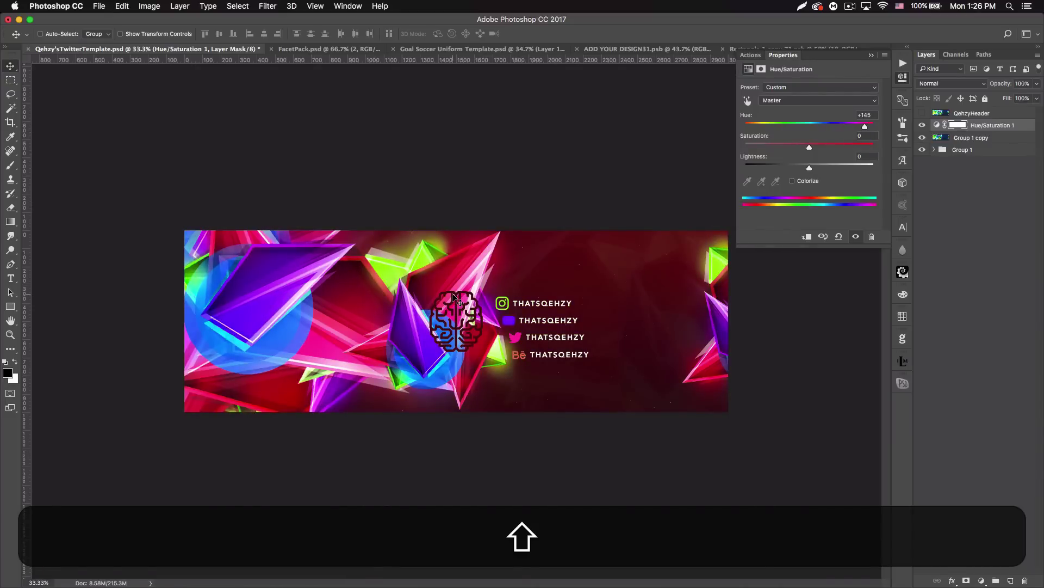
left_click(871, 55)
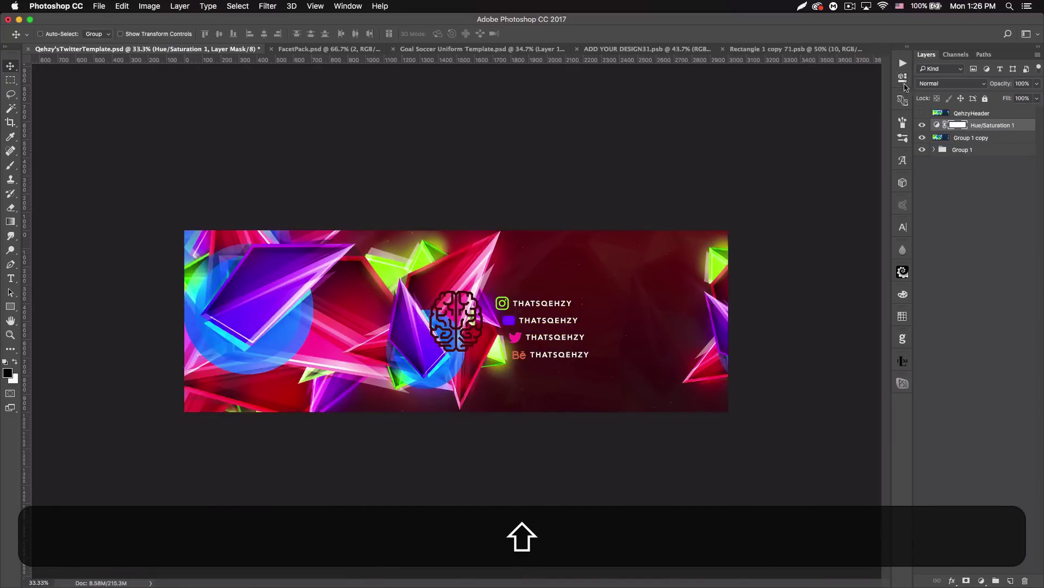
left_click(923, 126)
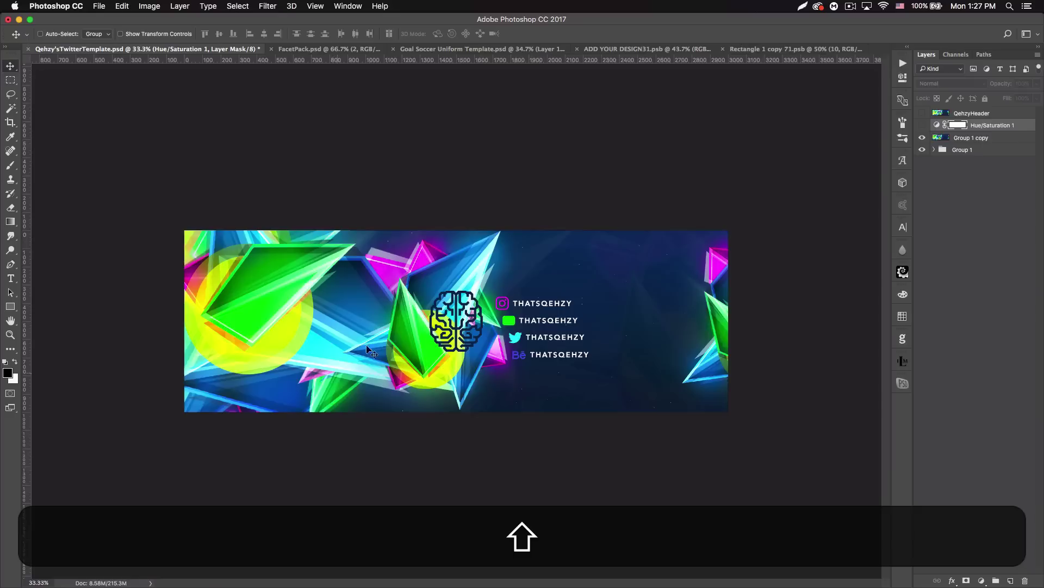